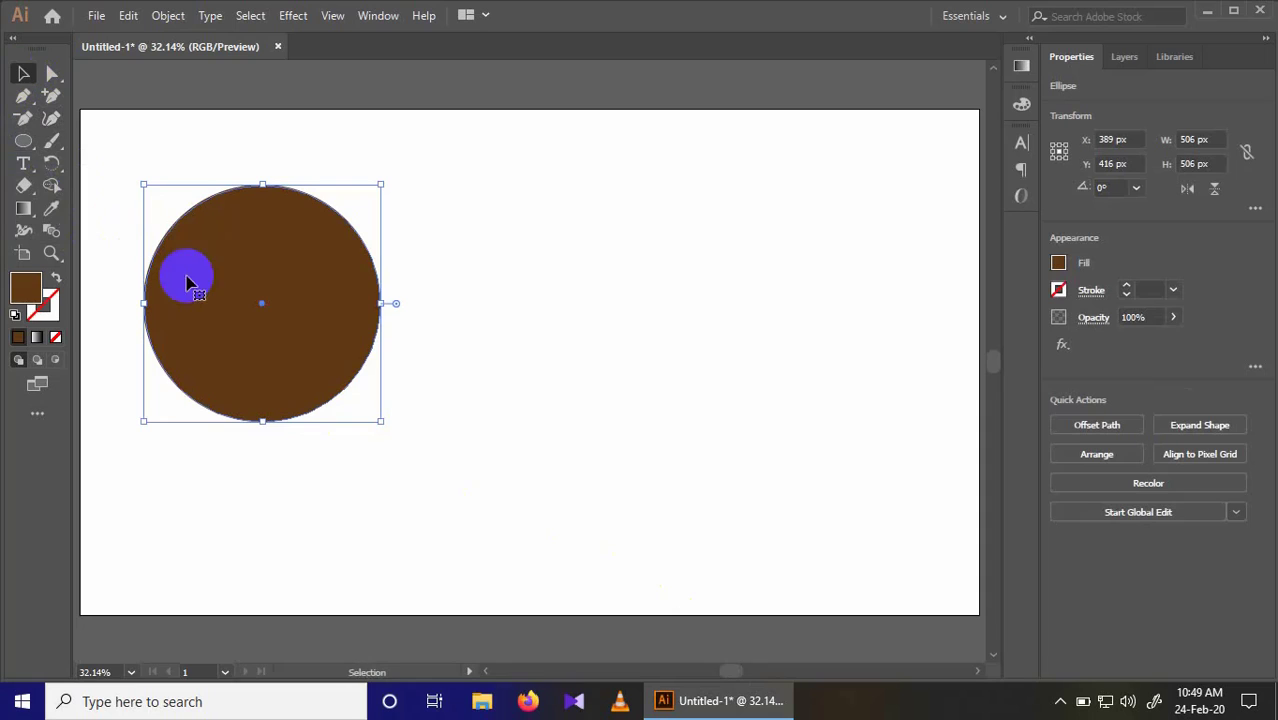
# Step: Change the circle's fill colour to yellow
pyautogui.click(1058, 264)
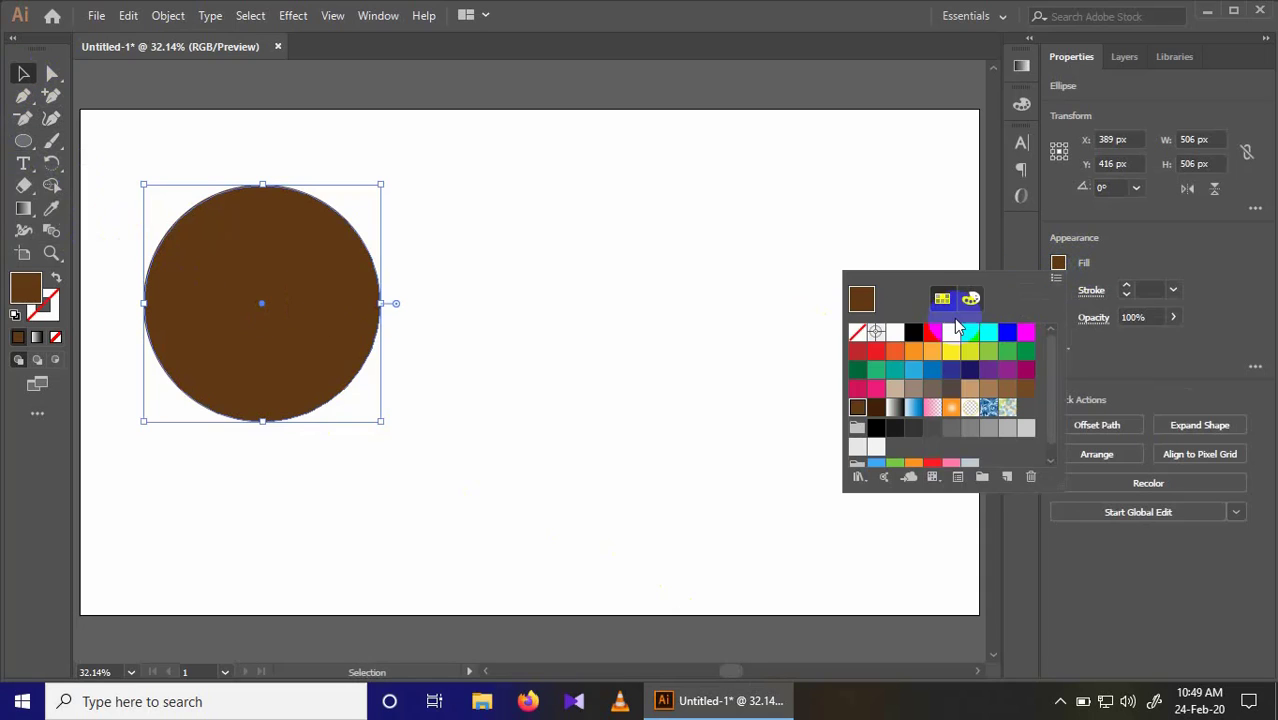
pyautogui.click(951, 334)
pyautogui.click(18, 72)
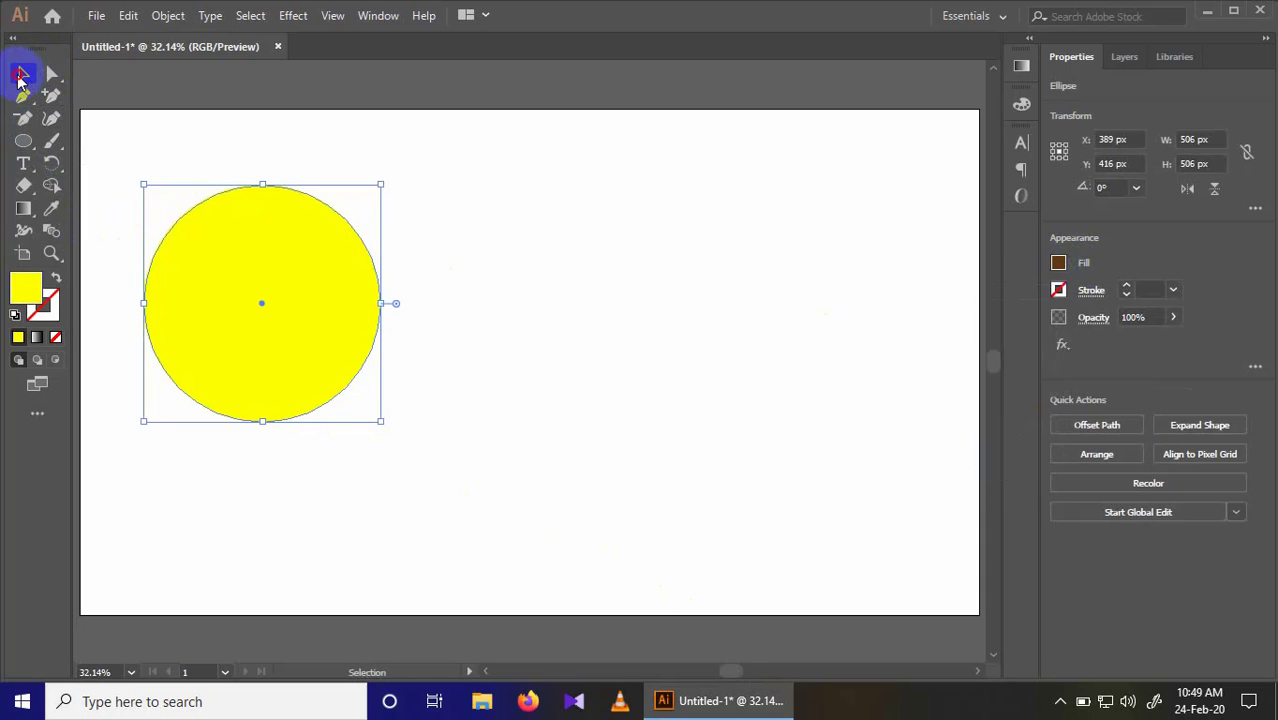
# Step: Duplicate the yellow circle and position the copy level with the original, overlapping it, at about X 617 px, Y 416 px
pyautogui.moveTo(286, 262); pyautogui.dragTo(390, 262)
pyautogui.moveTo(184, 157); pyautogui.dragTo(615, 488)
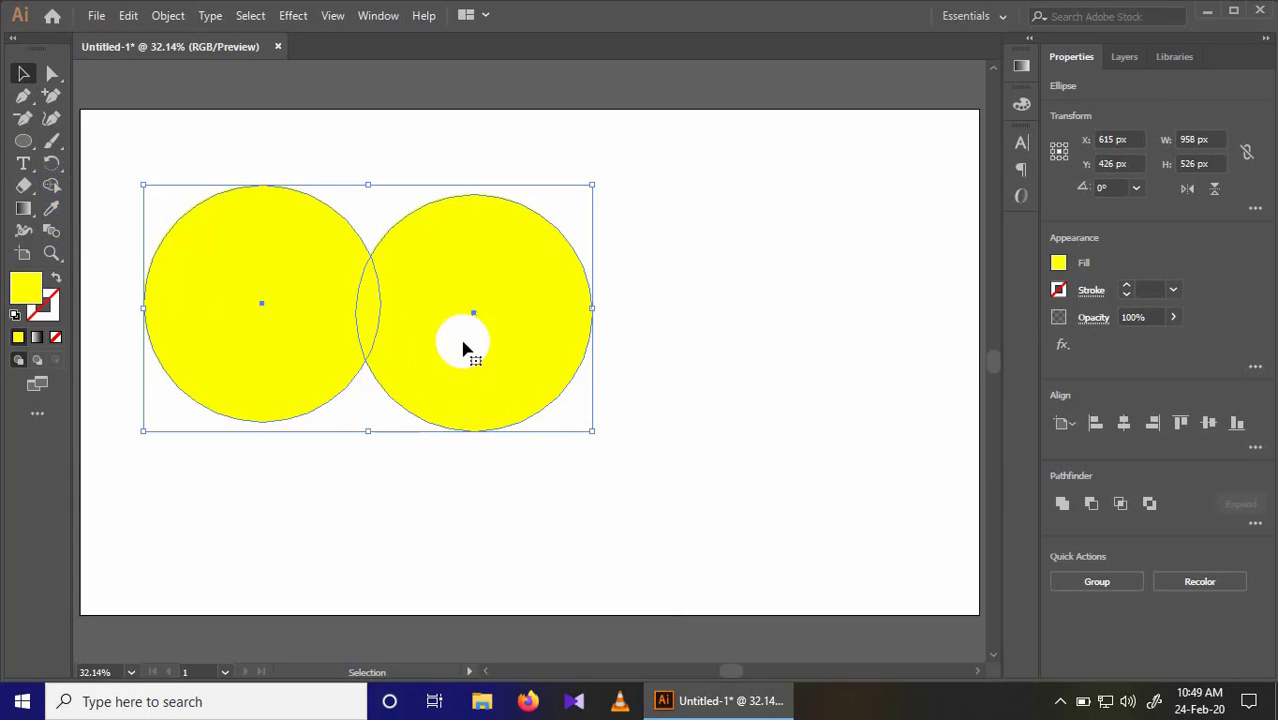
pyautogui.click(685, 291)
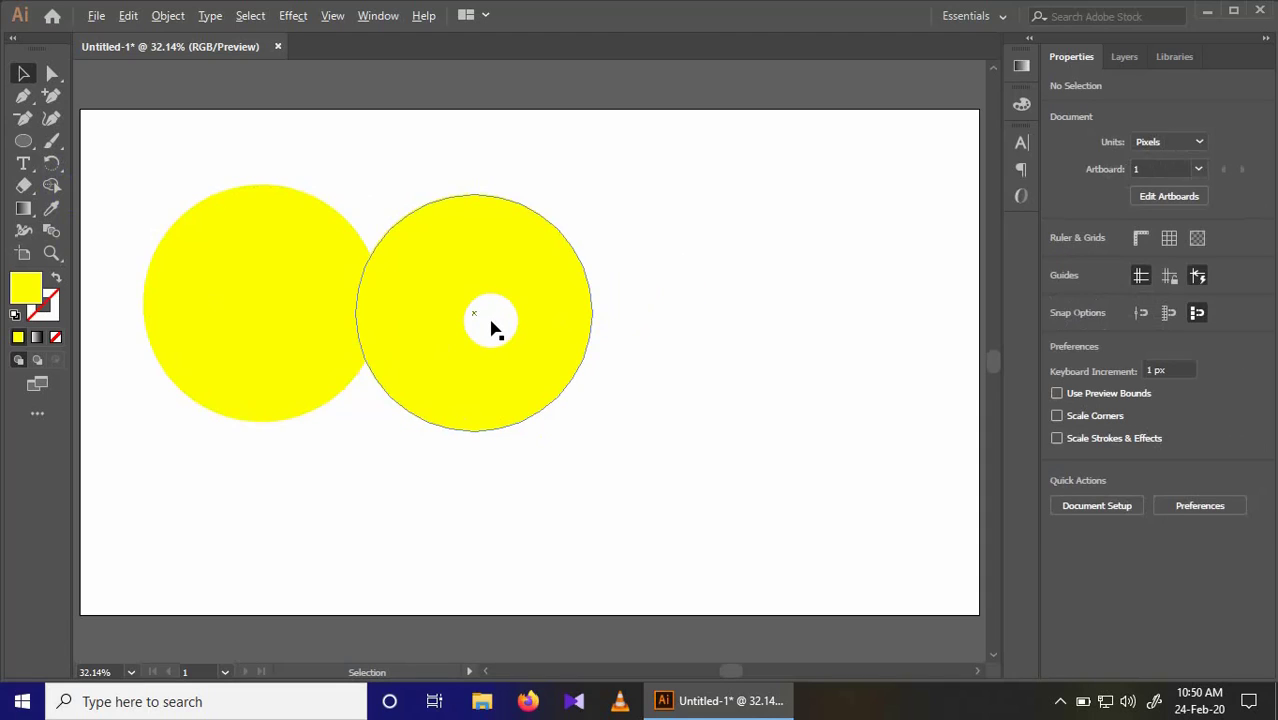
pyautogui.moveTo(491, 322); pyautogui.dragTo(408, 322)
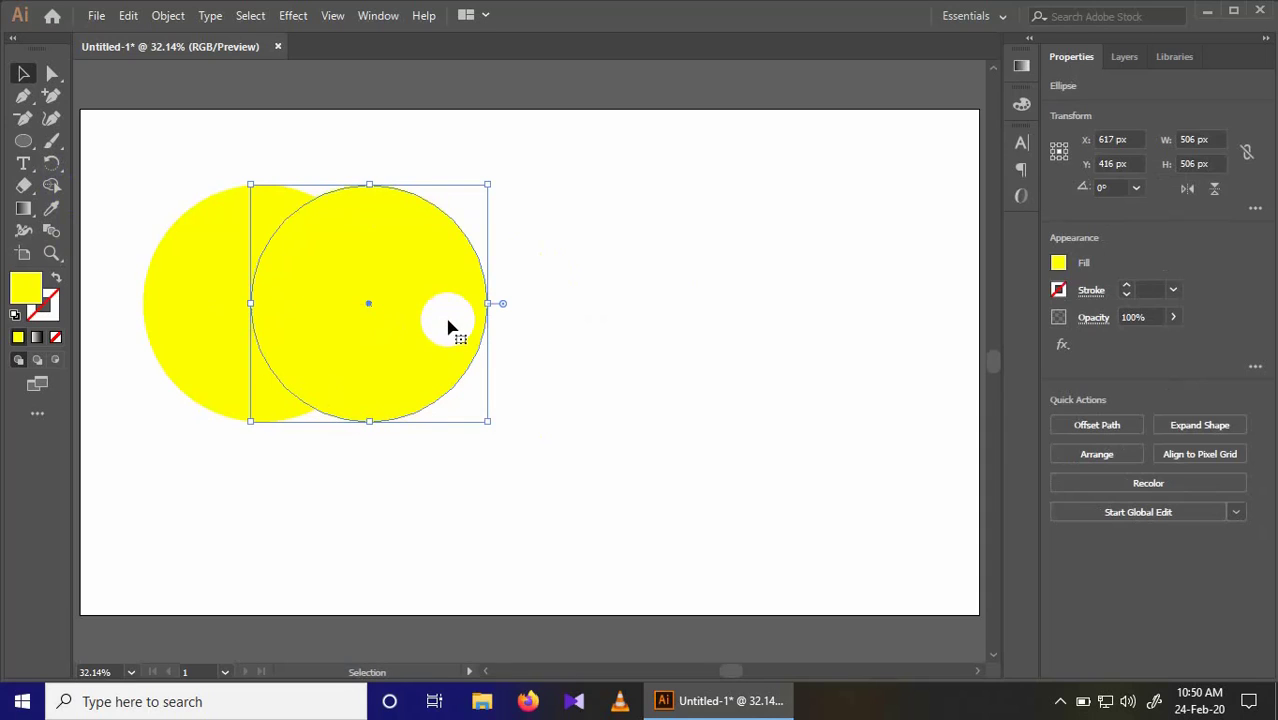
# Step: Use Shape Builder on both circles to remove the two outer crescents, keeping only the overlapping petal shape
pyautogui.click(161, 157)
pyautogui.moveTo(160, 153); pyautogui.dragTo(539, 442)
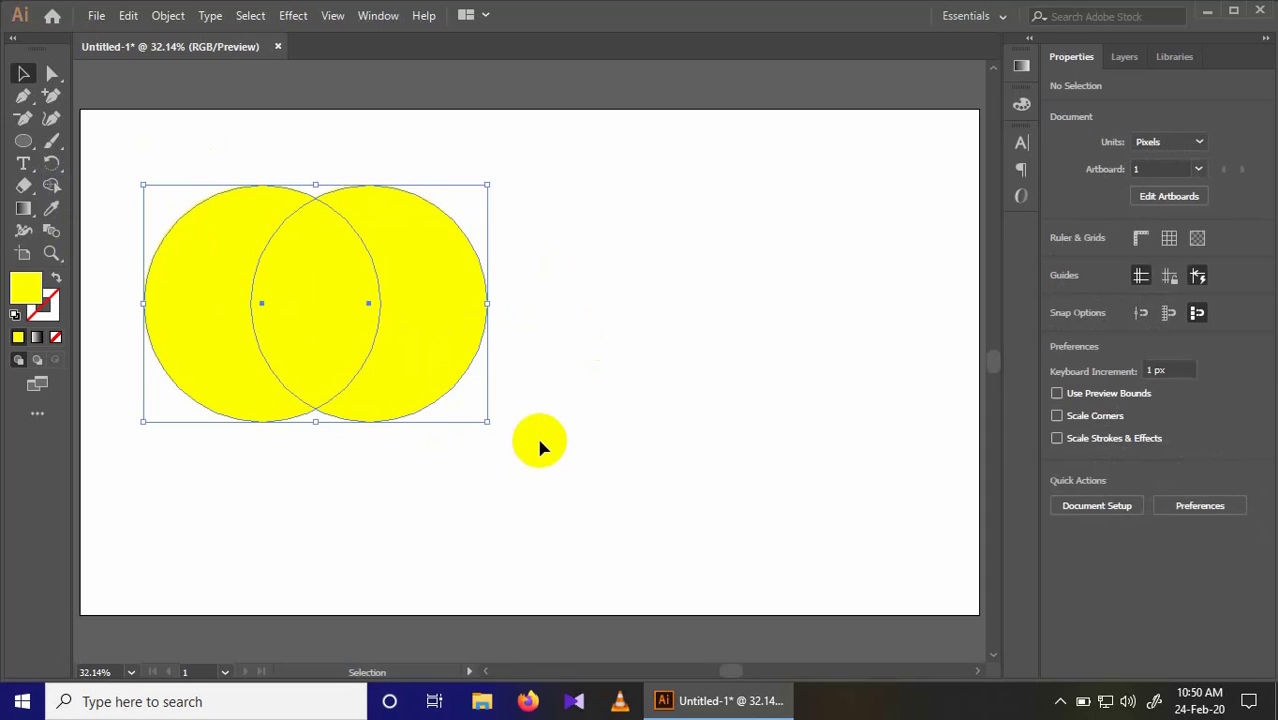
pyautogui.click(52, 190)
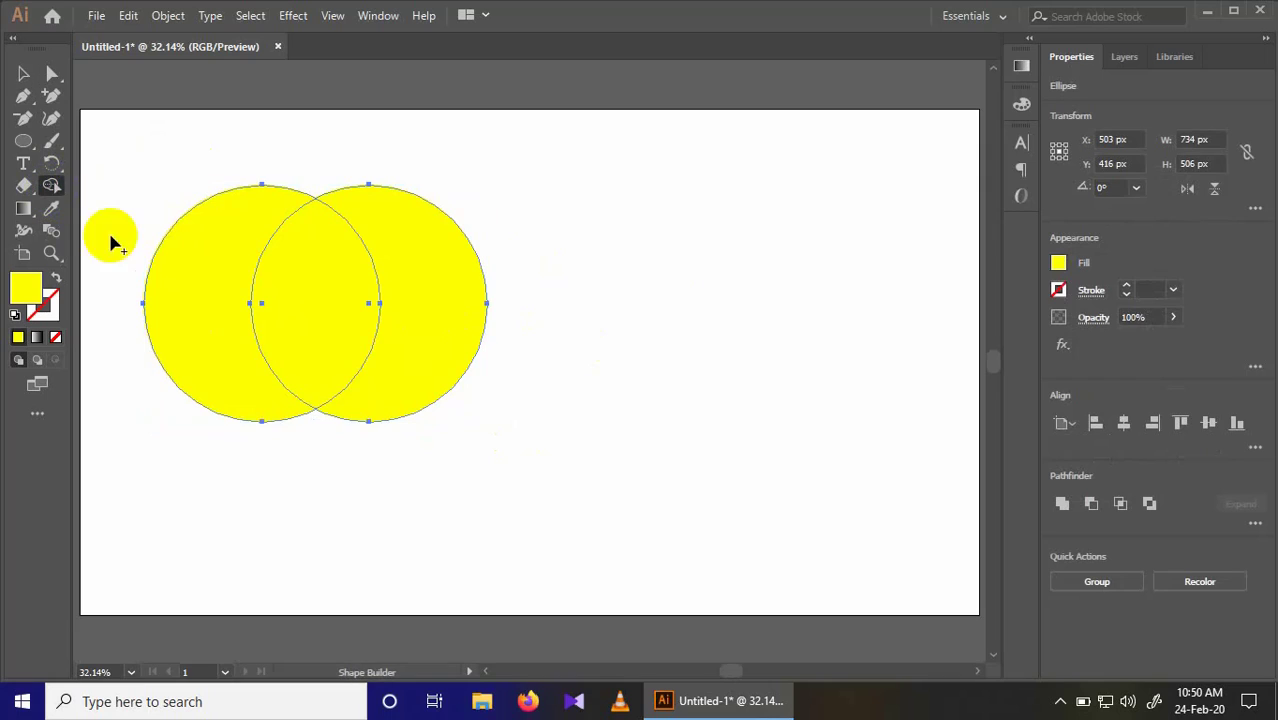
pyautogui.keyDown('alt'); pyautogui.click(212, 268); pyautogui.keyUp('alt')
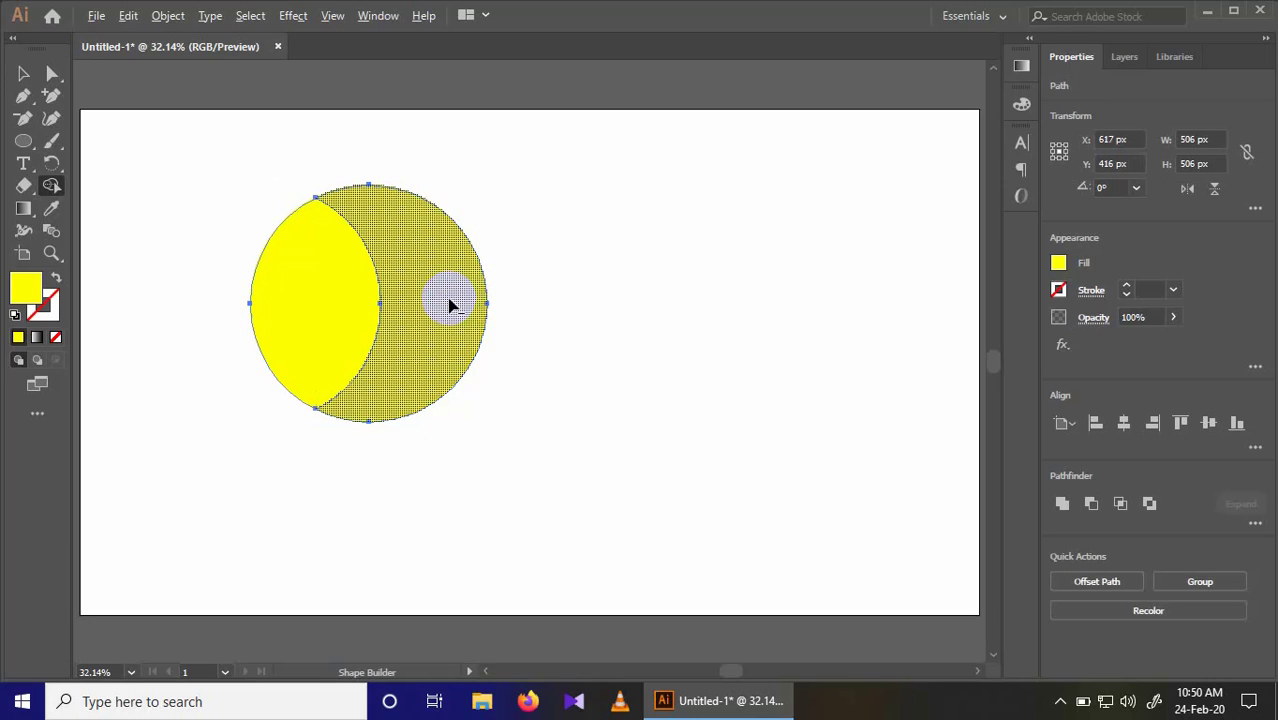
pyautogui.keyDown('alt'); pyautogui.click(451, 302); pyautogui.keyUp('alt')
pyautogui.click(24, 78)
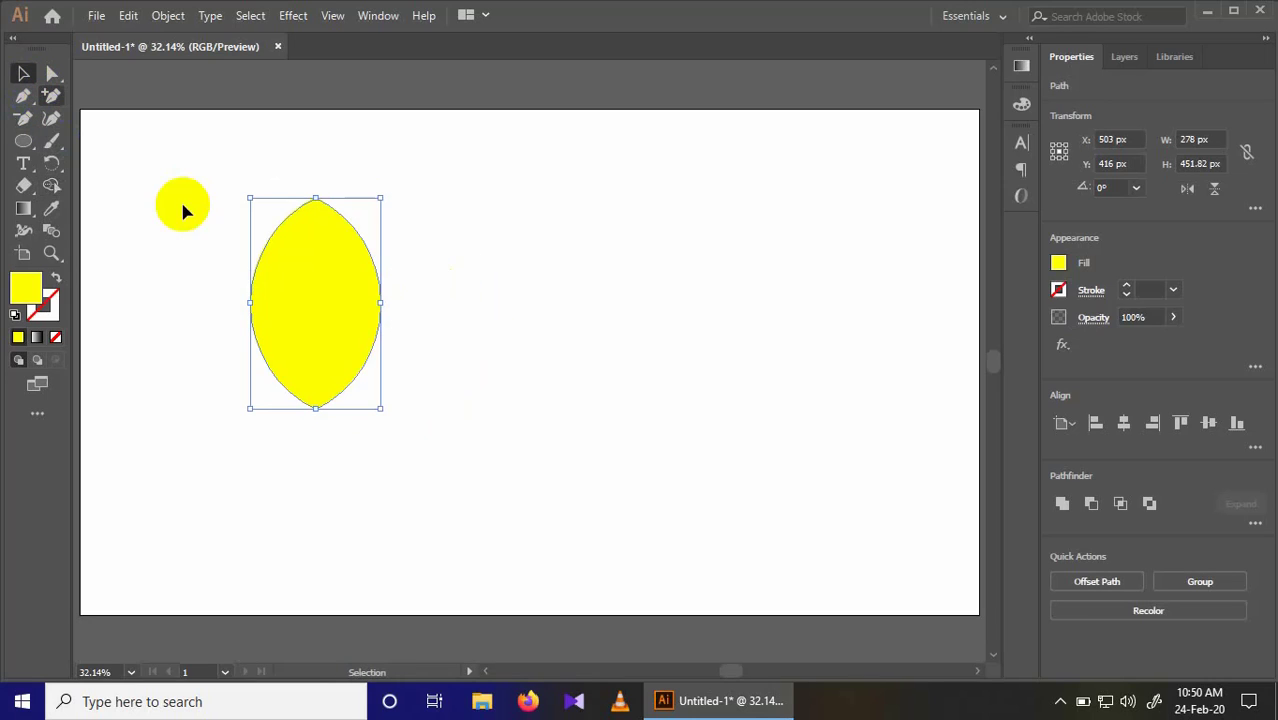
# Step: Rotate the petal about 53° so it leans to the upper left, and place it at about X 501 px, Y 424 px
pyautogui.moveTo(337, 320); pyautogui.dragTo(419, 357)
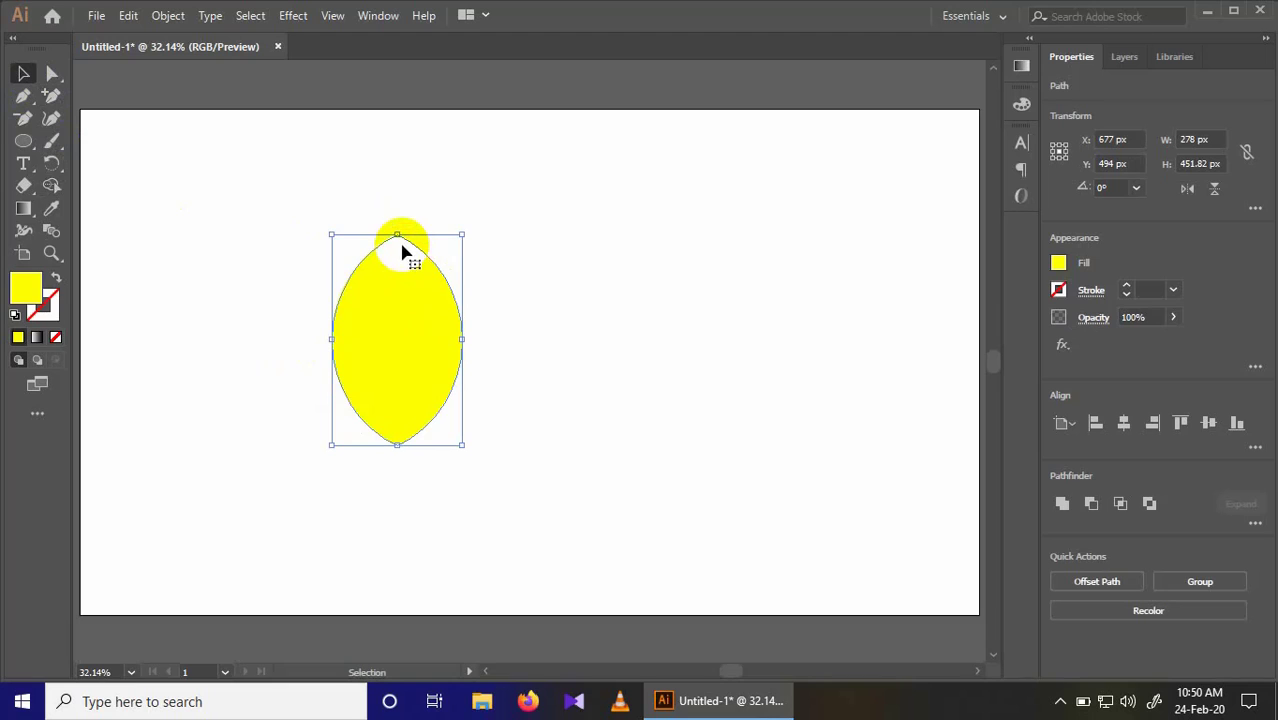
pyautogui.moveTo(397, 217); pyautogui.dragTo(273, 250)
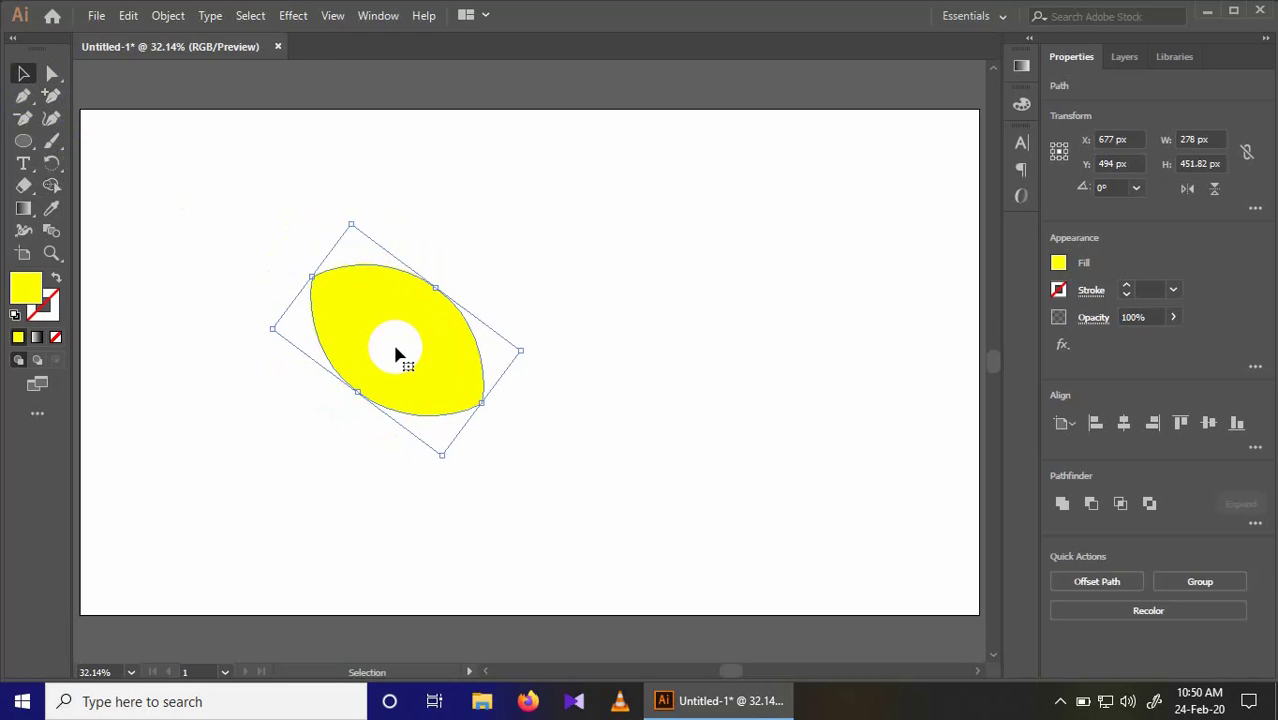
pyautogui.moveTo(394, 354); pyautogui.dragTo(314, 346)
pyautogui.hotkey('ctrl', 'shift', 'a')
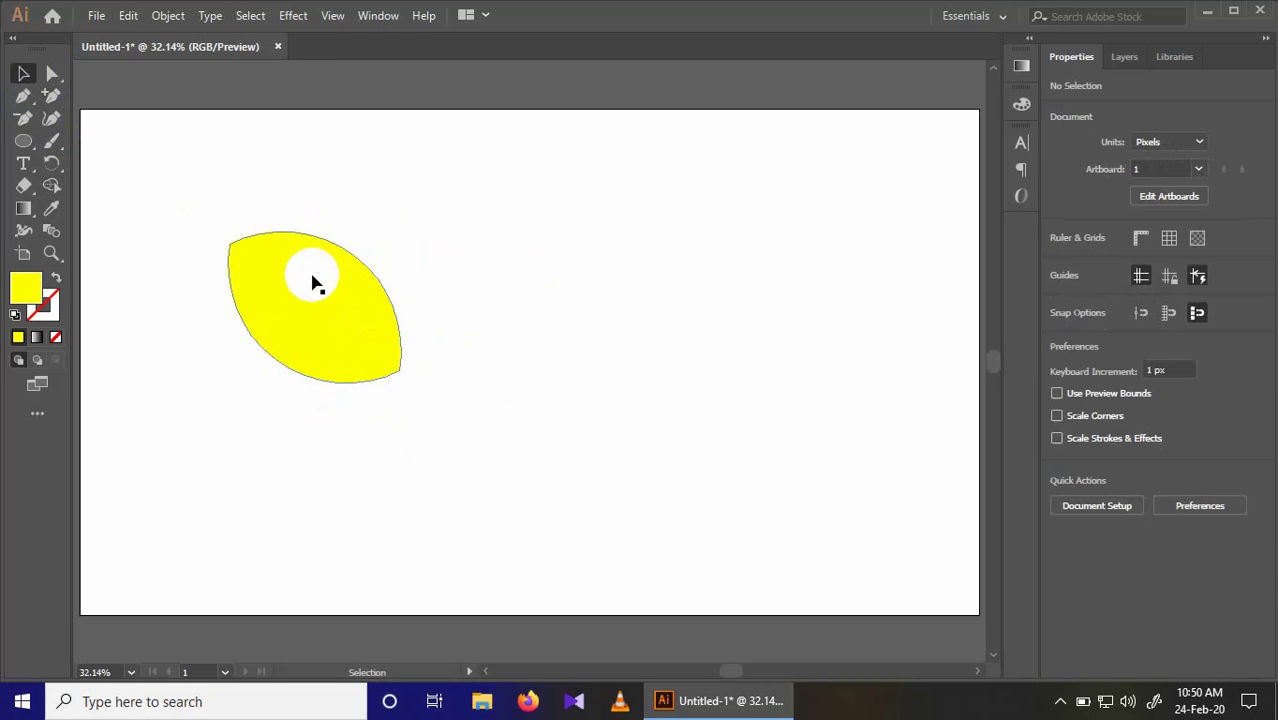
# Step: Apply a linear gradient to the petal and set its starting colour stop to red
pyautogui.doubleClick(29, 211)
pyautogui.click(811, 205)
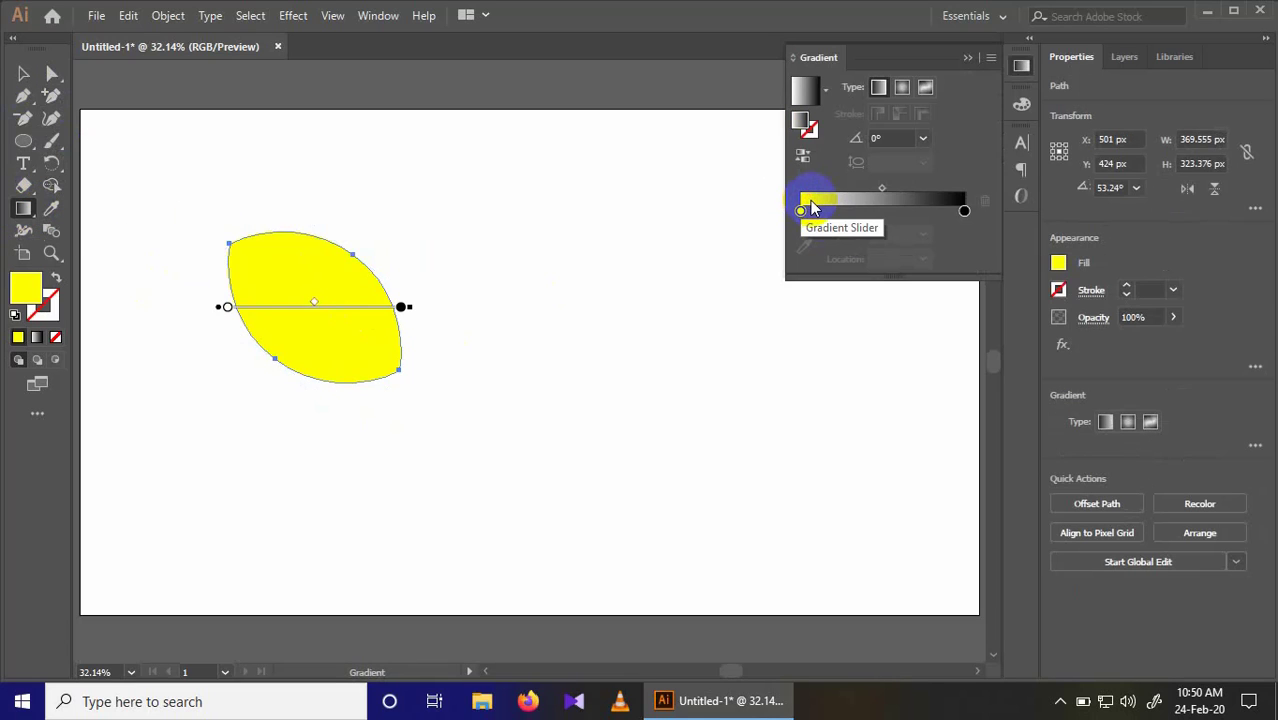
pyautogui.click(801, 211)
pyautogui.doubleClick(801, 211)
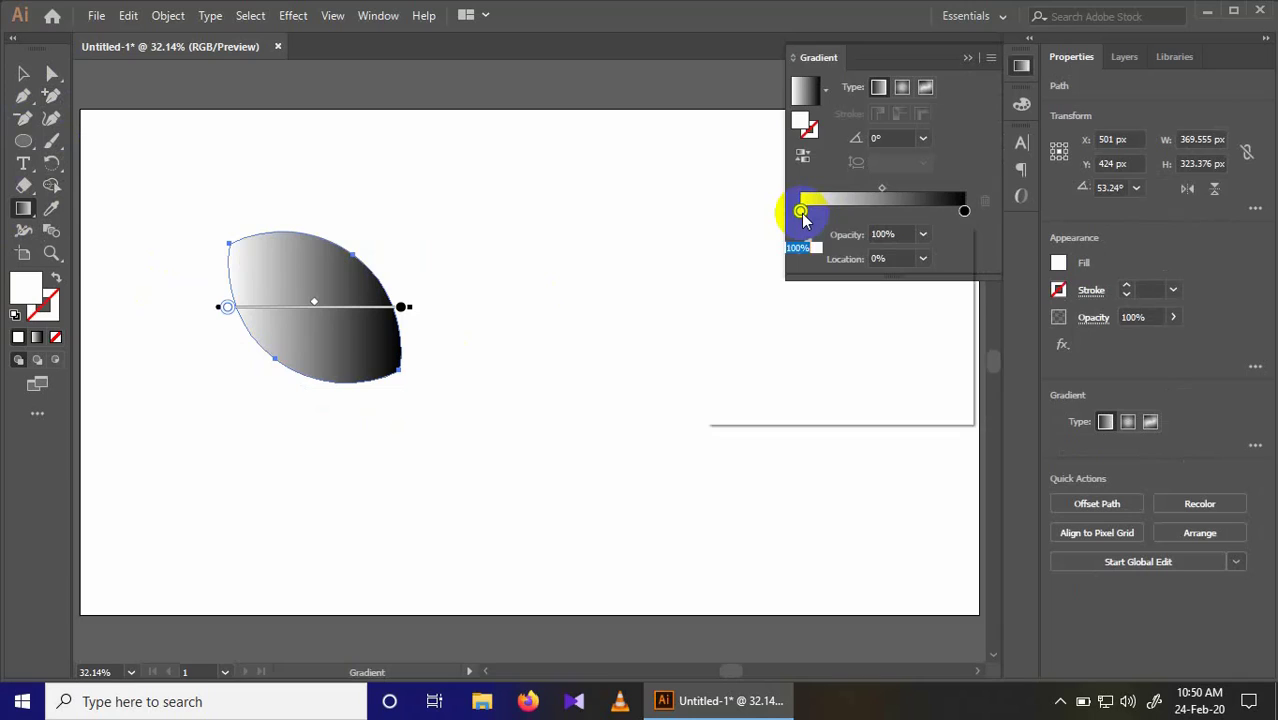
pyautogui.click(785, 274)
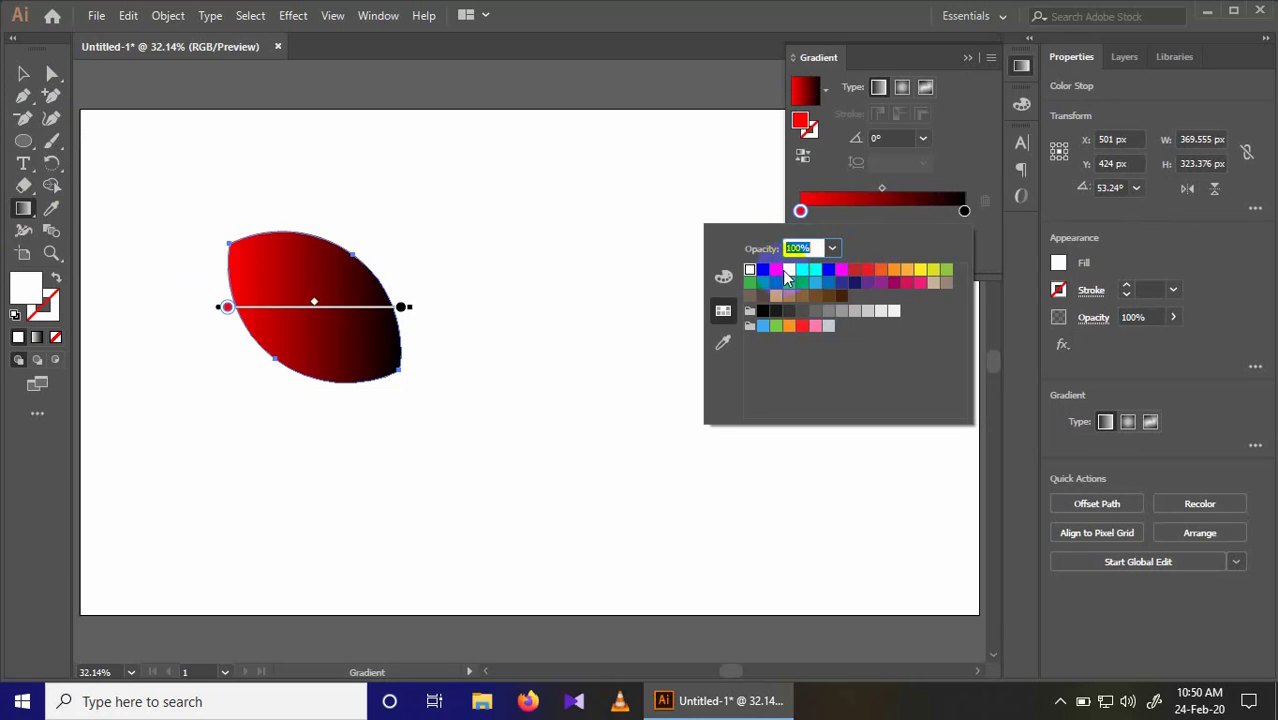
# Step: Set the ending colour stop of the petal's gradient to cyan
pyautogui.click(964, 211)
pyautogui.doubleClick(964, 211)
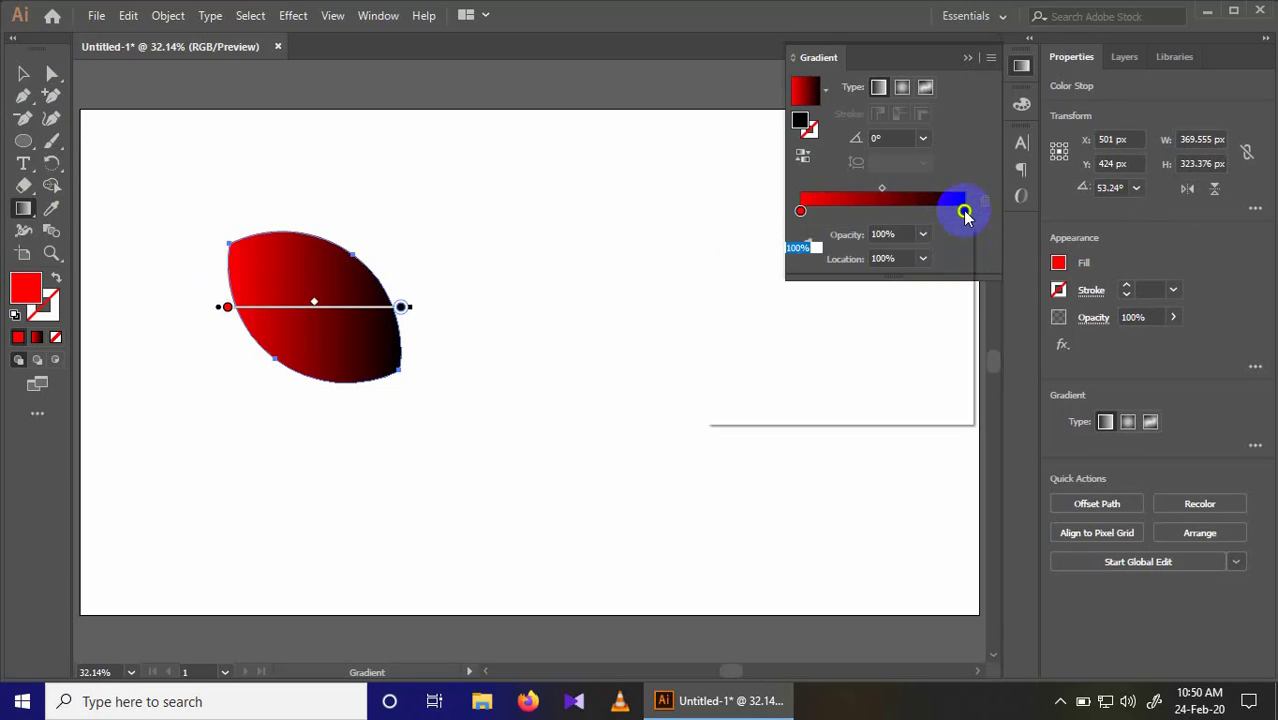
pyautogui.click(857, 284)
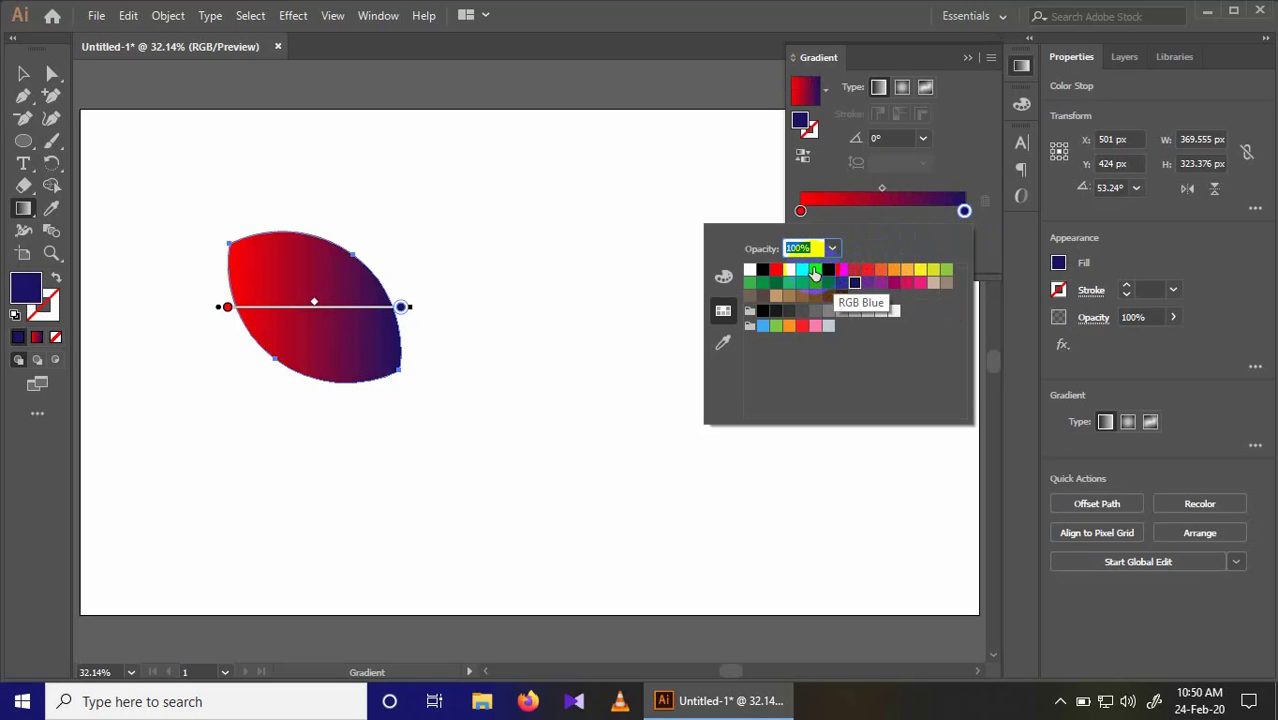
pyautogui.click(815, 271)
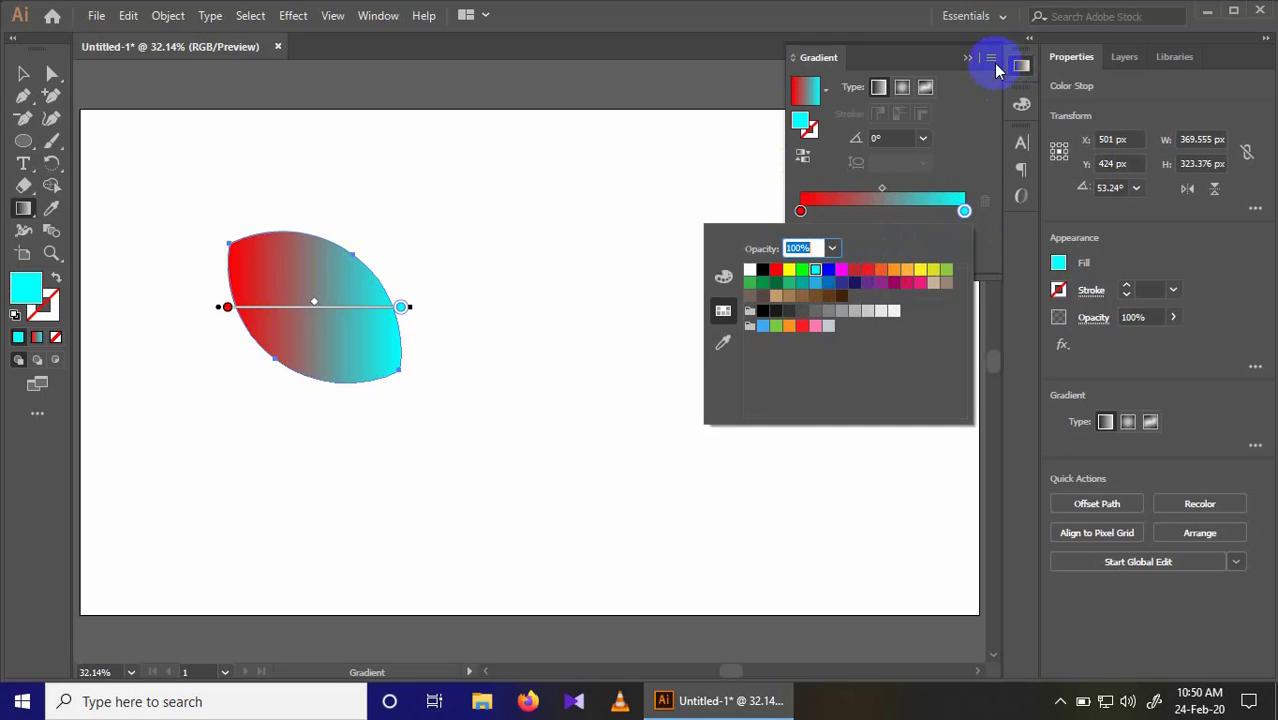
pyautogui.click(690, 152)
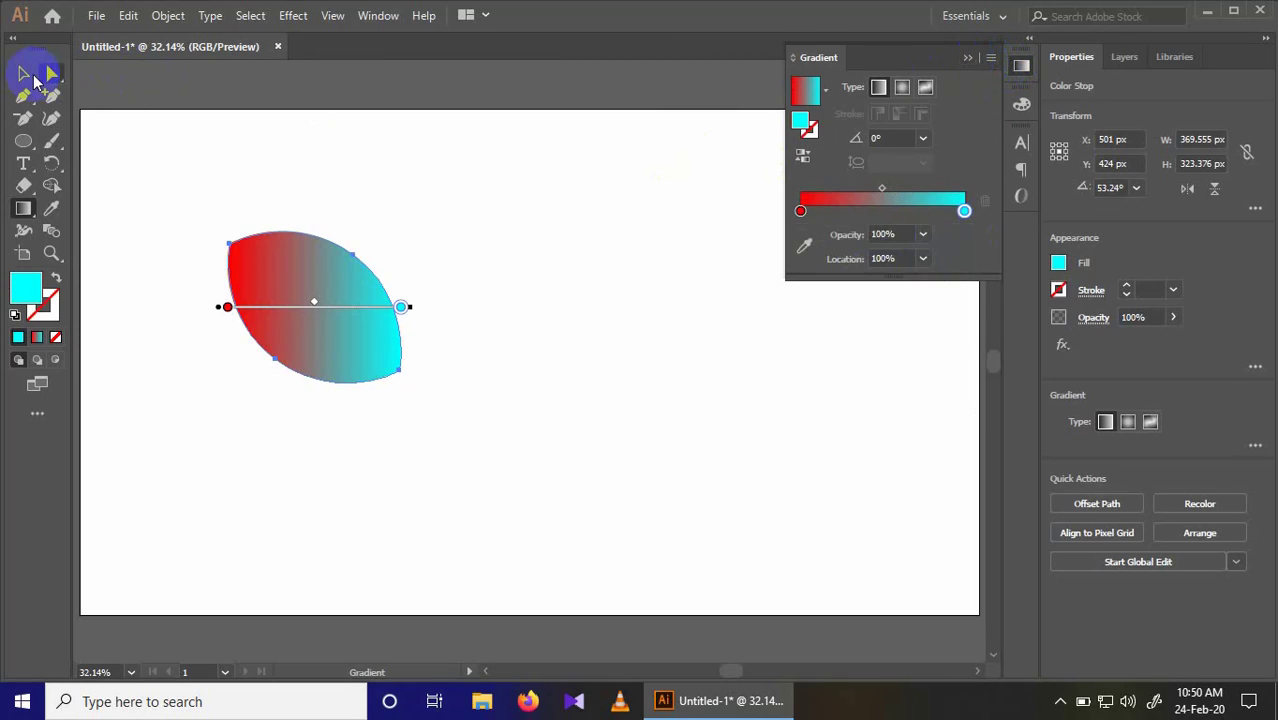
# Step: Rotate a copy of the petal clockwise by about 36° around the anchor point at its lower-right tip
pyautogui.click(30, 74)
pyautogui.click(126, 106)
pyautogui.click(354, 340)
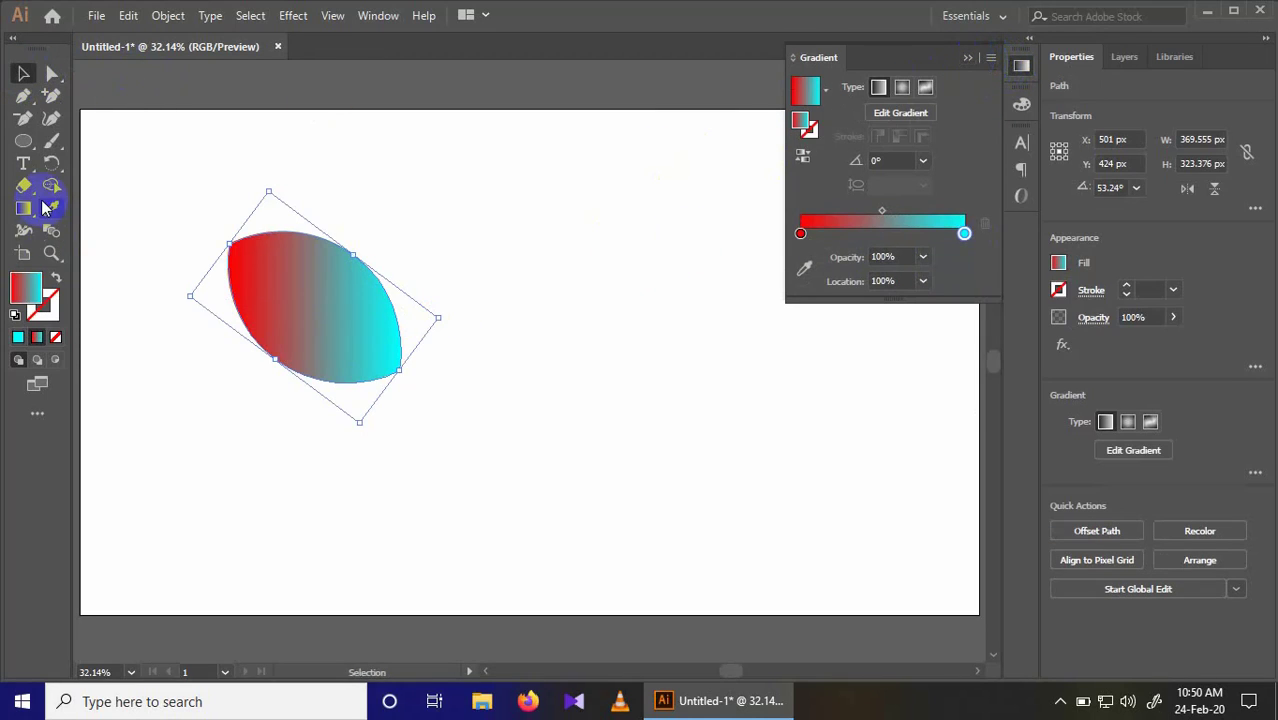
pyautogui.moveTo(137, 191); pyautogui.dragTo(593, 499)
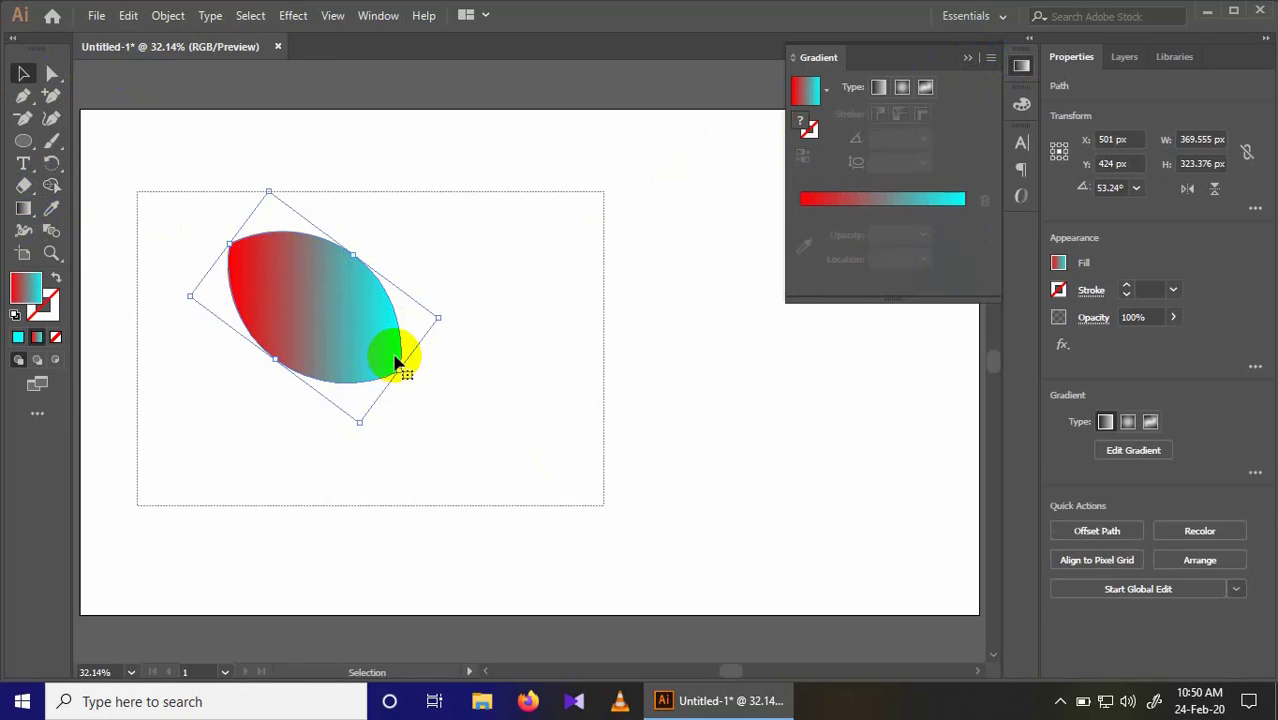
pyautogui.click(54, 166)
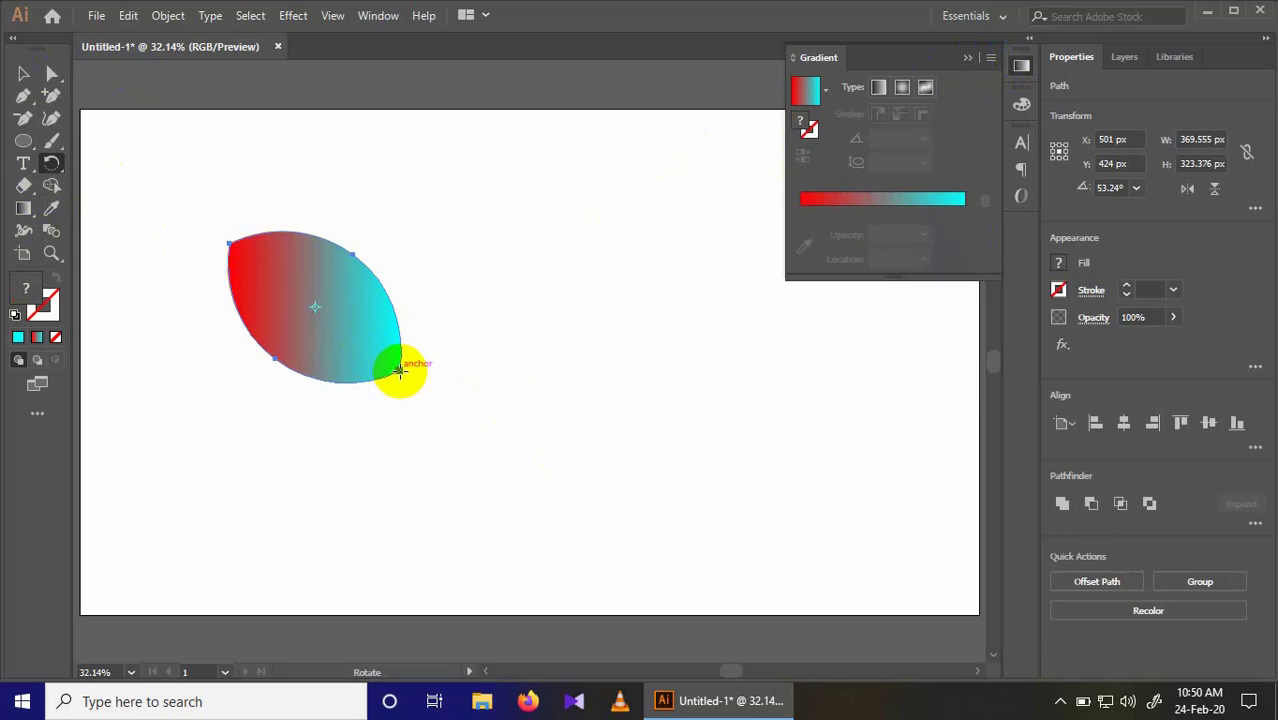
pyautogui.click(296, 291)
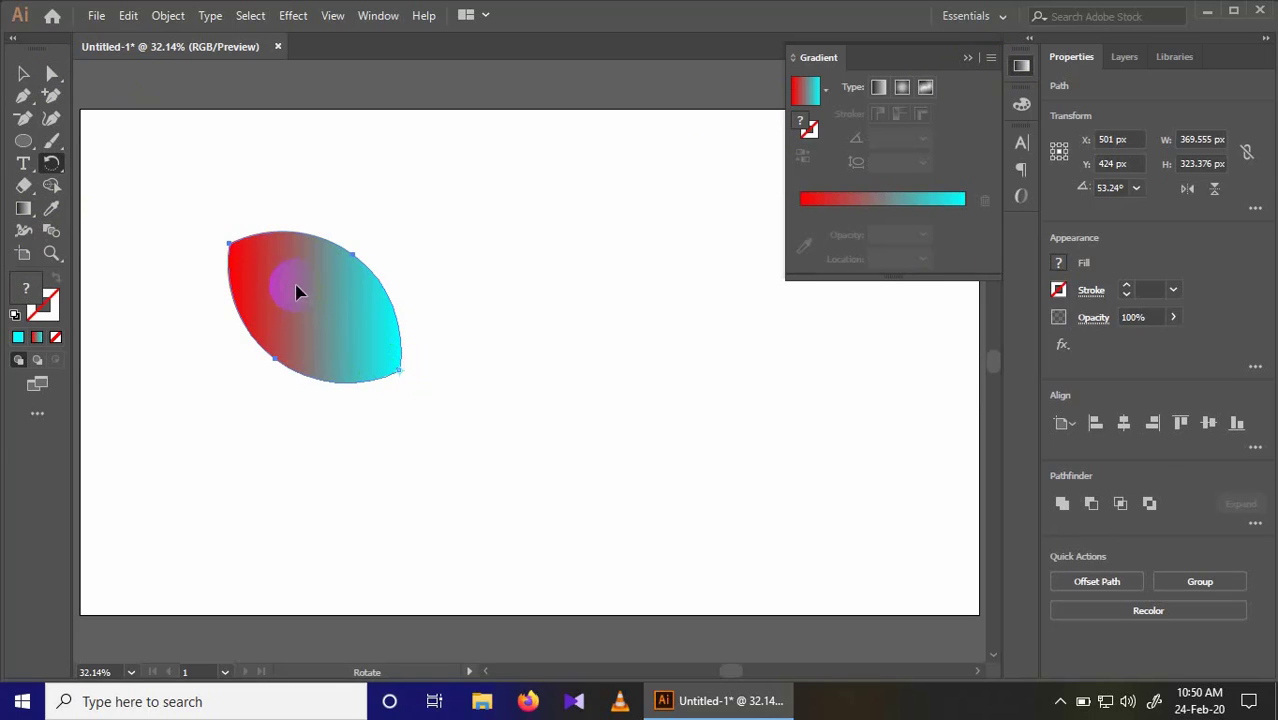
pyautogui.moveTo(296, 291); pyautogui.dragTo(368, 250)
# Step: Repeat the rotated copy around the same point until ten petals form a full flower
pyautogui.hotkey('ctrl', 'd')
pyautogui.hotkey('ctrl', 'd')
pyautogui.hotkey('ctrl', 'd')
pyautogui.hotkey('ctrl', 'd')
pyautogui.hotkey('ctrl', 'd')
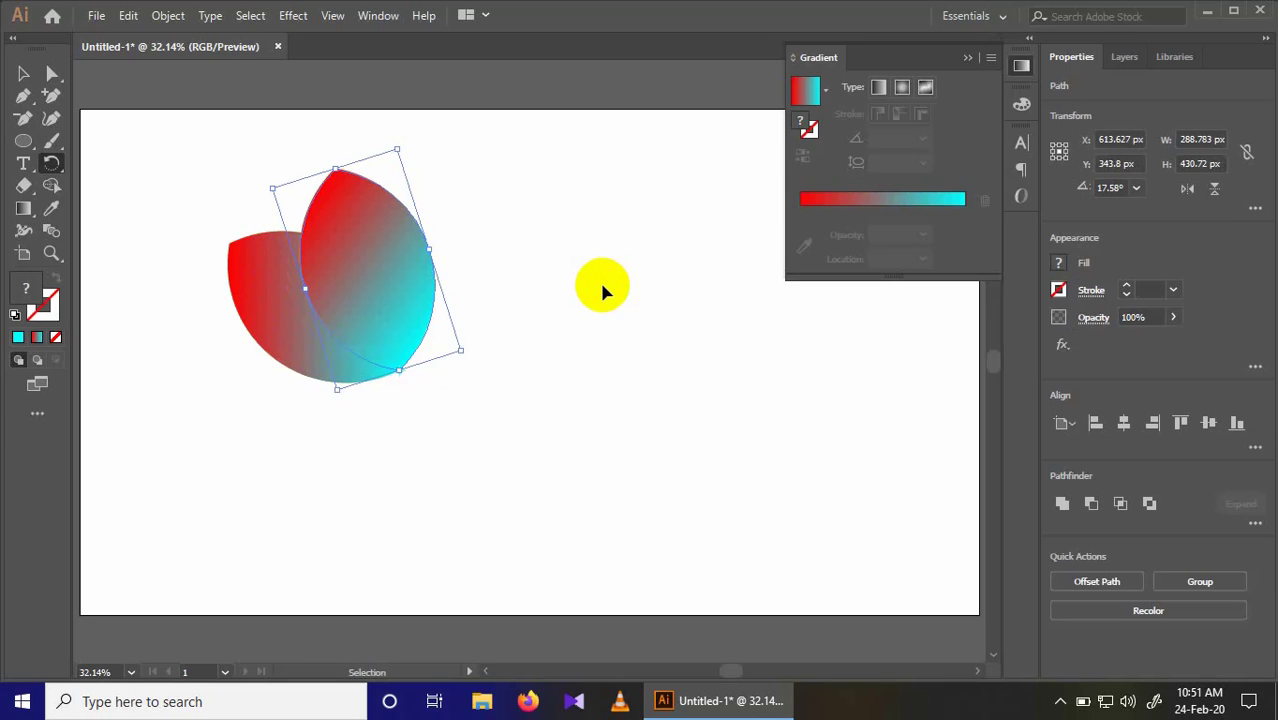
pyautogui.hotkey('ctrl', 'd')
pyautogui.hotkey('ctrl', 'd')
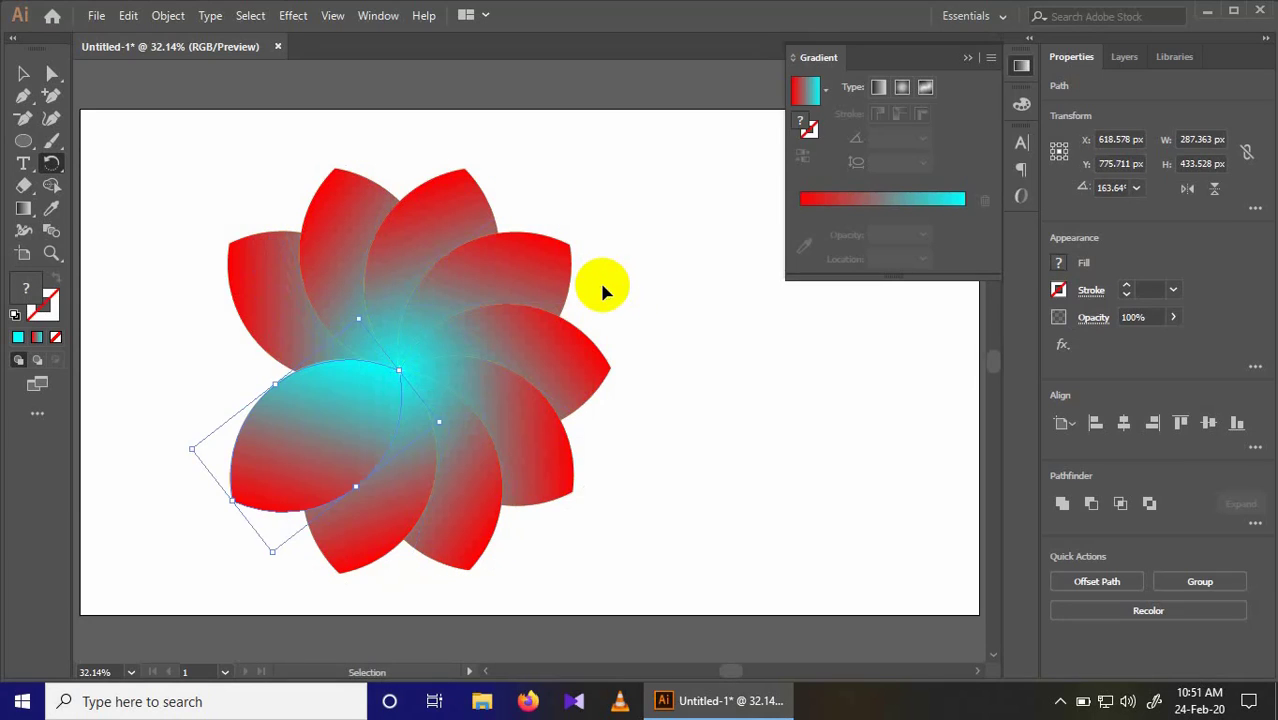
pyautogui.hotkey('ctrl', 'd')
pyautogui.hotkey('ctrl', 'd')
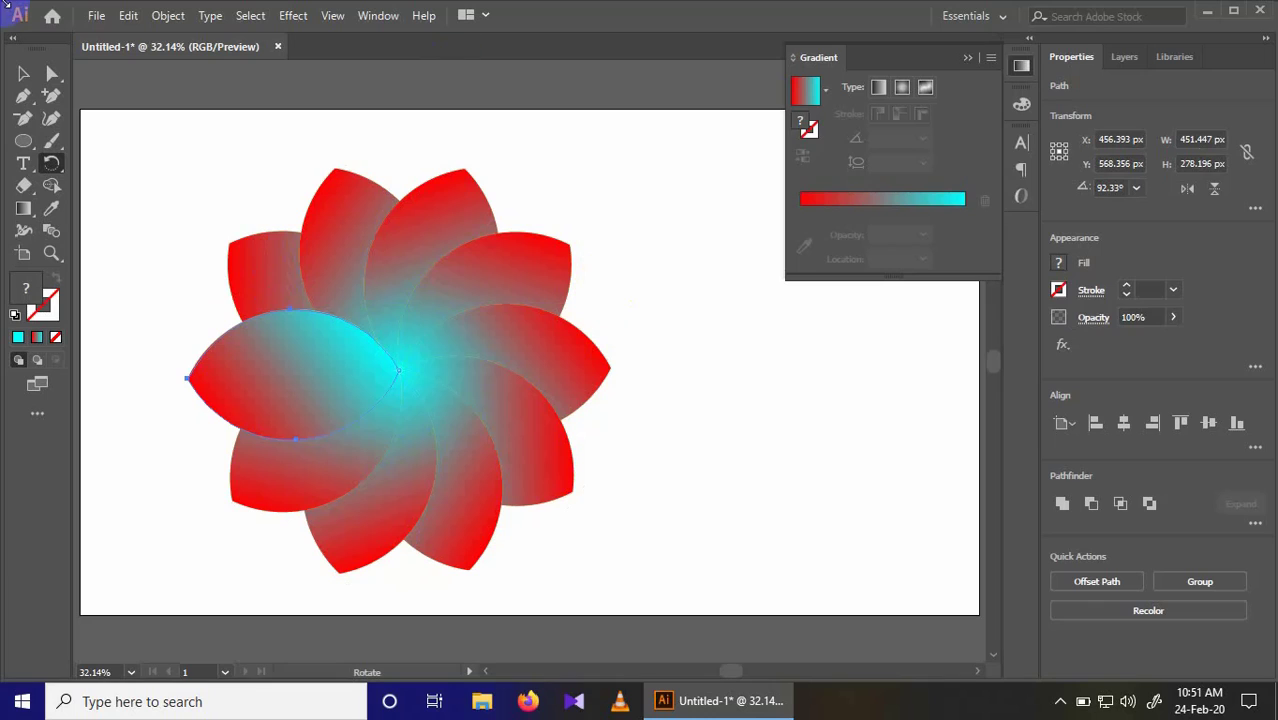
# Step: Scale the whole flower down to about 287 × 275 px and place it in the artboard's upper-left corner
pyautogui.click(23, 75)
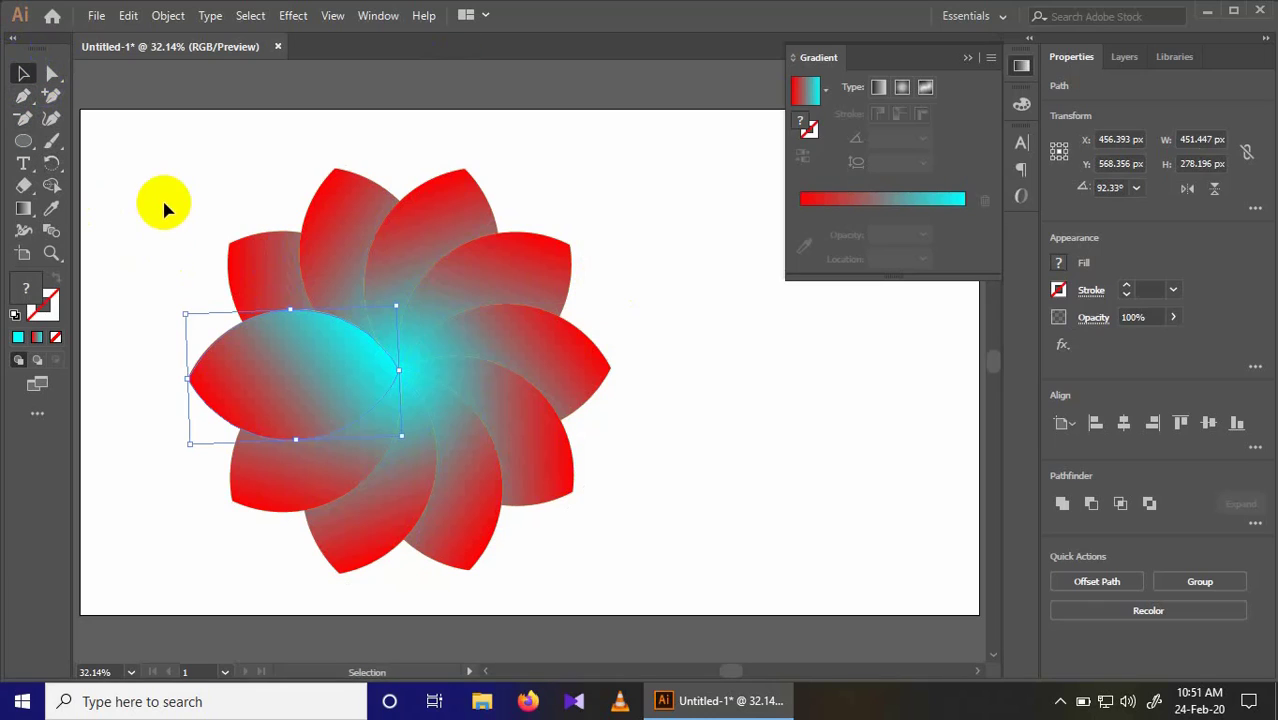
pyautogui.moveTo(162, 197); pyautogui.dragTo(319, 299)
pyautogui.moveTo(231, 211); pyautogui.dragTo(263, 188)
pyautogui.hotkey('ctrl', 'shift', 'a')
pyautogui.hotkey('ctrl', 'z')
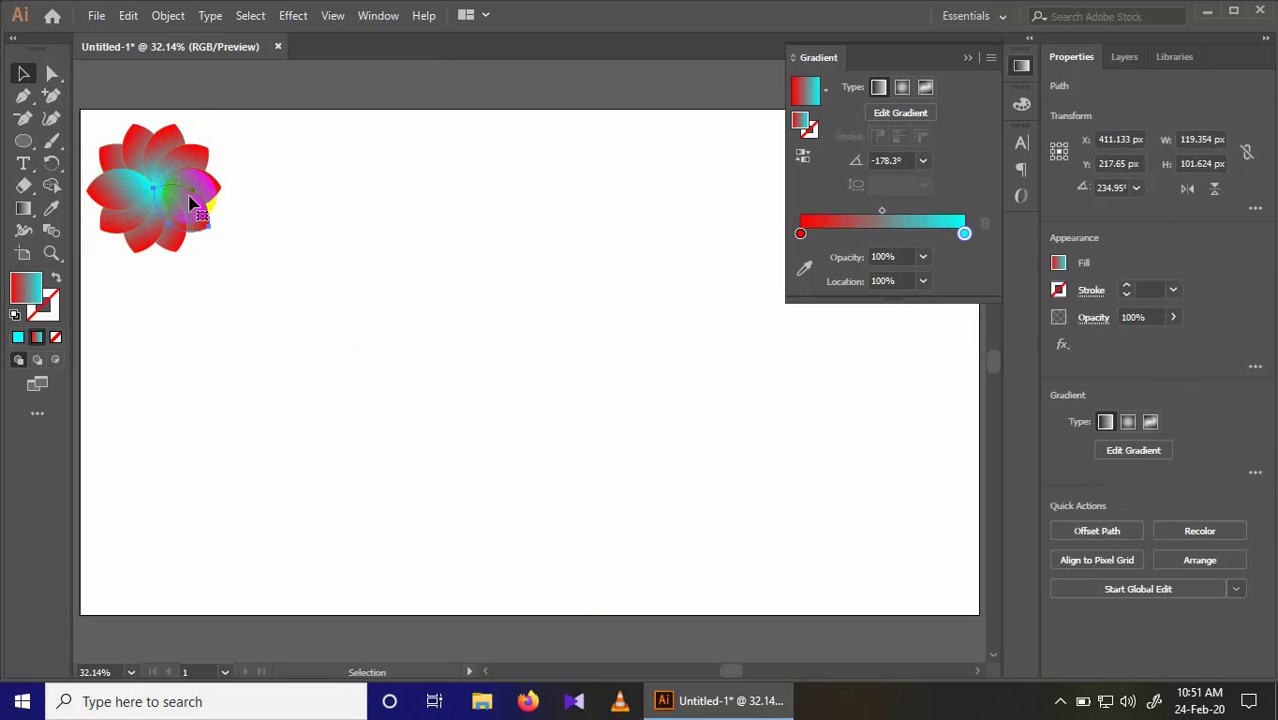
# Step: Group all the petals of the small flower into one object
pyautogui.moveTo(91, 118); pyautogui.dragTo(241, 279)
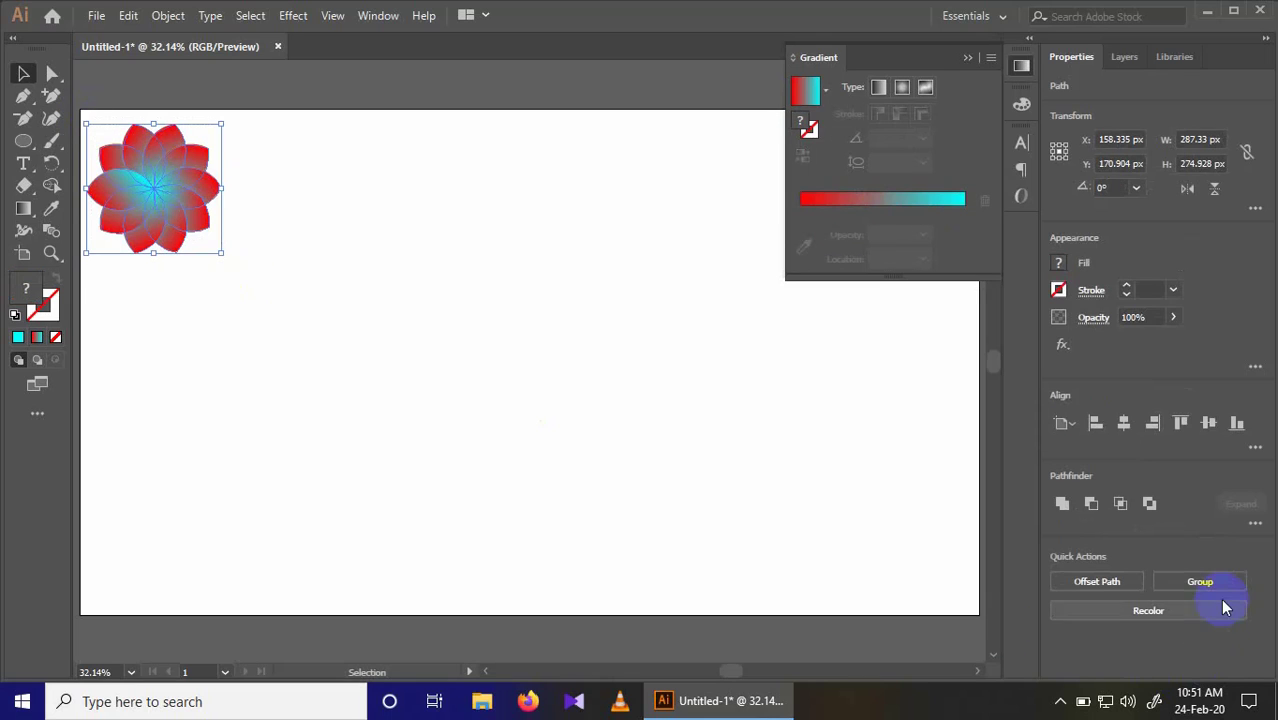
pyautogui.click(1218, 583)
pyautogui.click(327, 249)
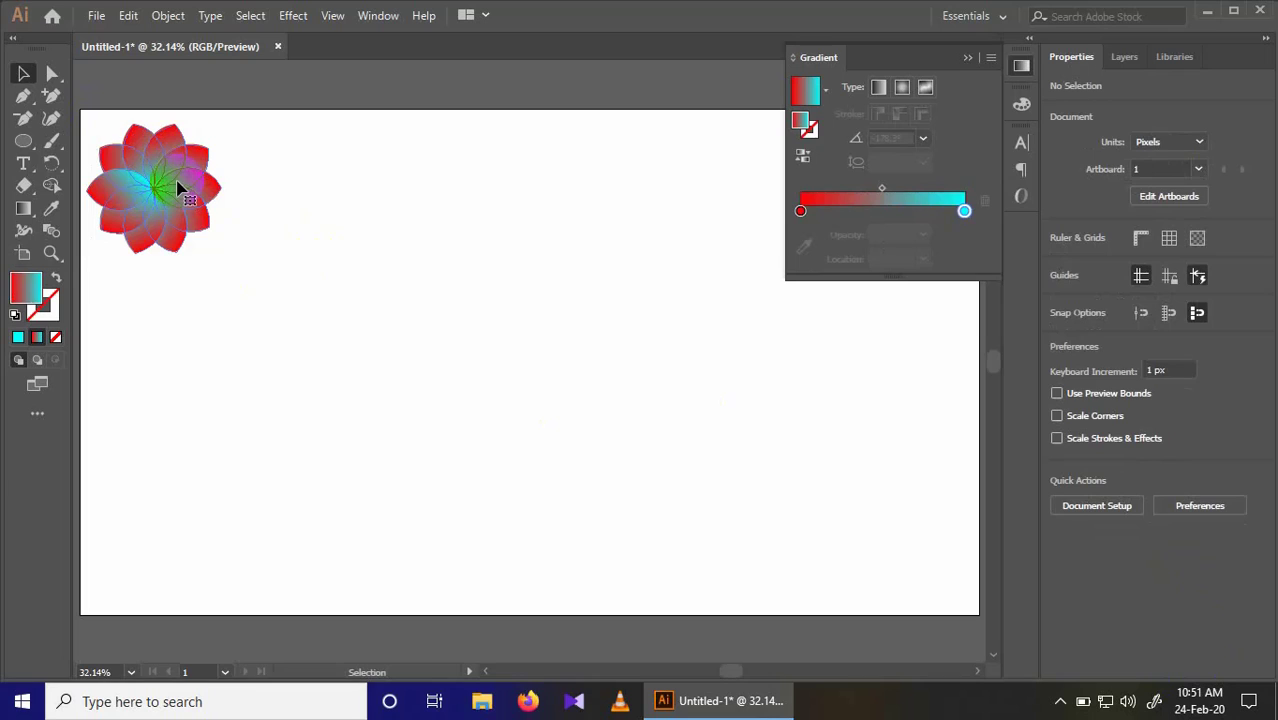
# Step: Duplicate the flower to its right at about X 481 px, Y 179 px, and switch the copy's gradient to radial
pyautogui.click(180, 190)
pyautogui.moveTo(180, 190); pyautogui.dragTo(331, 193)
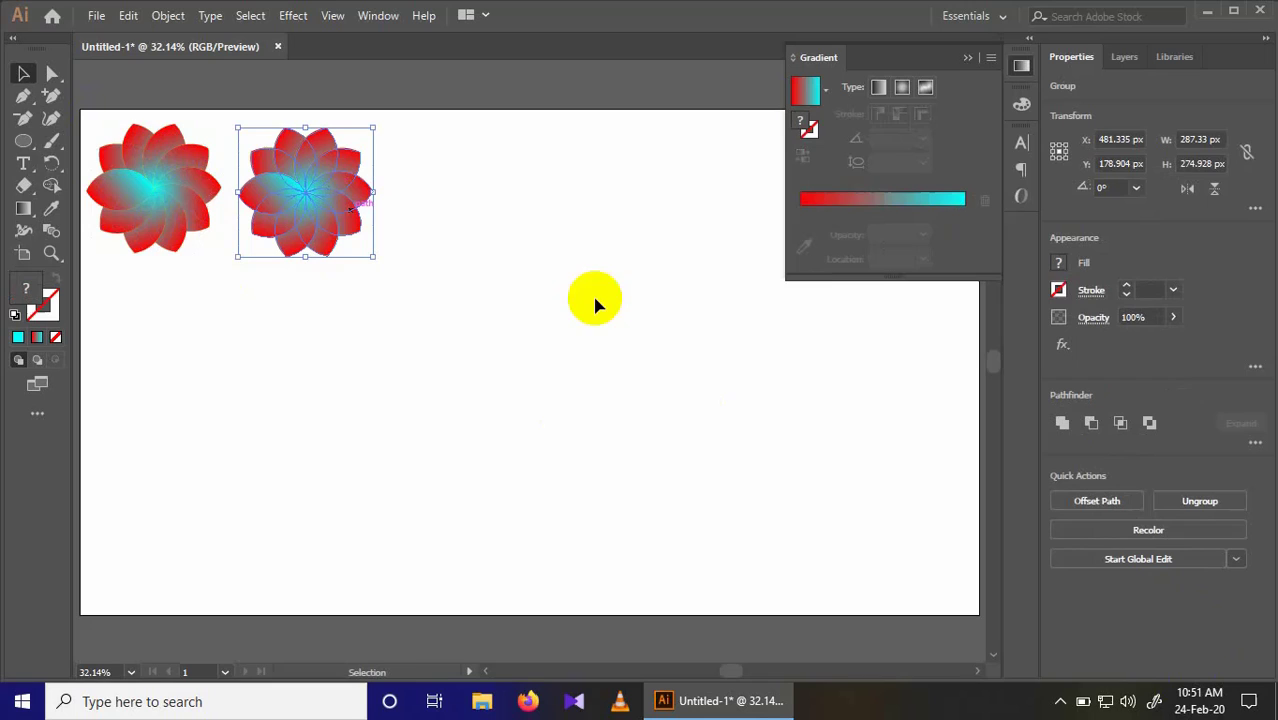
pyautogui.click(899, 93)
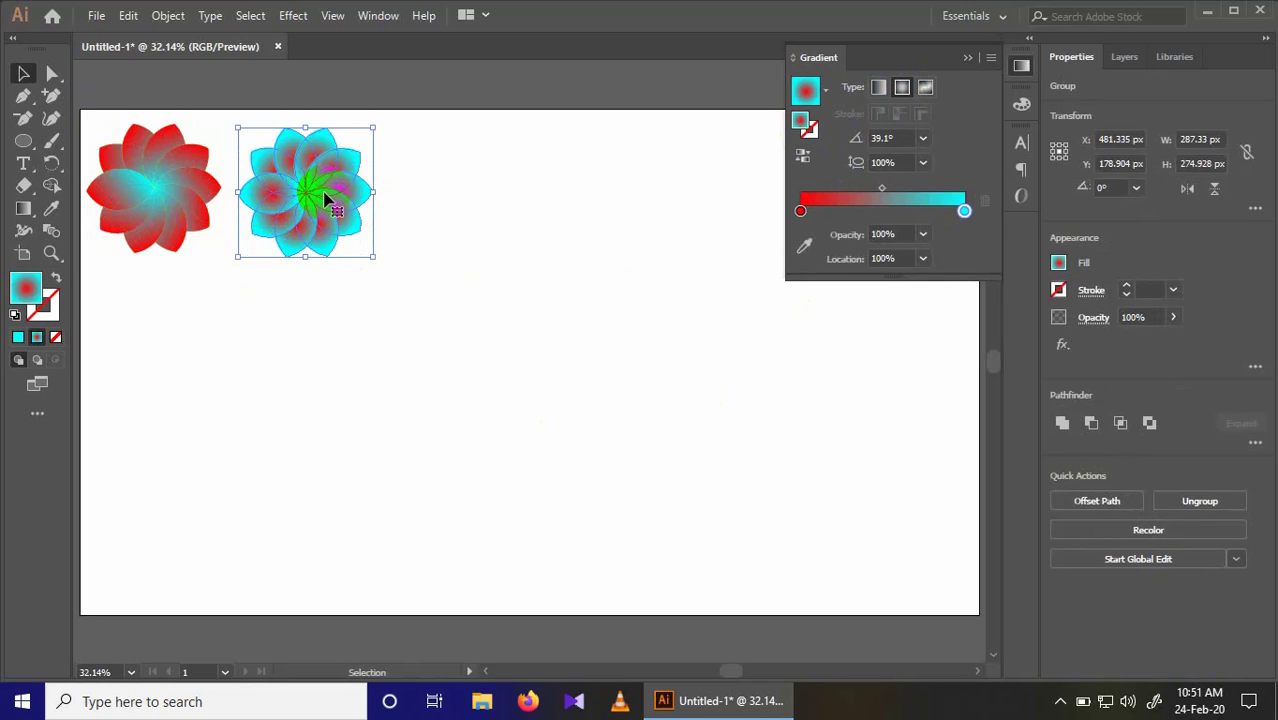
# Step: Place another copy of the first flower to the right of the second, at about X 832 px, Y 182 px
pyautogui.click(159, 193)
pyautogui.moveTo(159, 193); pyautogui.dragTo(475, 198)
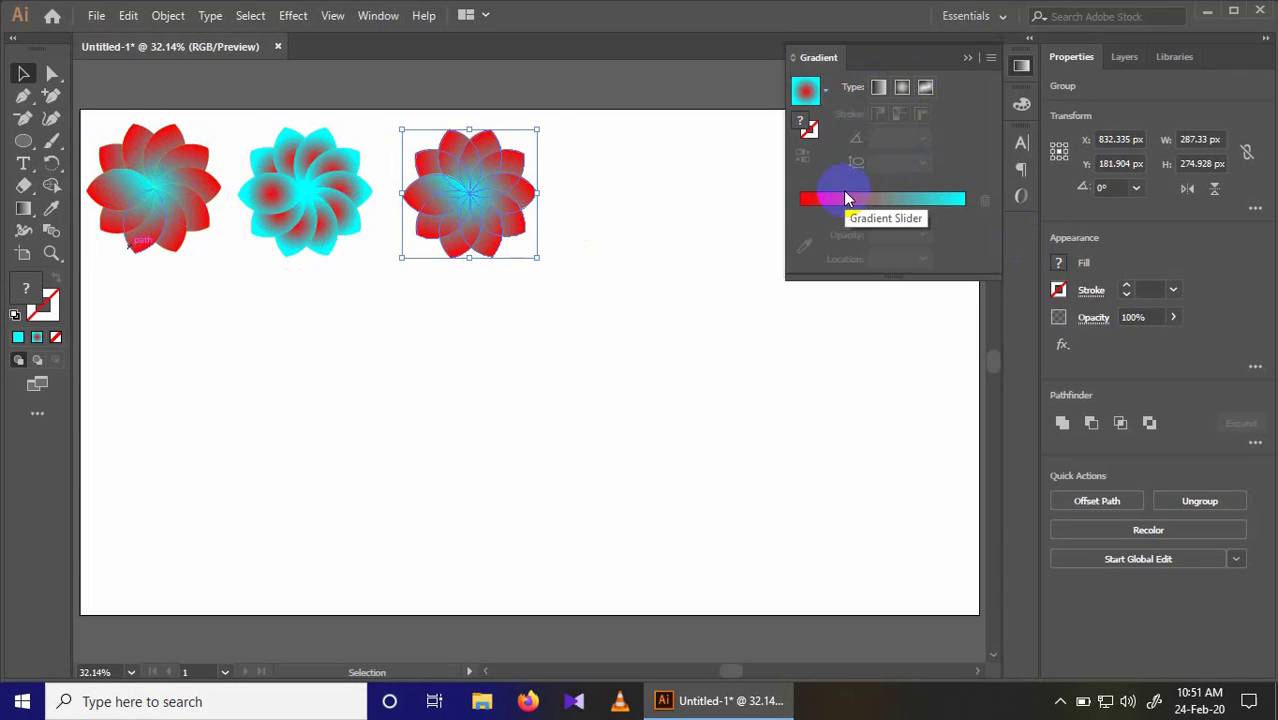
# Step: Apply the red-to-cyan radial gradient to the third flower and change its starting colour stop to black
pyautogui.click(812, 203)
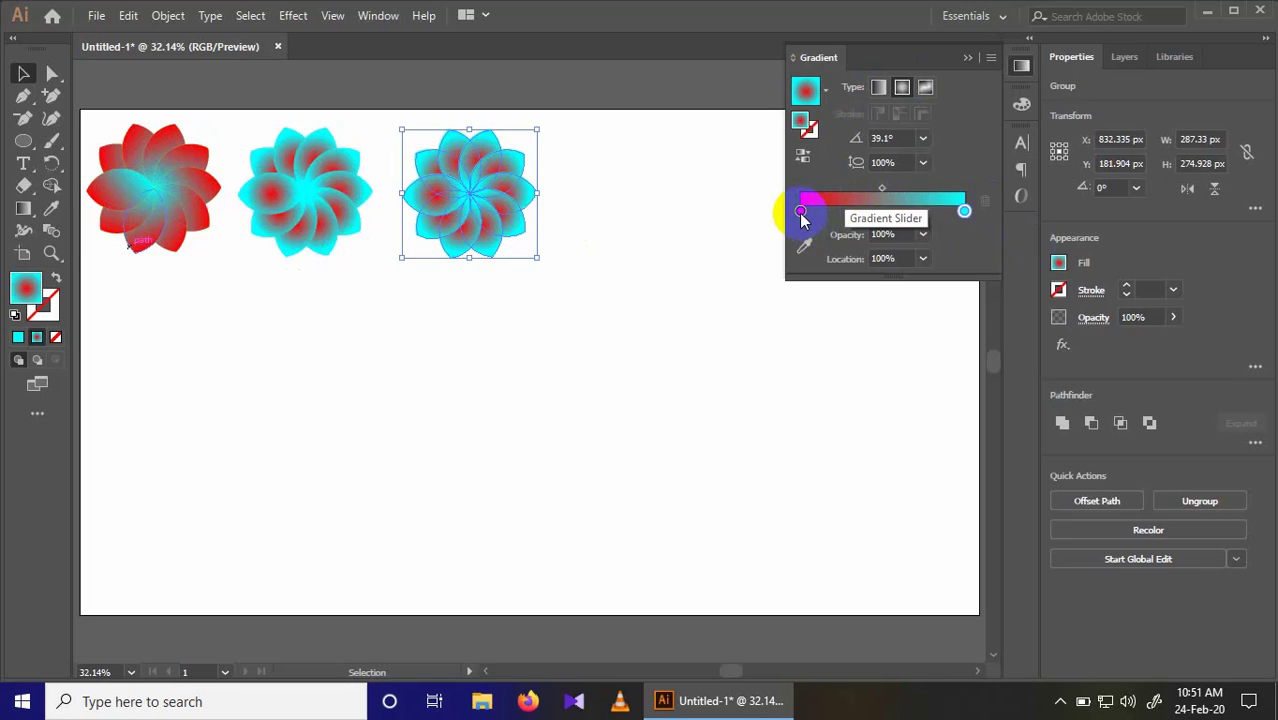
pyautogui.doubleClick(800, 211)
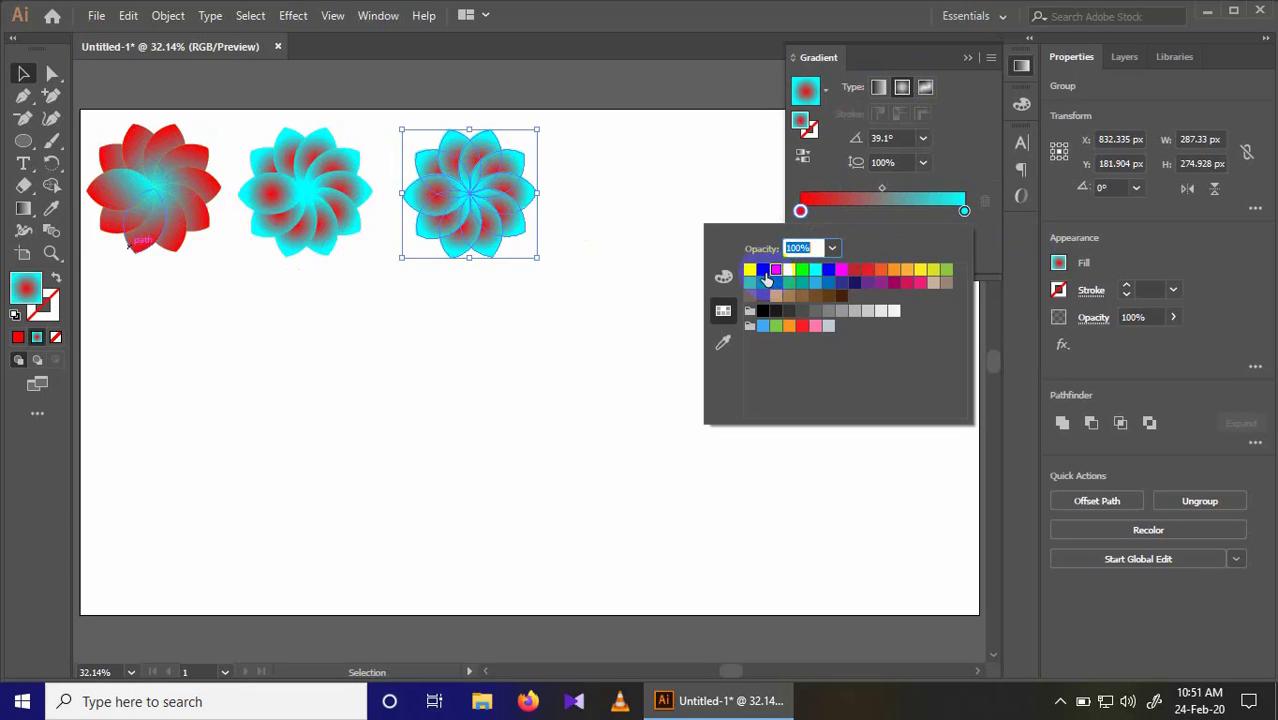
pyautogui.click(763, 274)
pyautogui.click(666, 204)
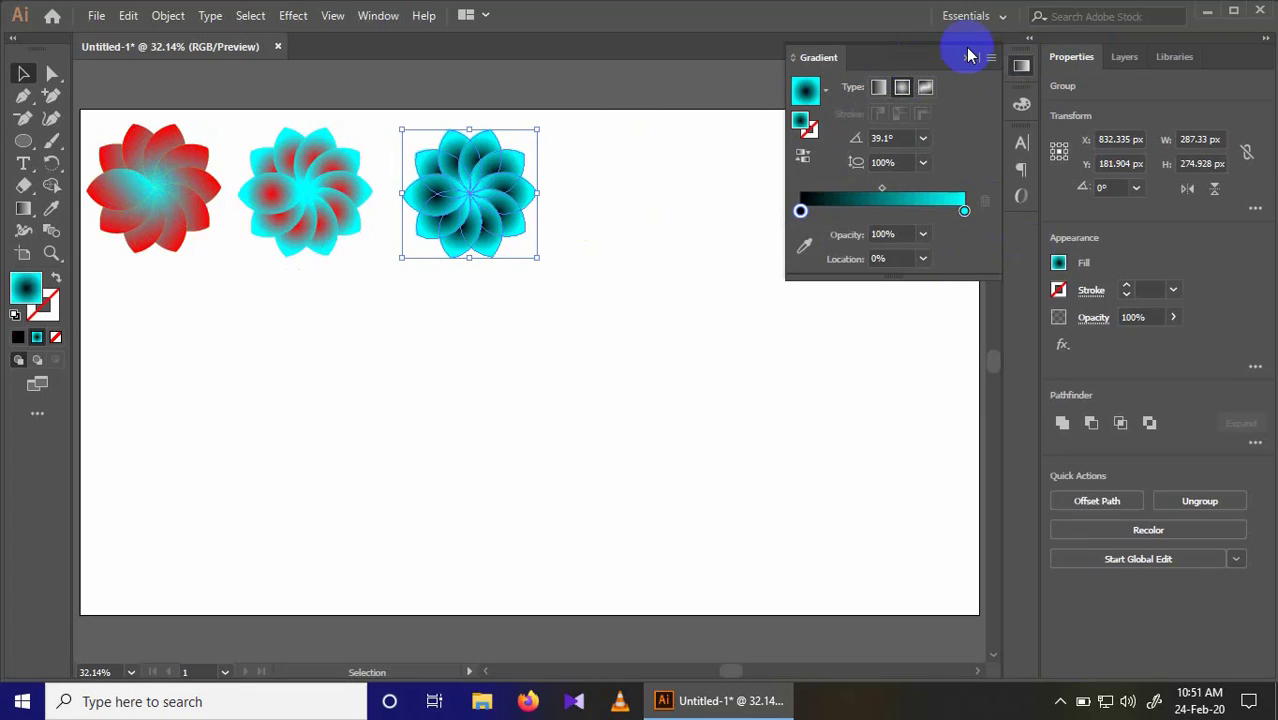
# Step: Copy the first flower to about X 1183 px, Y 187 px, and fill it with the radial gradient from black to yellow (R=252 G=238 B=33)
pyautogui.click(173, 190)
pyautogui.moveTo(173, 190); pyautogui.dragTo(657, 196)
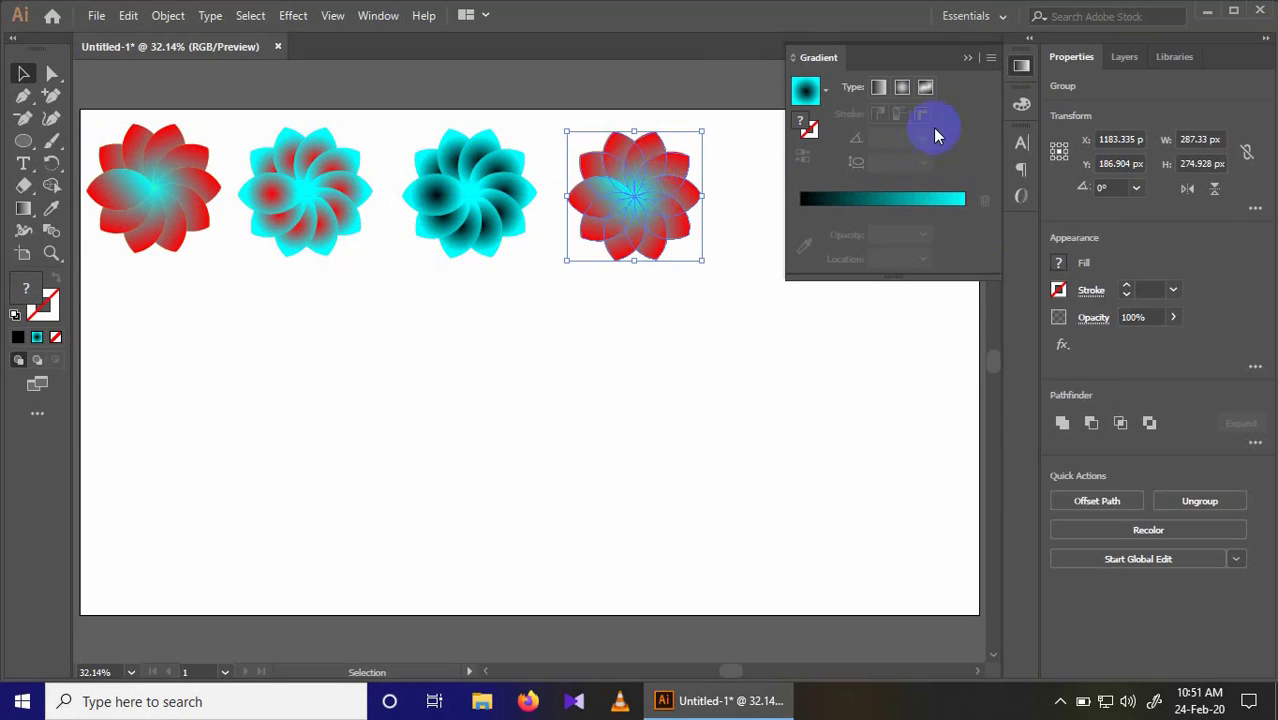
pyautogui.click(938, 200)
pyautogui.doubleClick(964, 212)
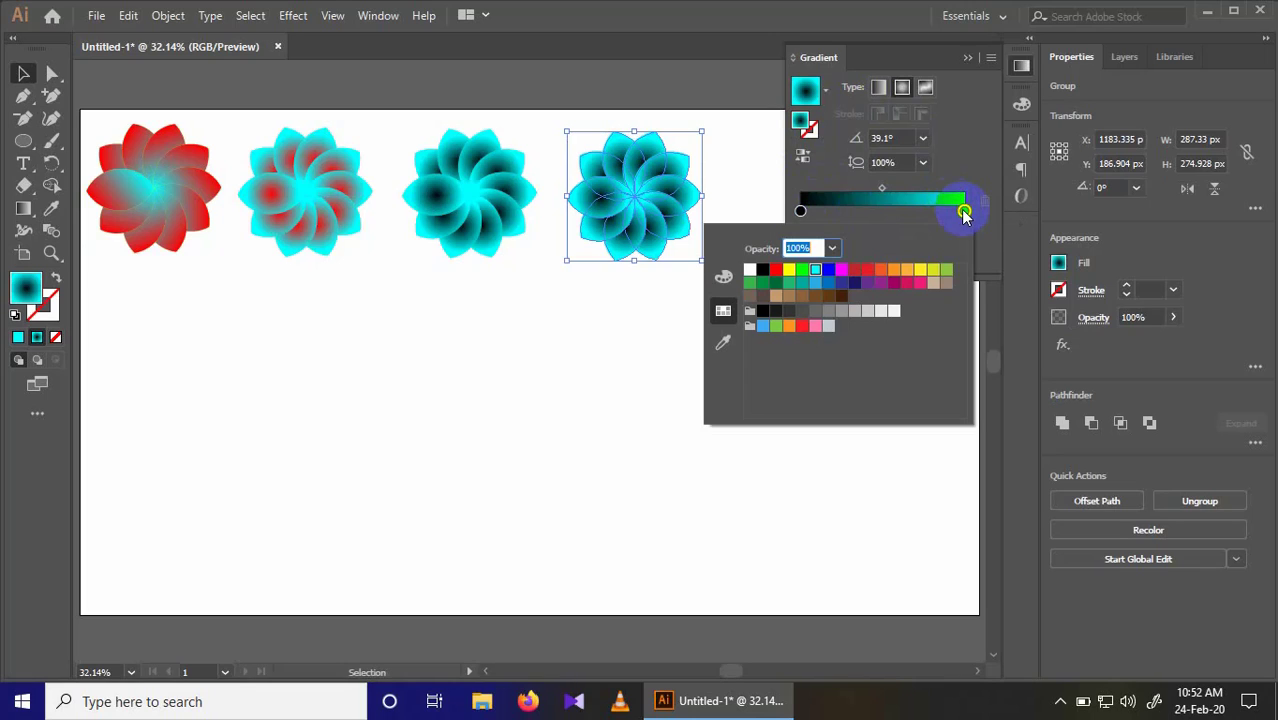
pyautogui.click(919, 272)
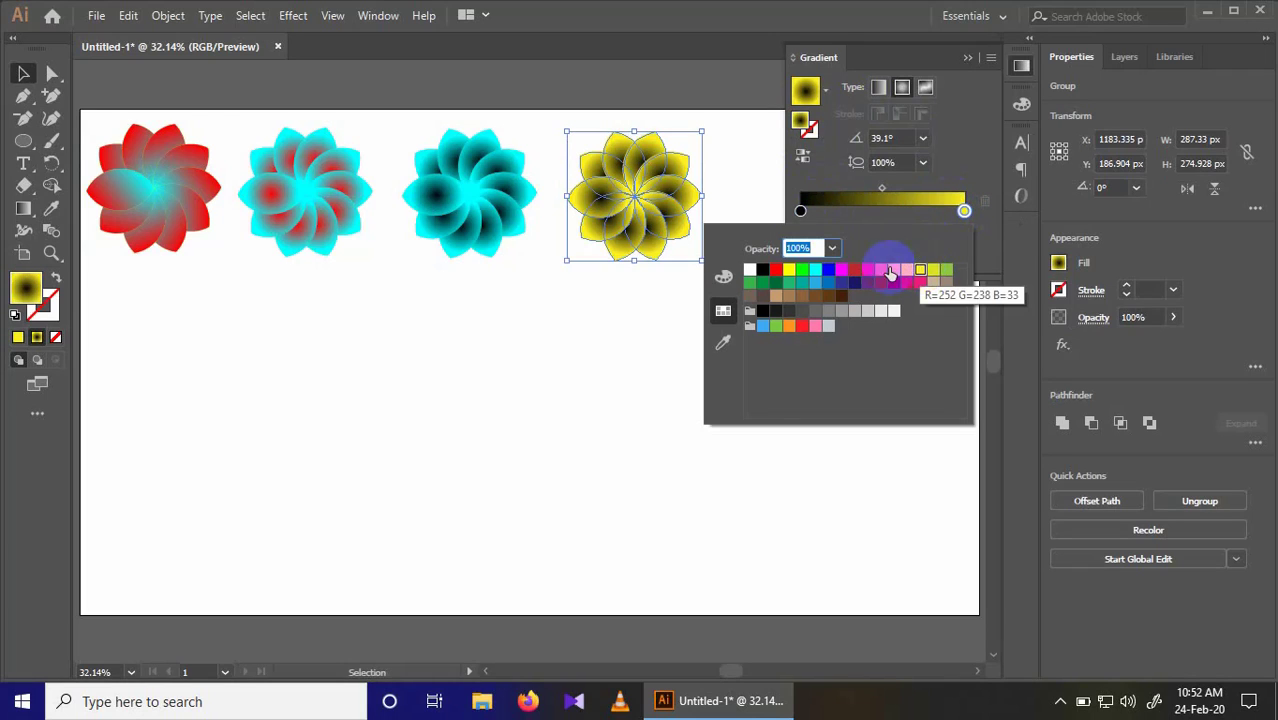
pyautogui.click(622, 200)
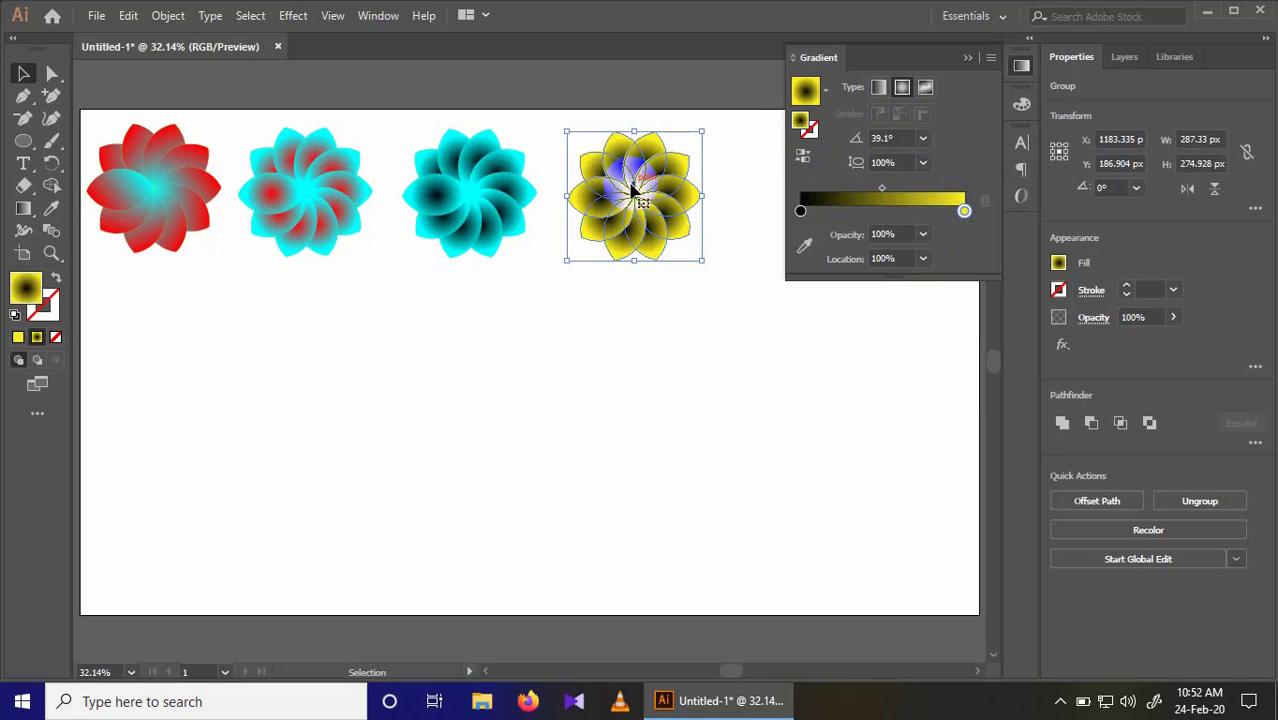
# Step: Duplicate the yellow flower to about X 1506 px, Y 186 px, moving its end stop to about 45% and recolouring that stop RGB Red
pyautogui.moveTo(633, 193); pyautogui.dragTo(781, 191)
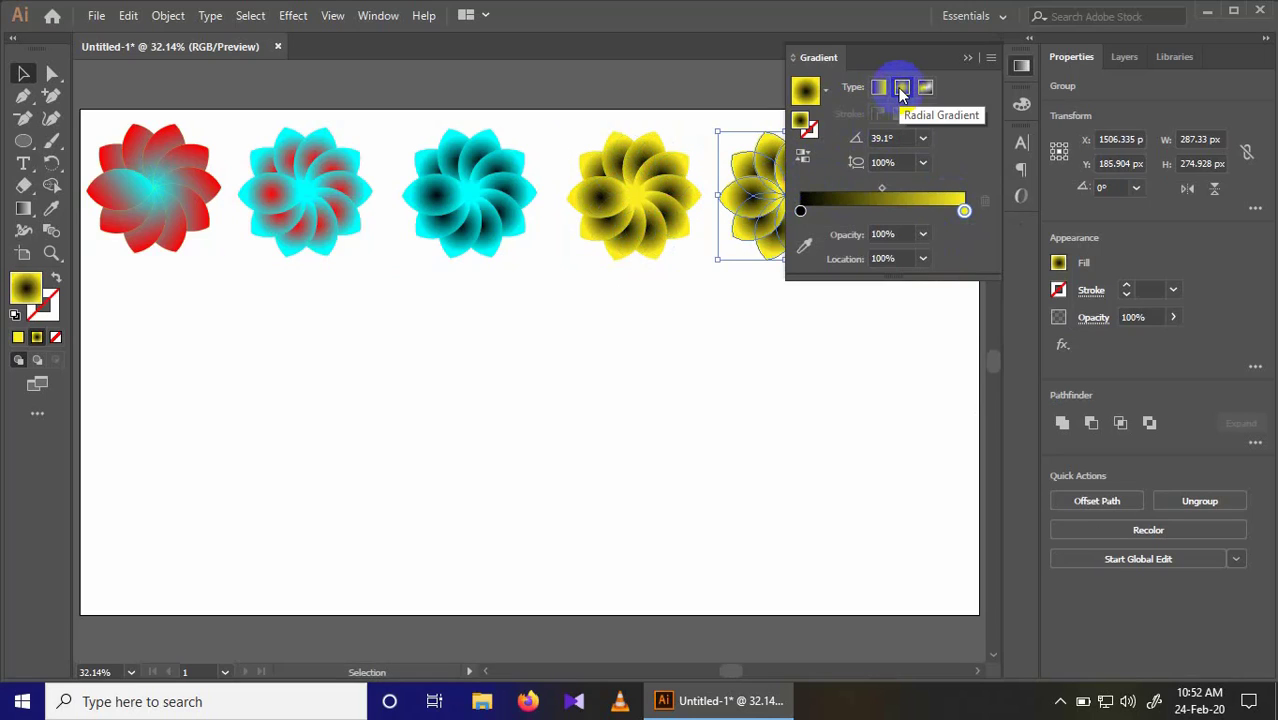
pyautogui.click(874, 201)
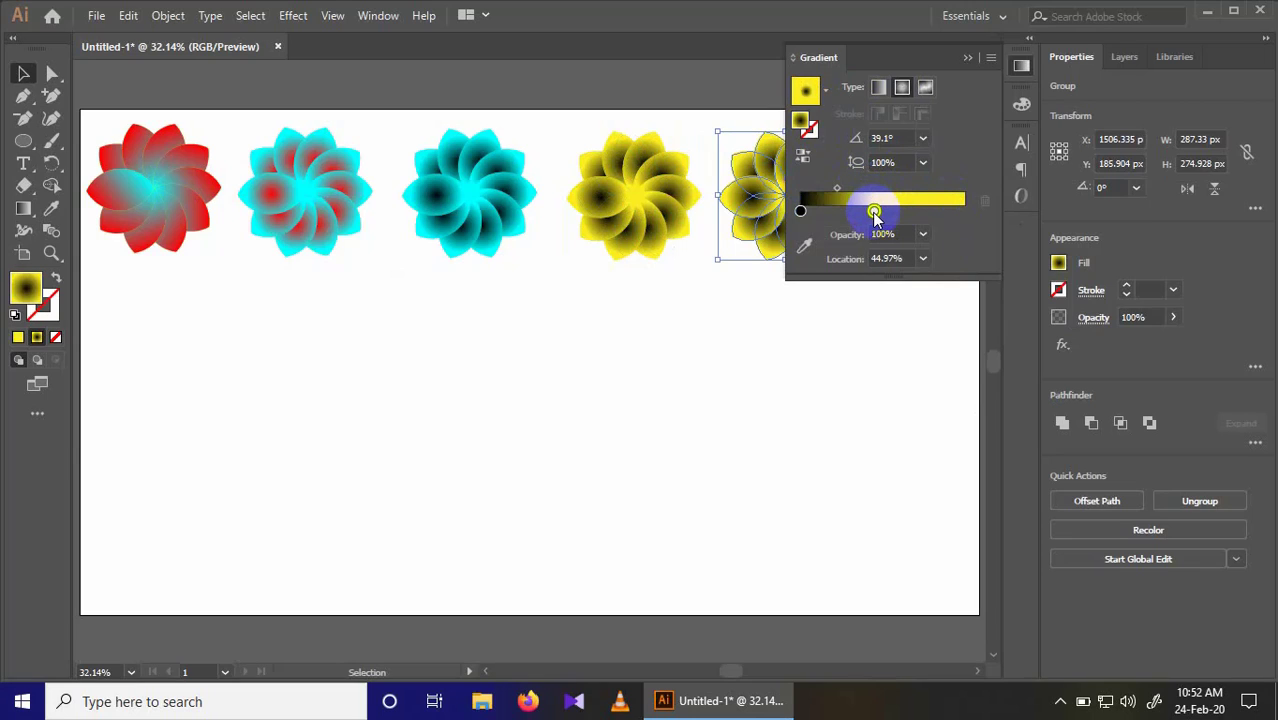
pyautogui.doubleClick(874, 211)
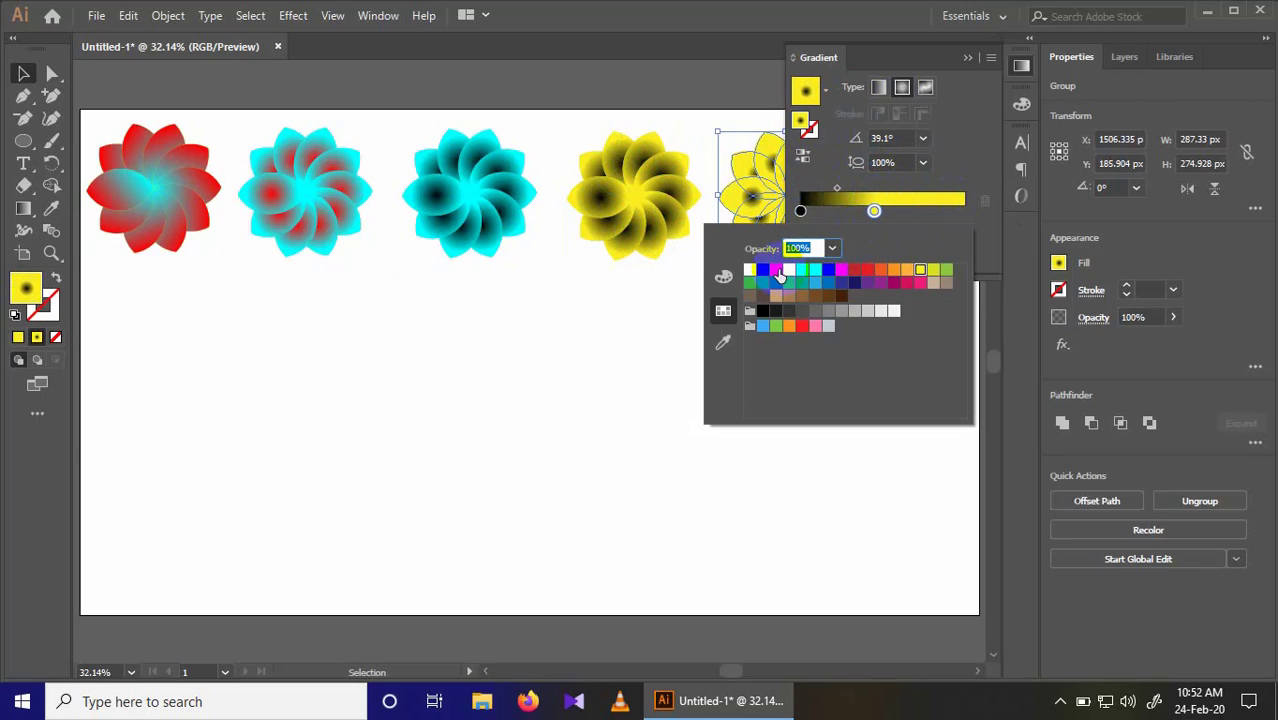
pyautogui.click(777, 271)
pyautogui.click(676, 285)
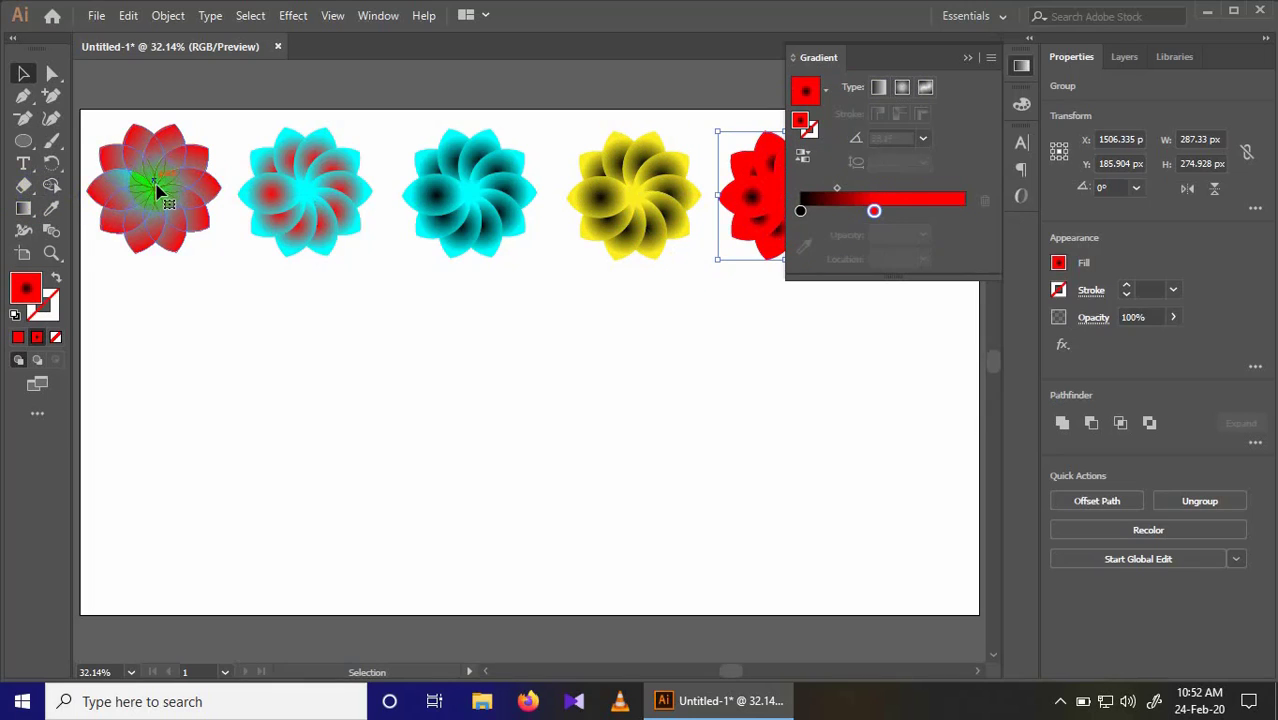
# Step: Copy the first flower directly below itself at about Y 486 px and apply the radial gradient with a dark grey end stop
pyautogui.click(158, 190)
pyautogui.moveTo(158, 190); pyautogui.dragTo(155, 342)
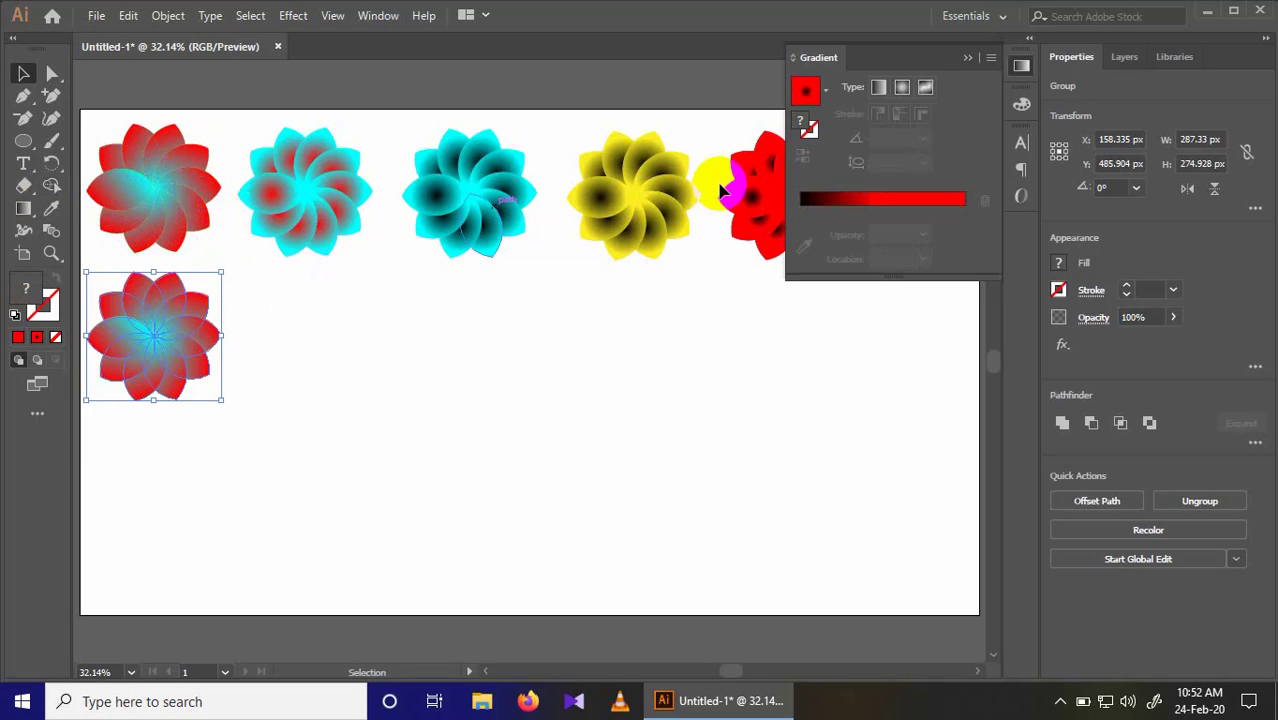
pyautogui.click(902, 200)
pyautogui.click(875, 213)
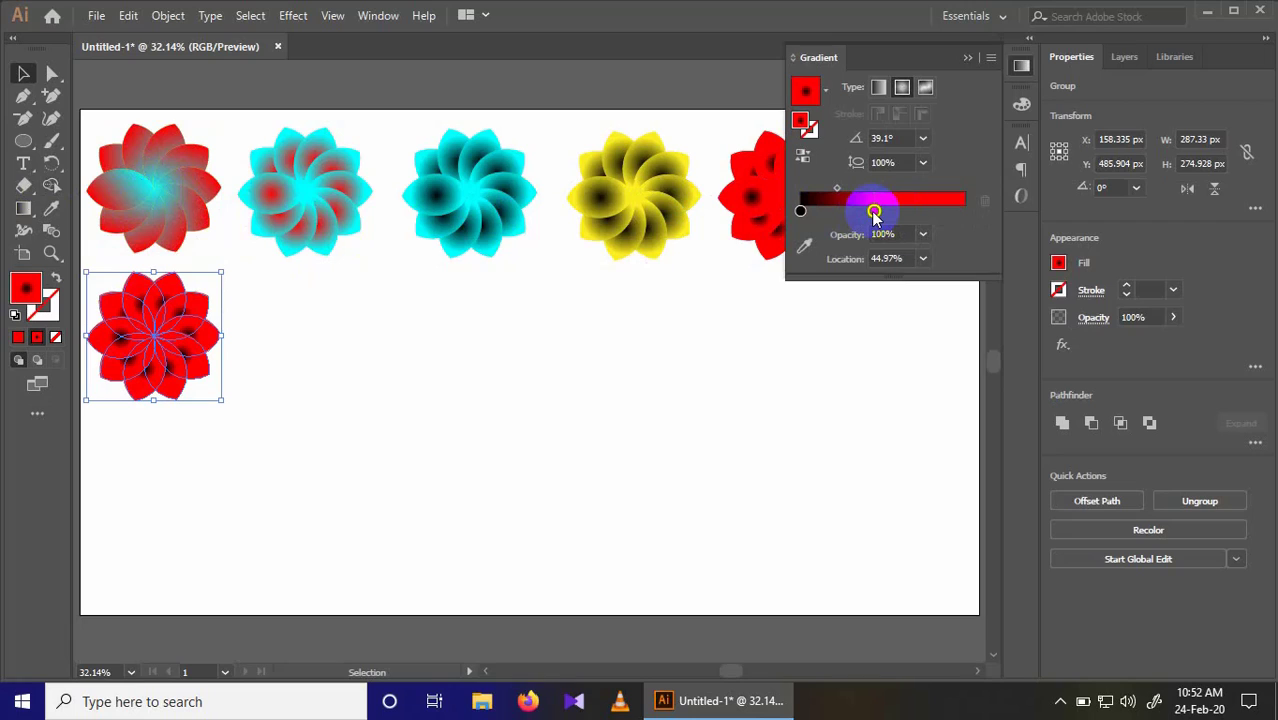
pyautogui.doubleClick(874, 213)
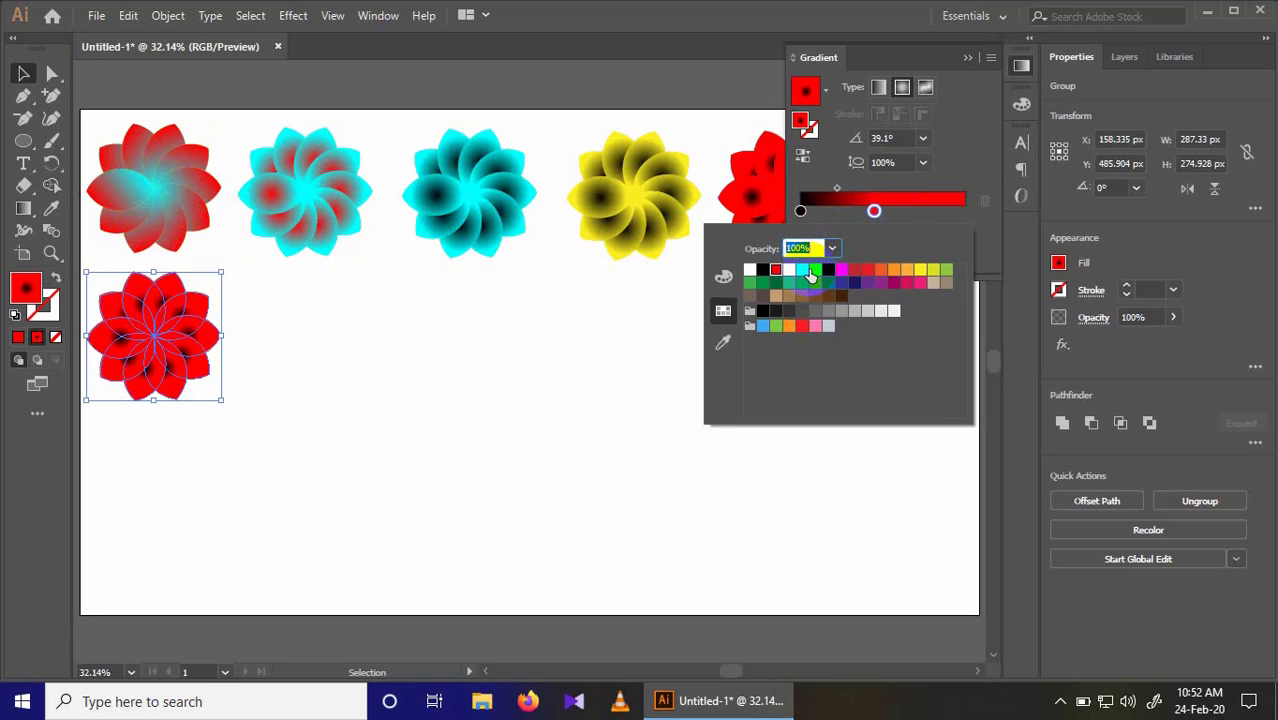
pyautogui.click(789, 311)
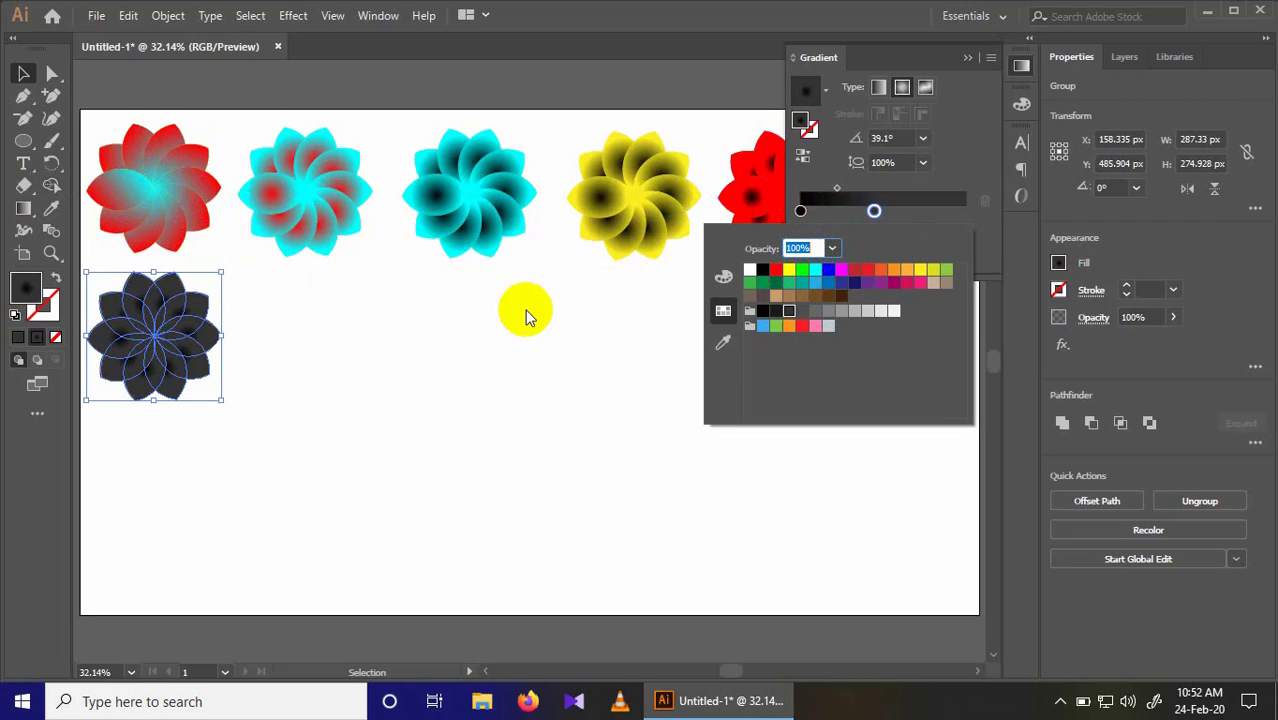
pyautogui.click(256, 320)
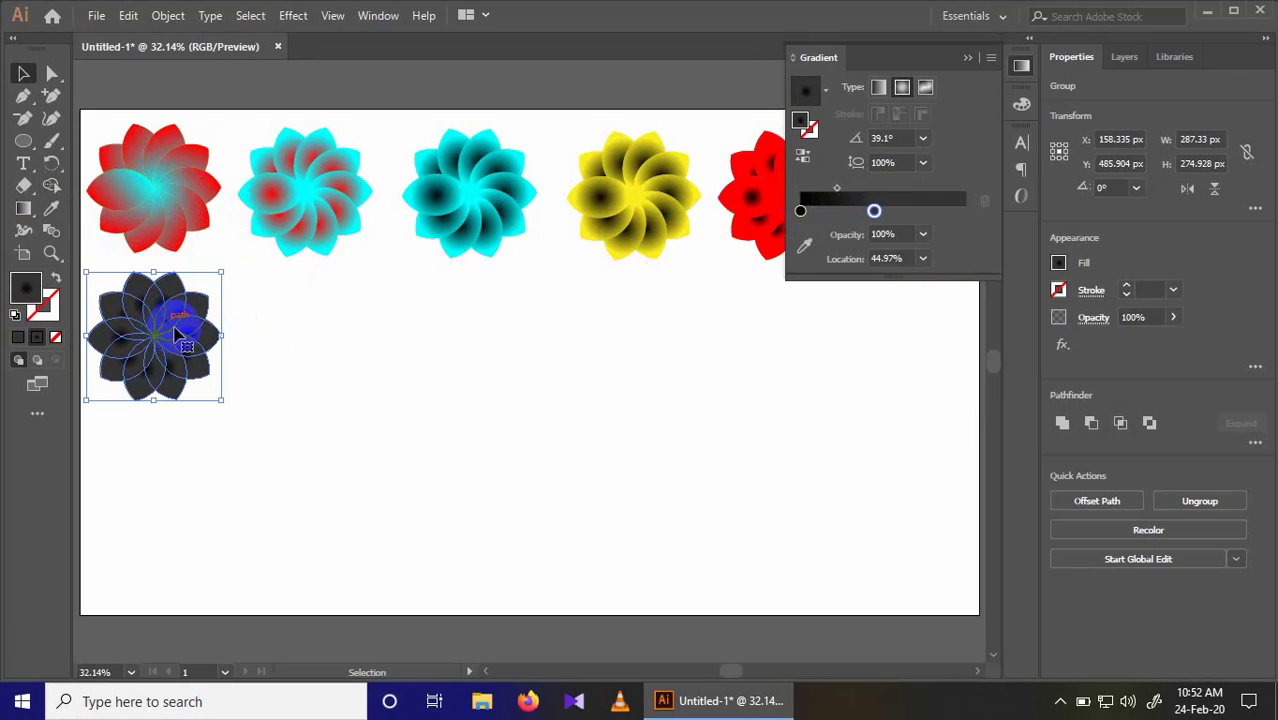
# Step: Duplicate the dark grey flower to its right at about X 480 px, Y 486 px, and set the copy's end stop to RGB Red
pyautogui.moveTo(168, 330); pyautogui.dragTo(313, 330)
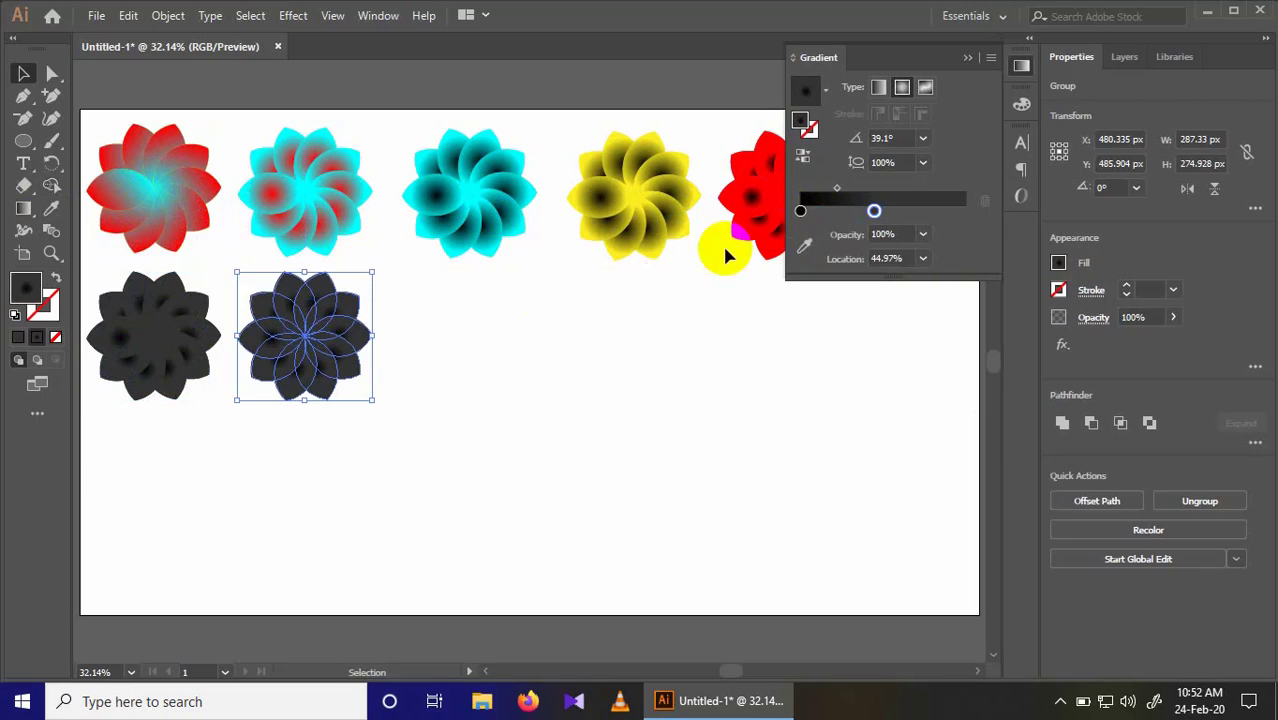
pyautogui.doubleClick(875, 211)
pyautogui.click(869, 312)
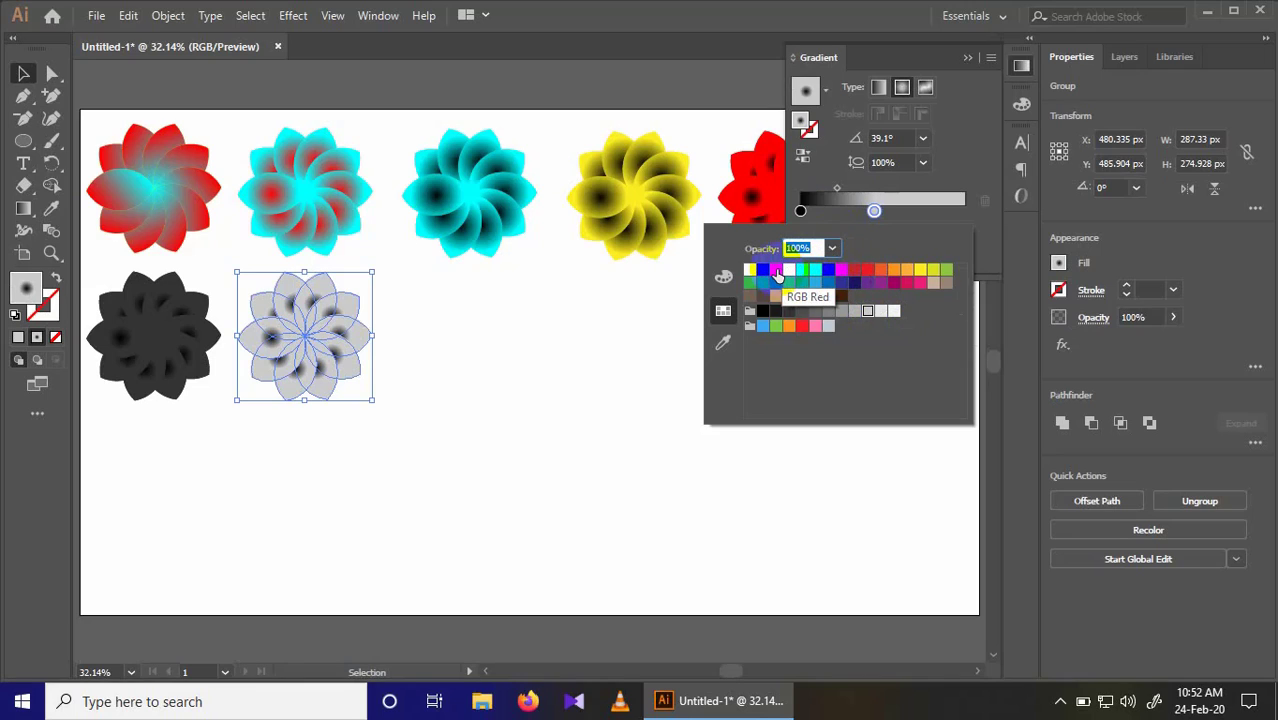
pyautogui.click(776, 271)
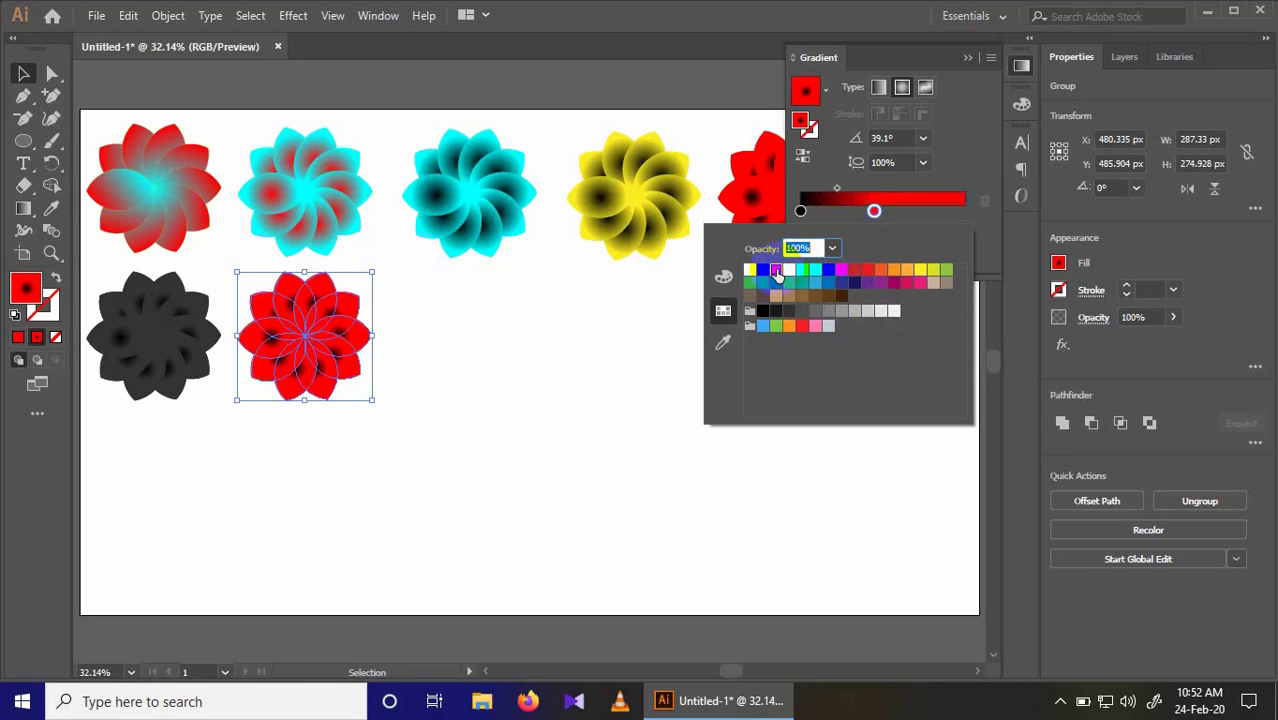
# Step: Change the starting colour stop of the second-row red flower's gradient to yellow
pyautogui.click(801, 211)
pyautogui.doubleClick(801, 211)
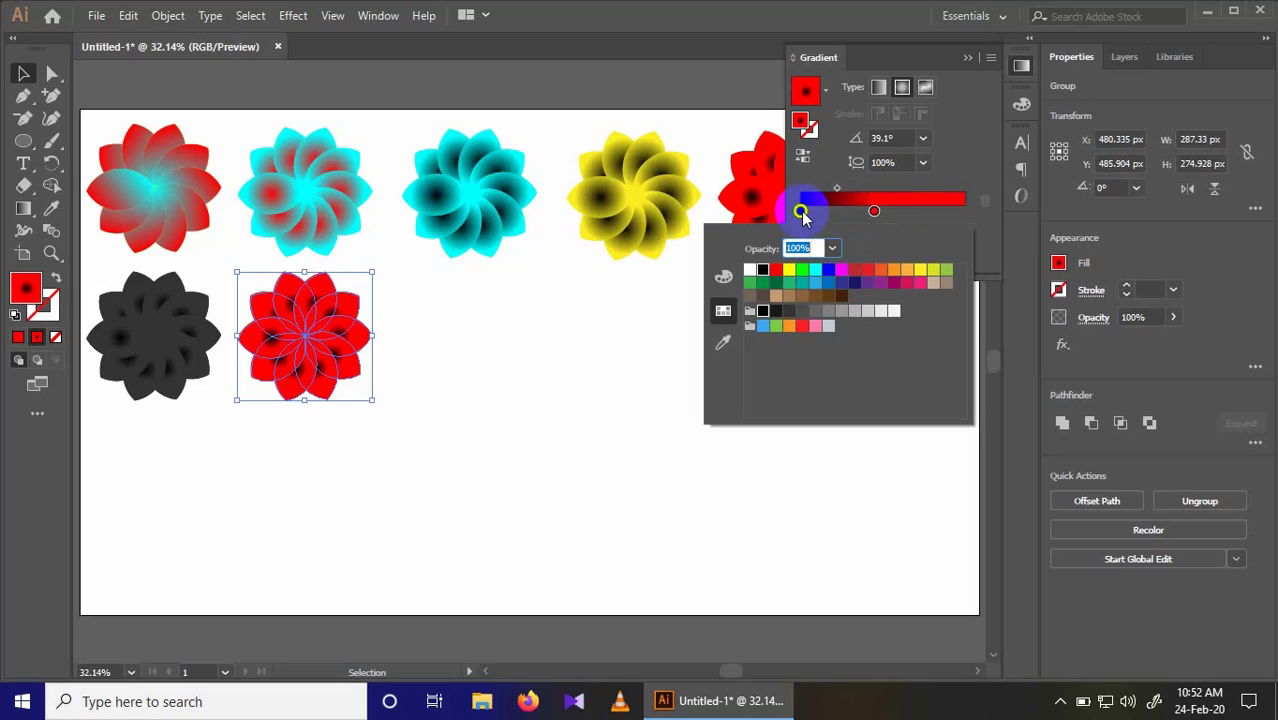
pyautogui.click(791, 271)
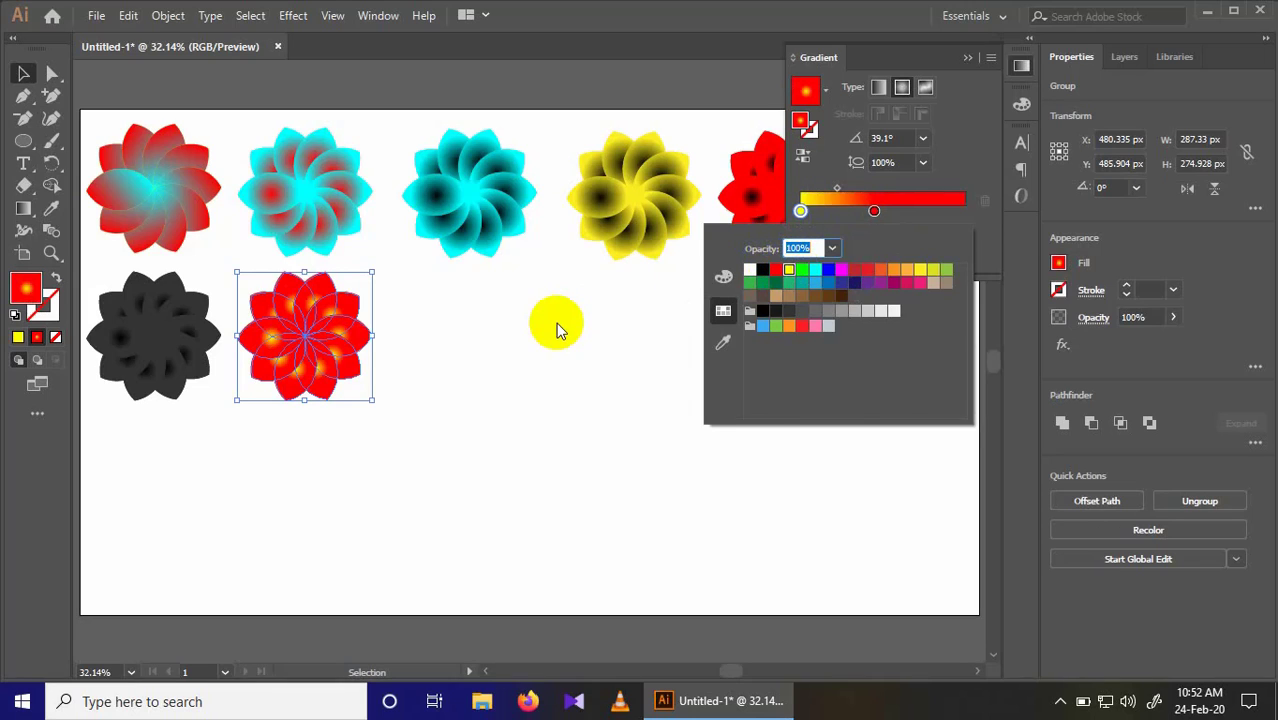
pyautogui.click(562, 331)
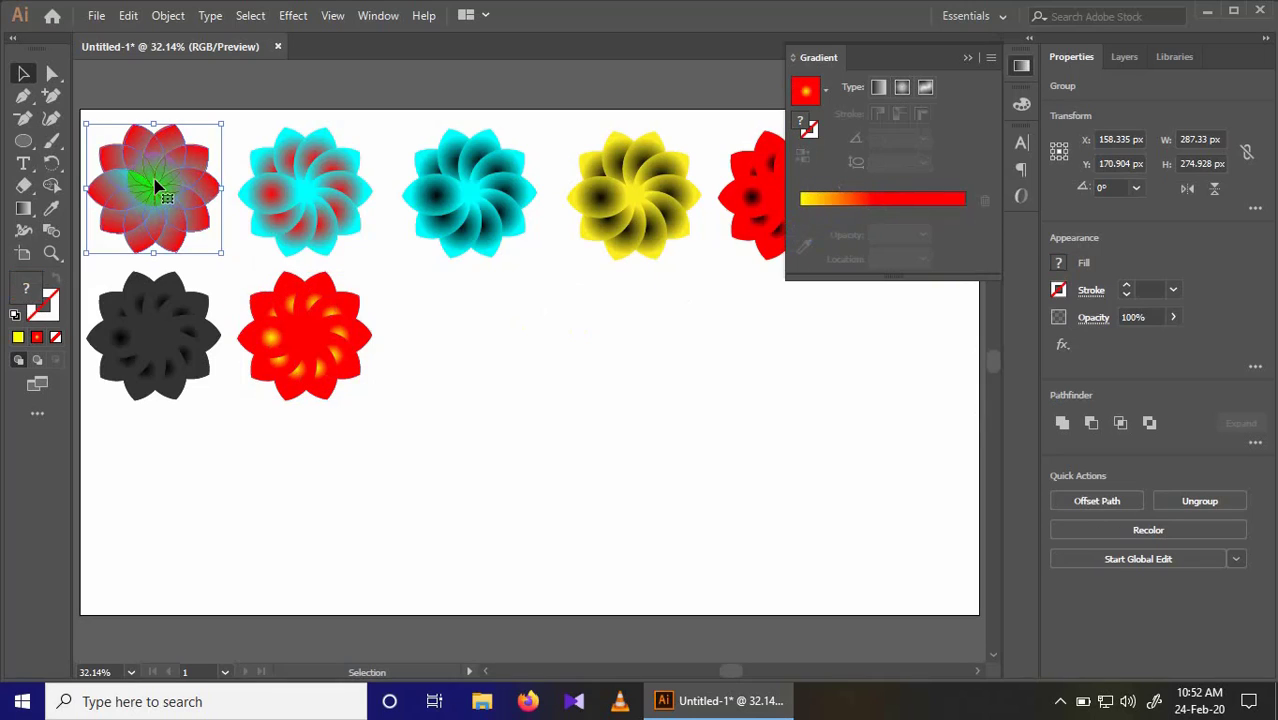
# Step: Copy the first flower to about X 812 px, Y 489 px in the second row and give it a linear yellow-to-red gradient
pyautogui.moveTo(155, 186); pyautogui.dragTo(462, 326)
pyautogui.click(927, 88)
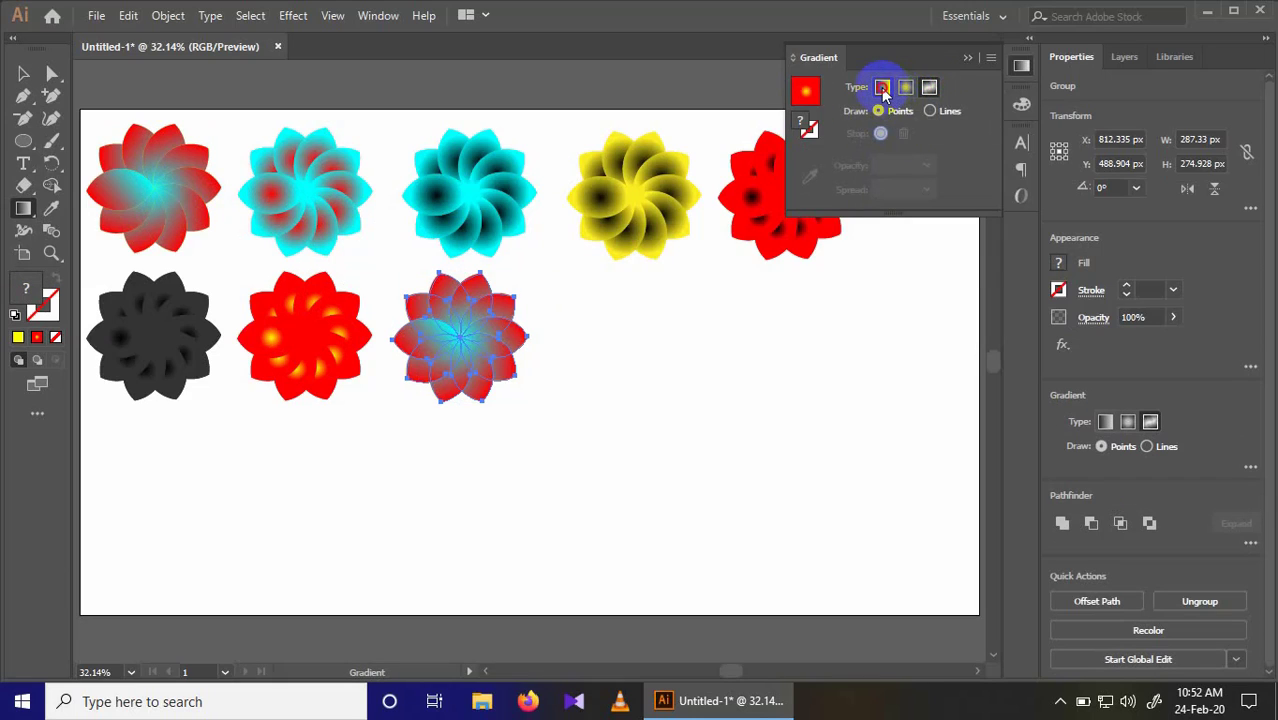
pyautogui.click(881, 87)
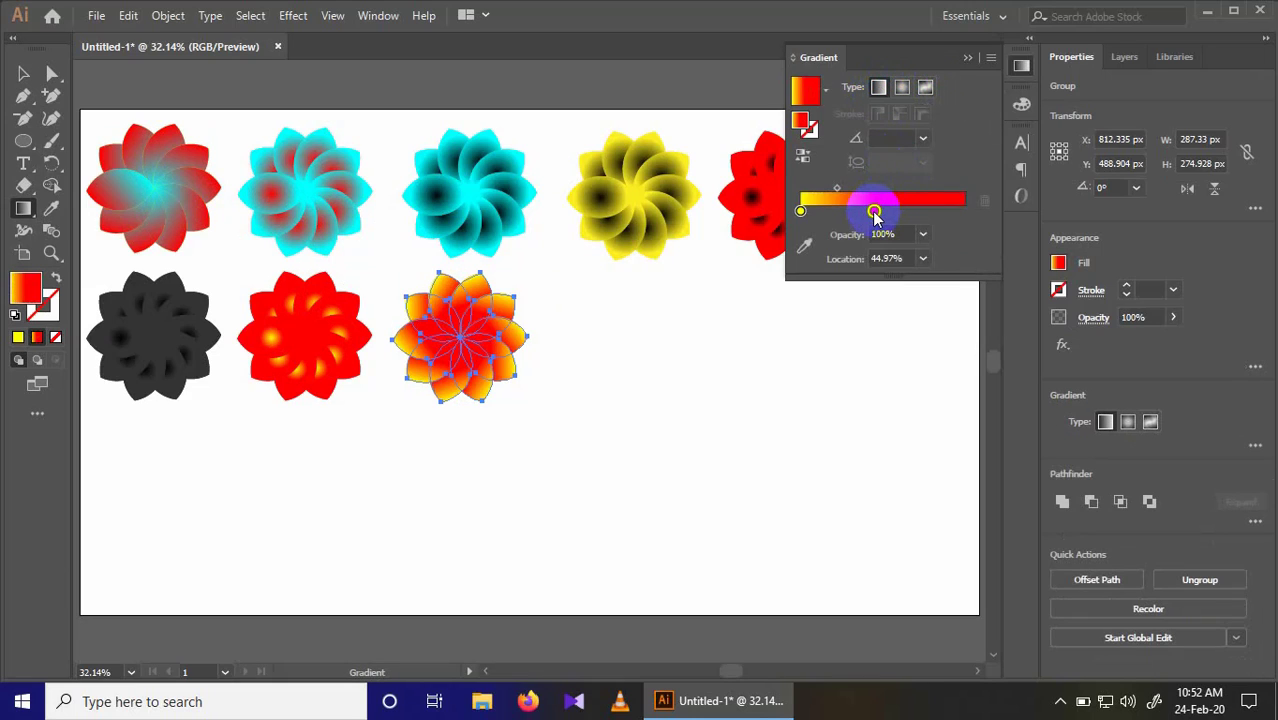
# Step: Change the end stop of the third second-row flower's linear gradient to dark blue and collapse the gradient settings
pyautogui.doubleClick(874, 212)
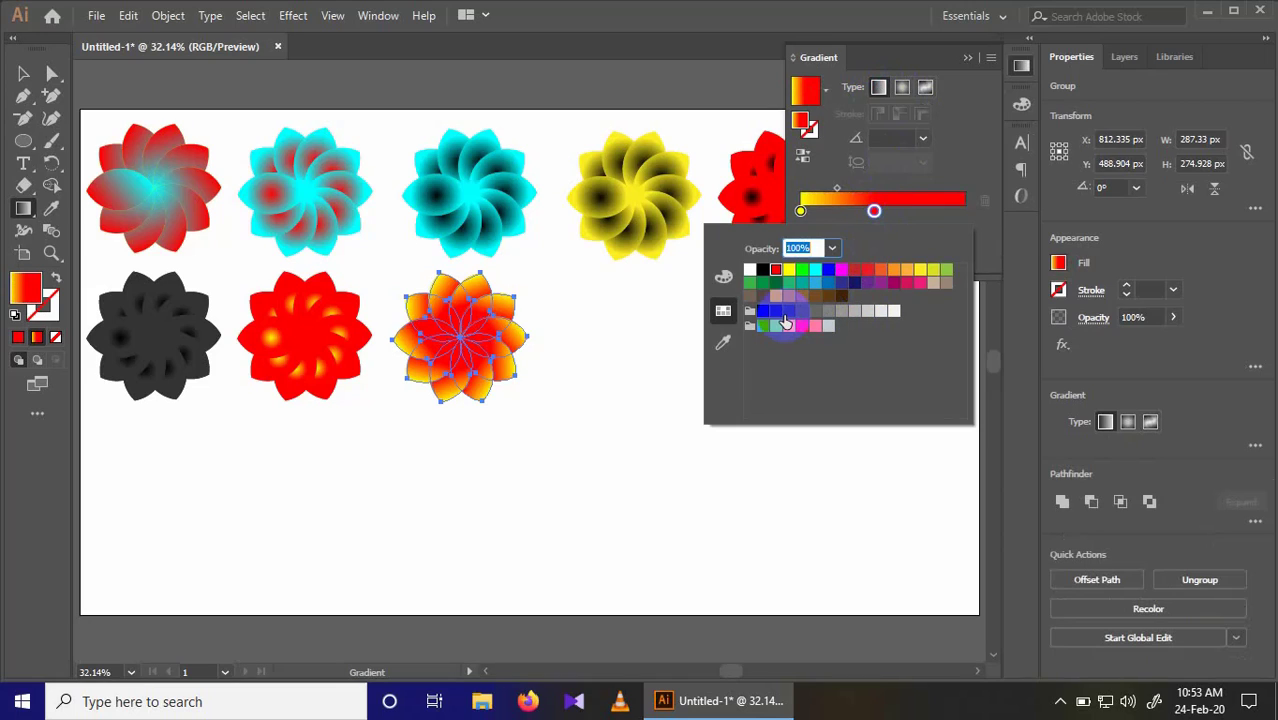
pyautogui.click(788, 285)
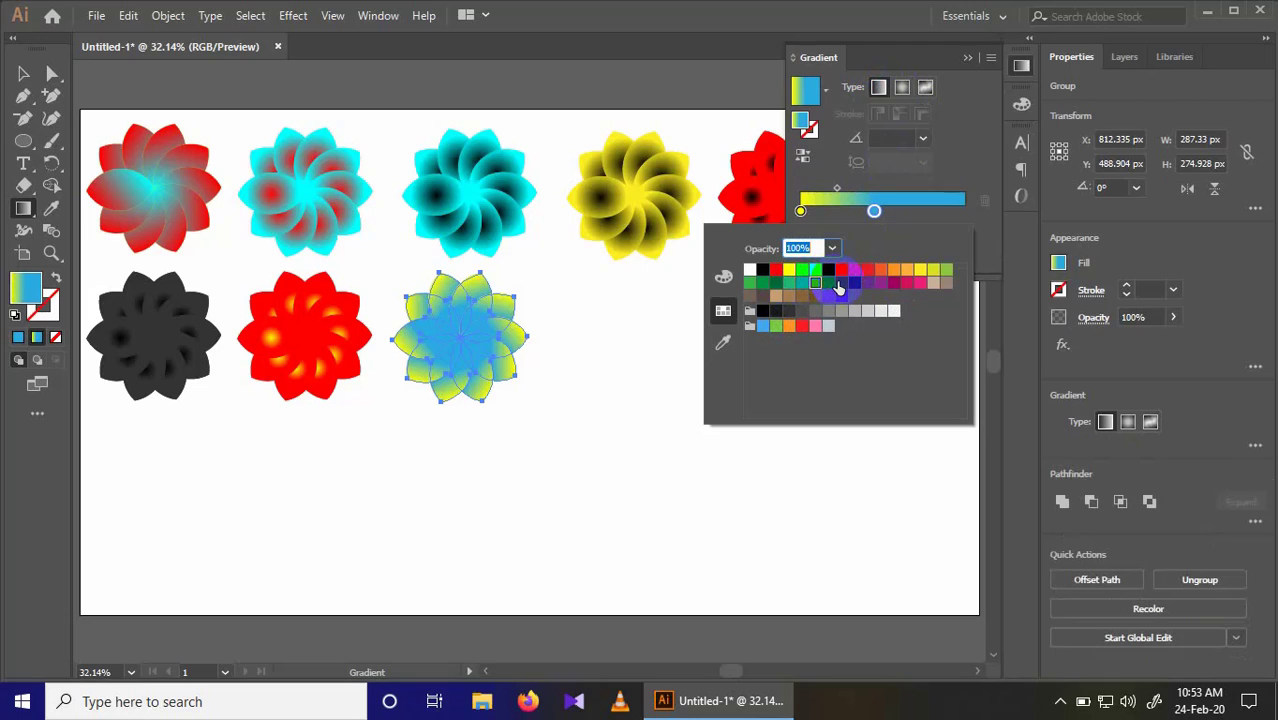
pyautogui.click(838, 287)
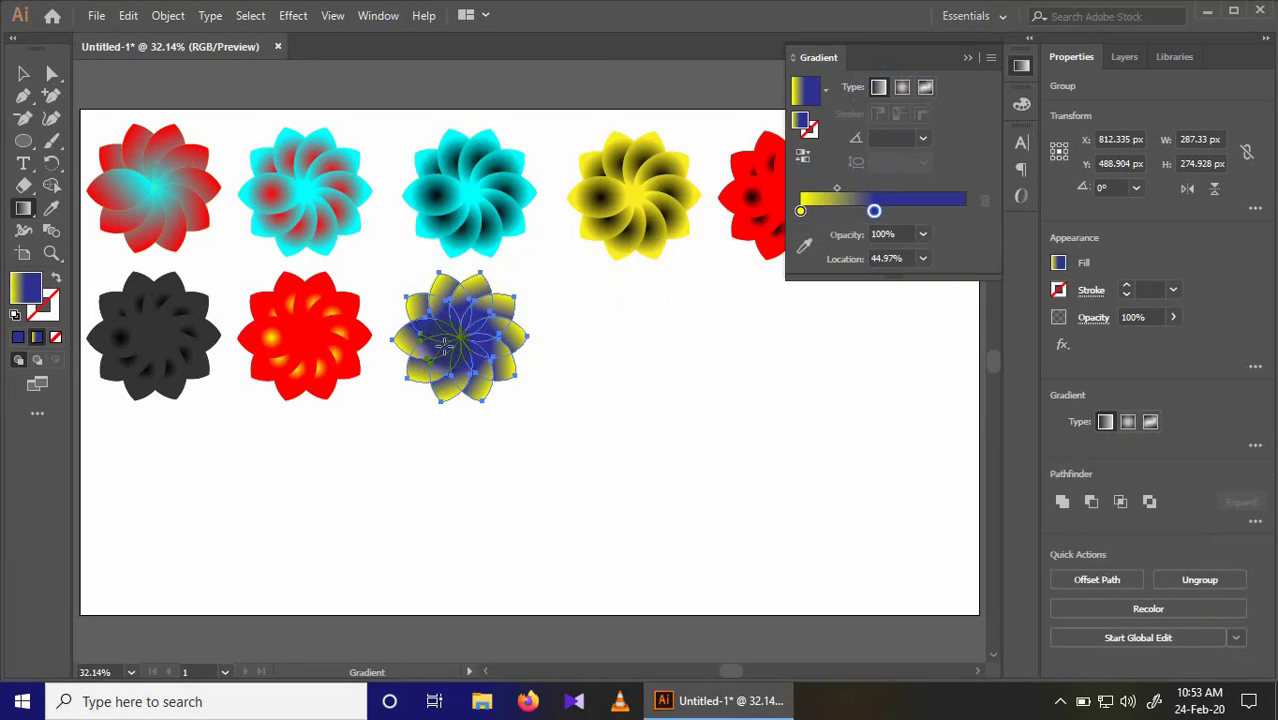
pyautogui.click(975, 59)
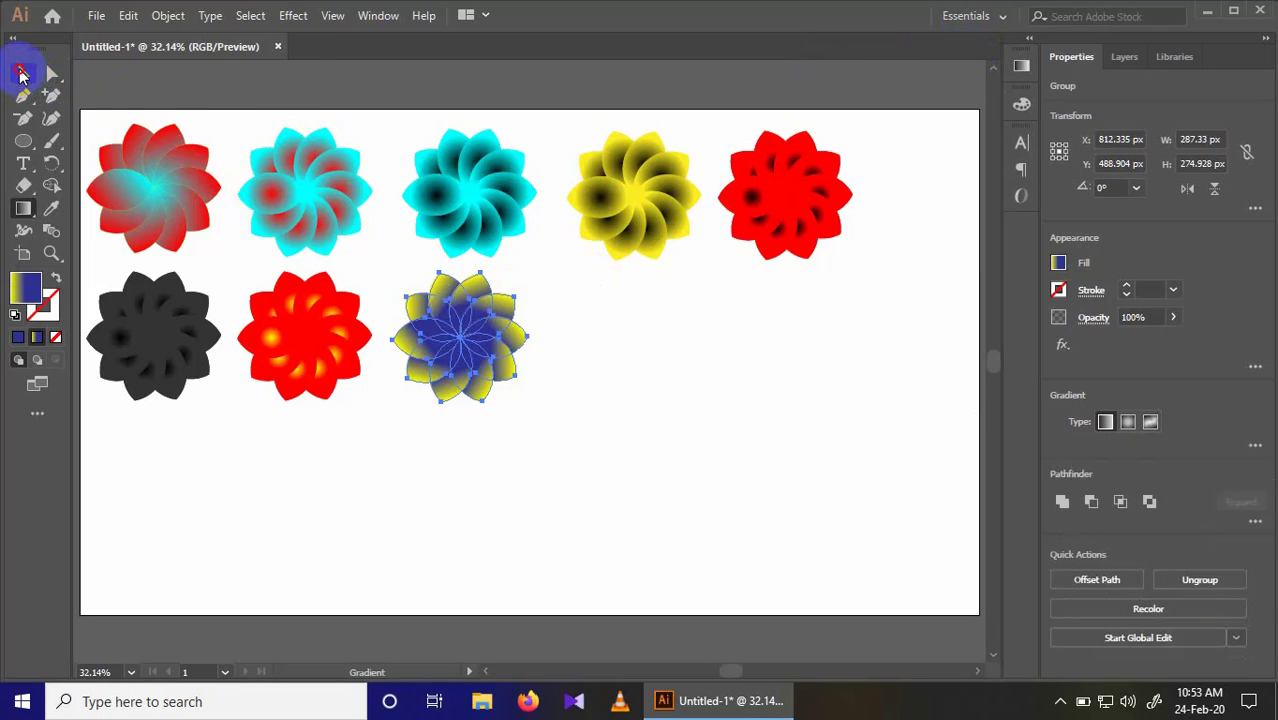
# Step: Copy the first flower to about X 1208 px, Y 497 px, and apply the linear yellow-to-blue gradient with its end stop at about 97%
pyautogui.click(23, 75)
pyautogui.moveTo(155, 178); pyautogui.dragTo(645, 335)
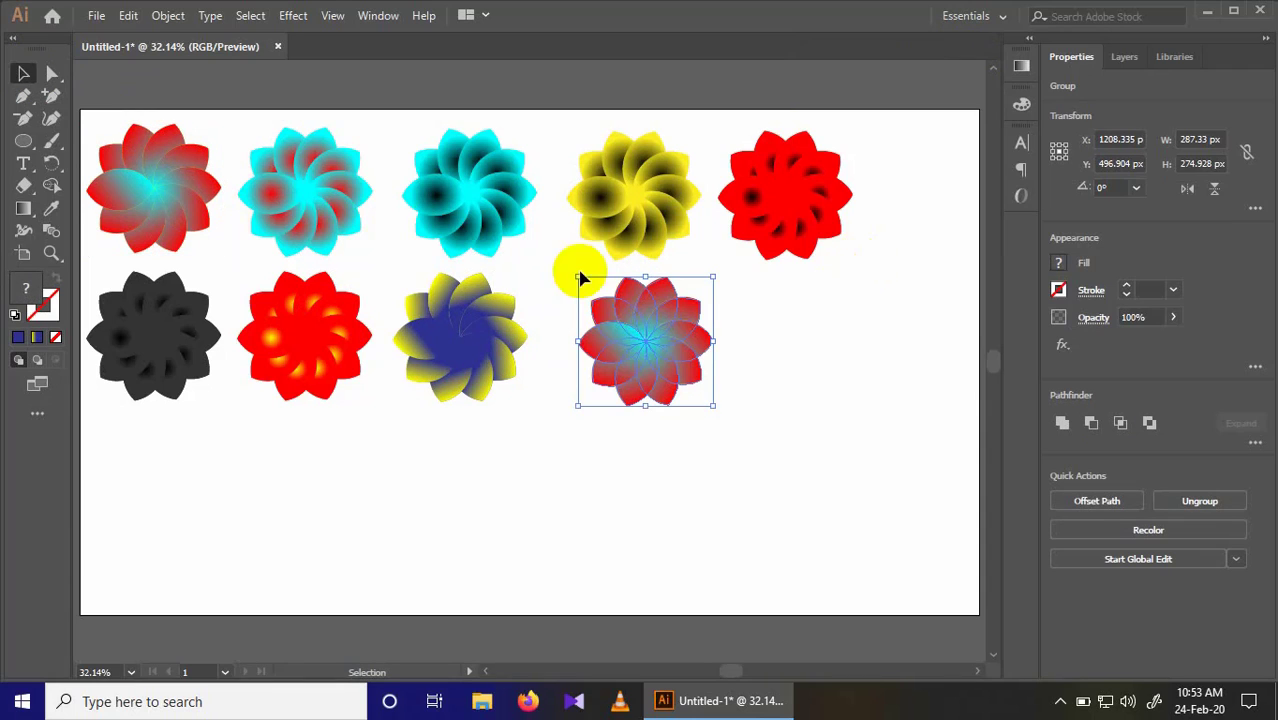
pyautogui.click(1021, 65)
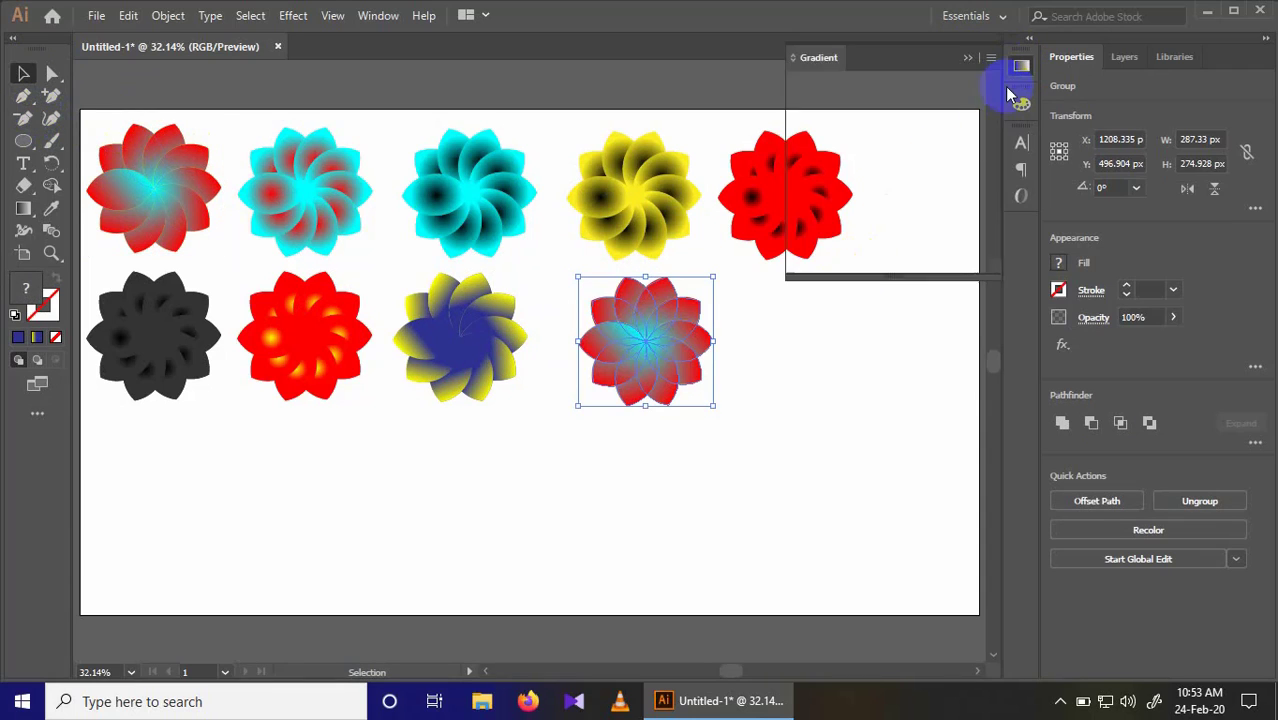
pyautogui.click(959, 203)
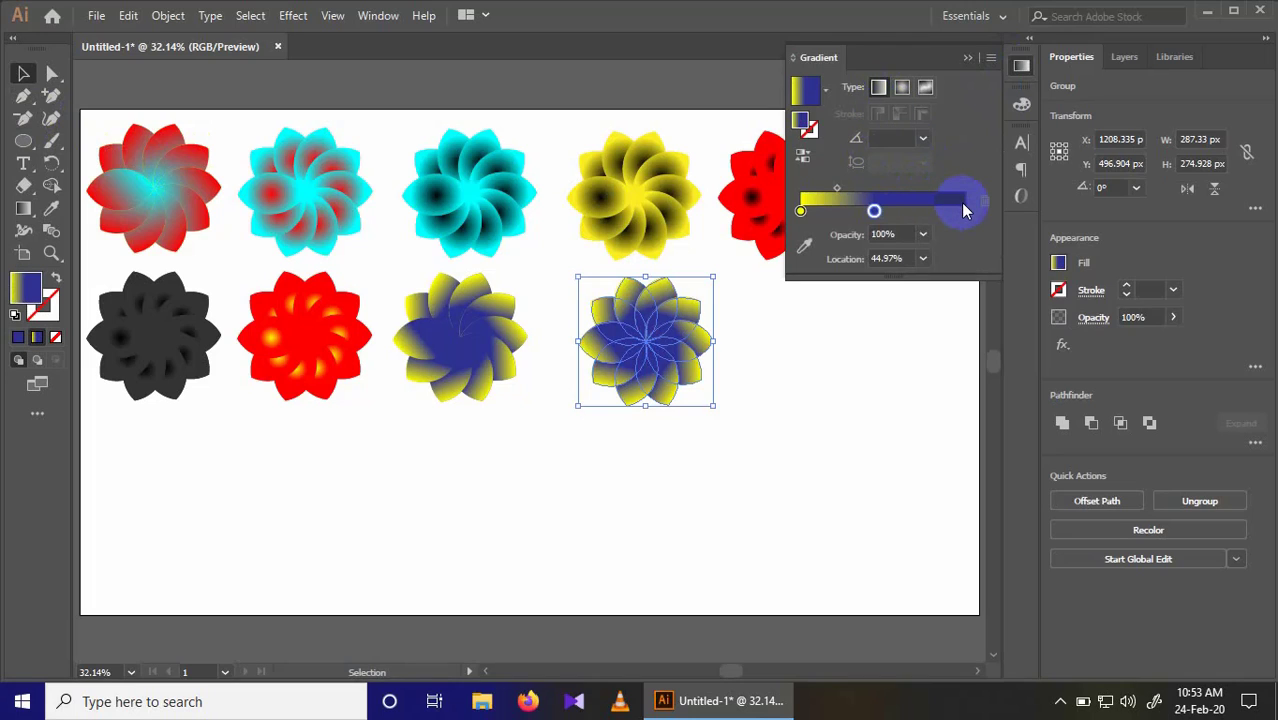
pyautogui.click(959, 210)
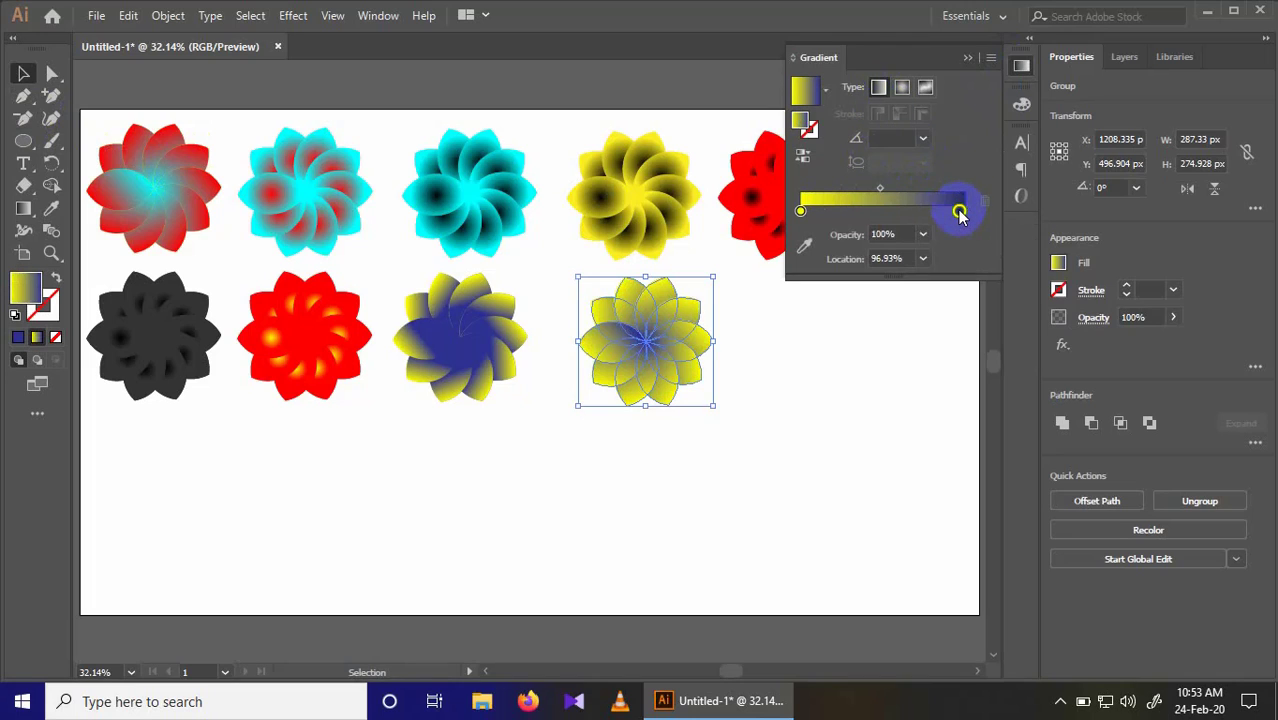
# Step: Recolour the end stop of the fourth second-row flower's gradient to red
pyautogui.doubleClick(958, 210)
pyautogui.click(944, 272)
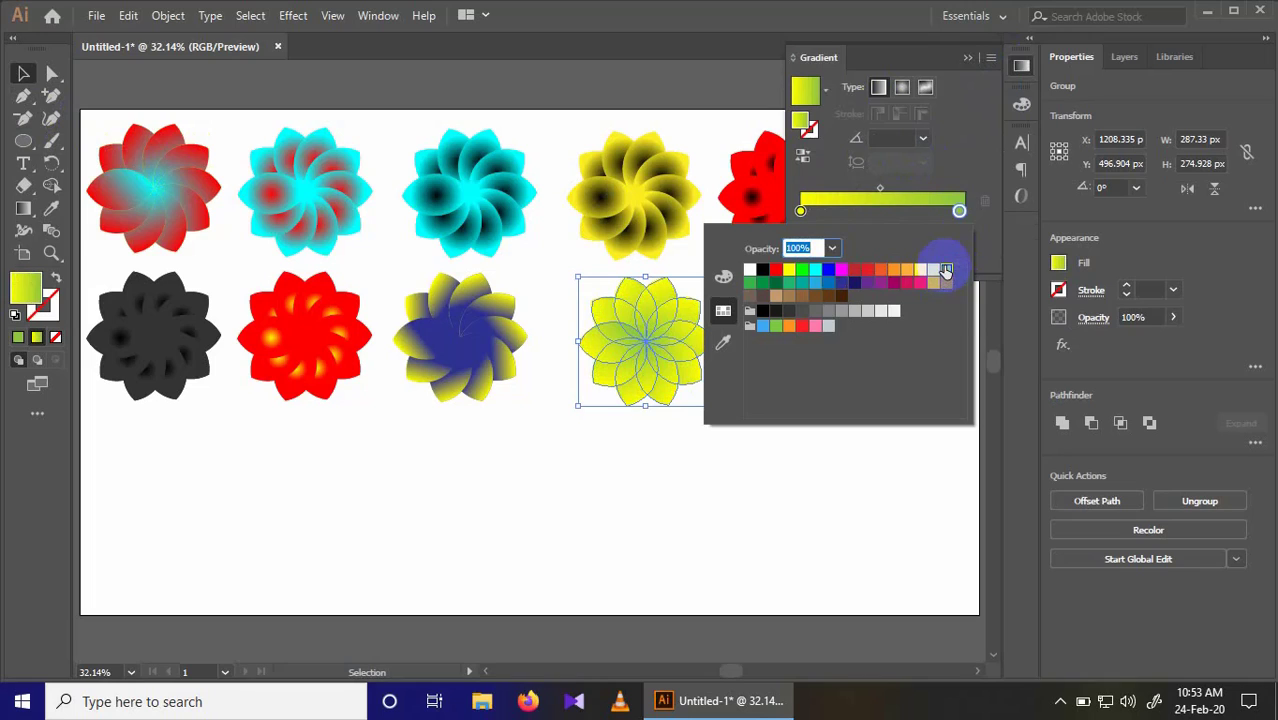
pyautogui.click(866, 271)
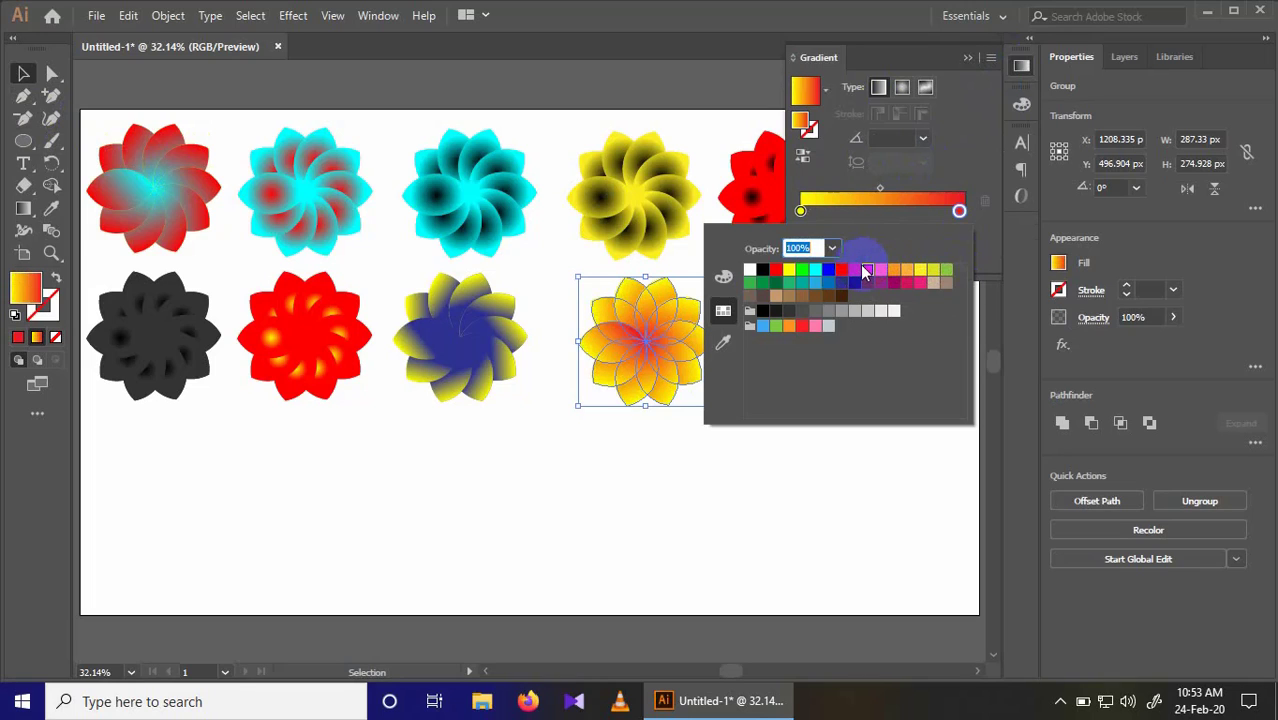
pyautogui.click(733, 446)
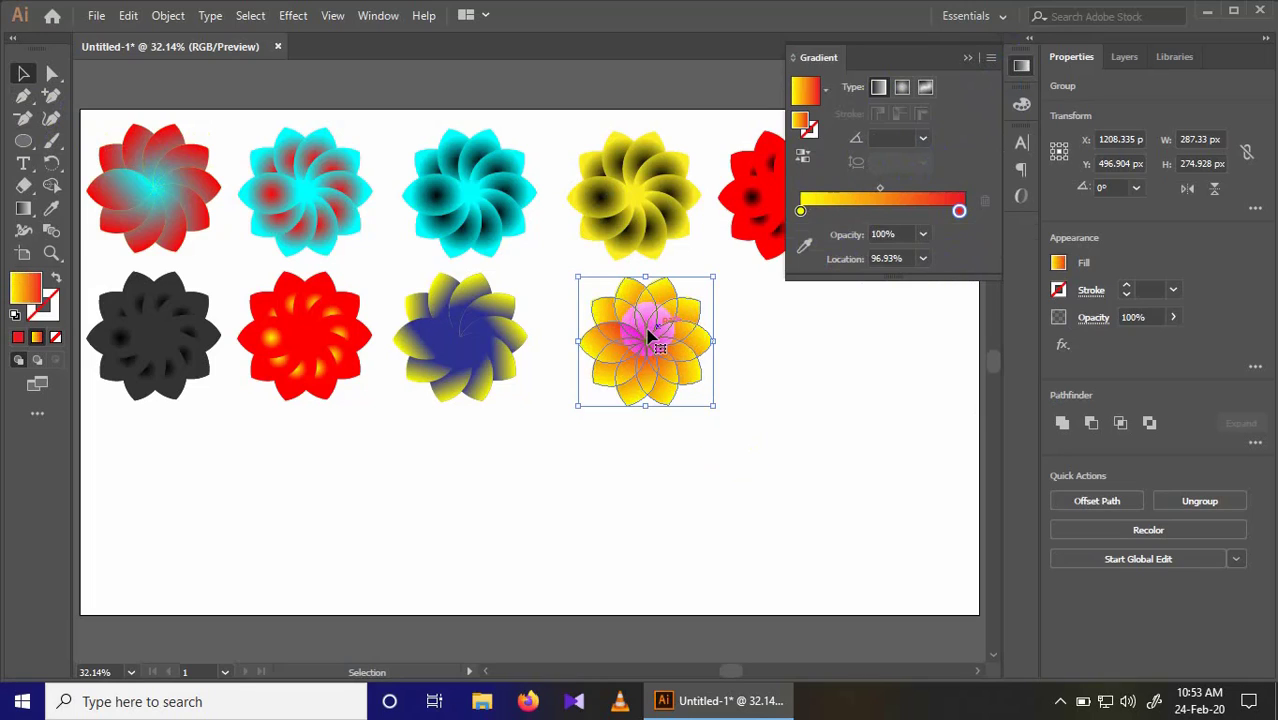
# Step: Copy the fourth second-row flower to about X 1610 px, Y 494 px at the end of the row
pyautogui.moveTo(706, 333); pyautogui.dragTo(835, 330)
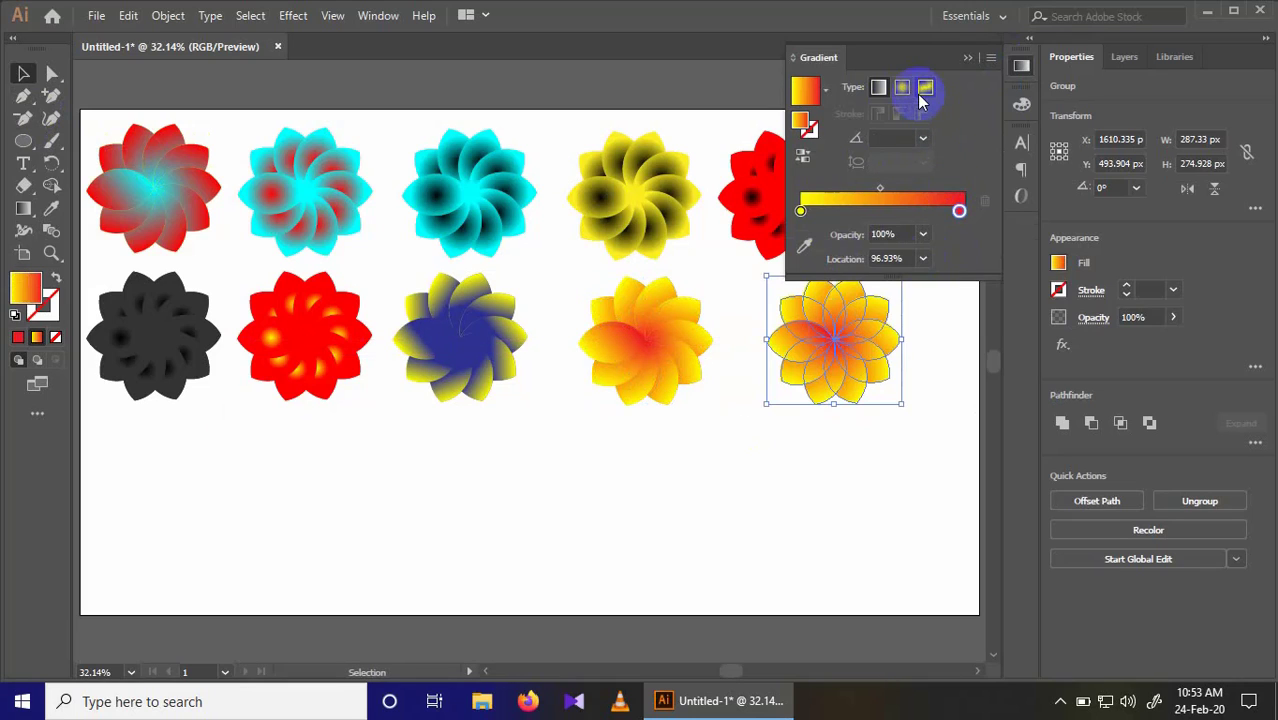
pyautogui.click(876, 209)
pyautogui.hotkey('ctrl', 'z')
pyautogui.click(881, 189)
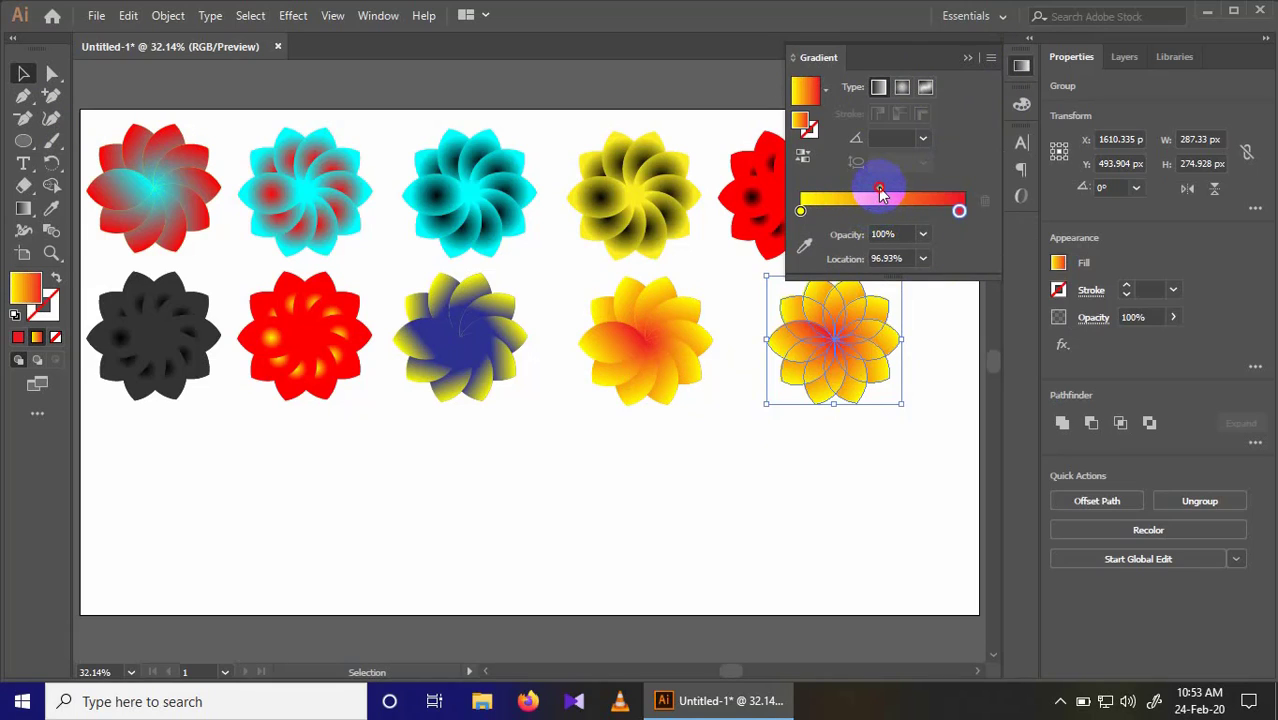
# Step: Change the start stop of the fifth second-row flower's linear gradient to black and deselect the flower
pyautogui.click(800, 211)
pyautogui.doubleClick(800, 211)
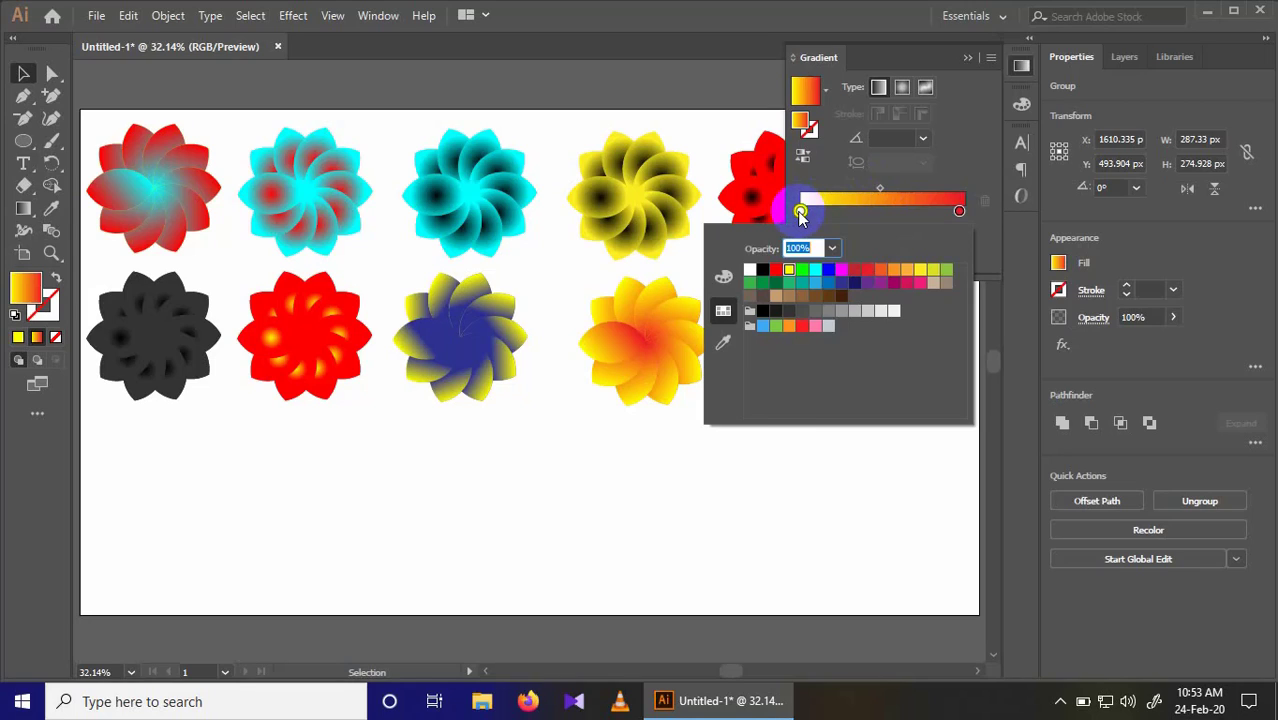
pyautogui.press('Escape')
pyautogui.doubleClick(800, 212)
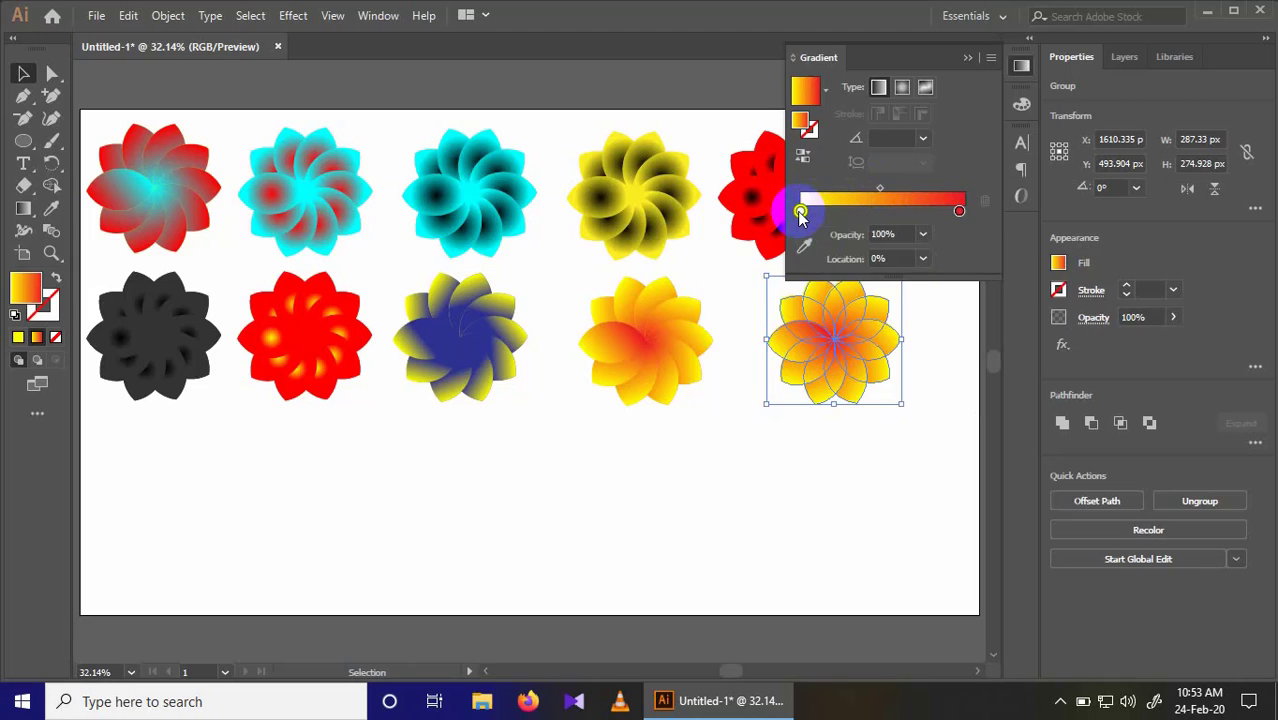
pyautogui.doubleClick(800, 212)
pyautogui.click(764, 270)
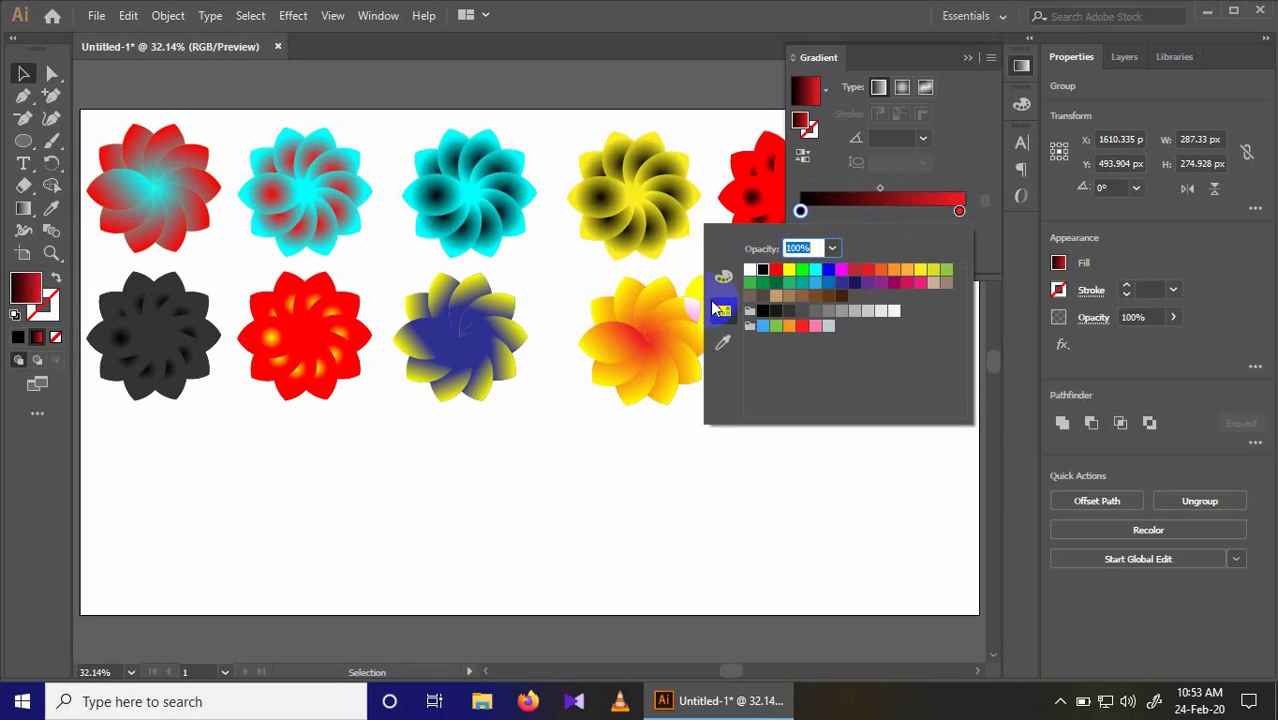
pyautogui.click(962, 61)
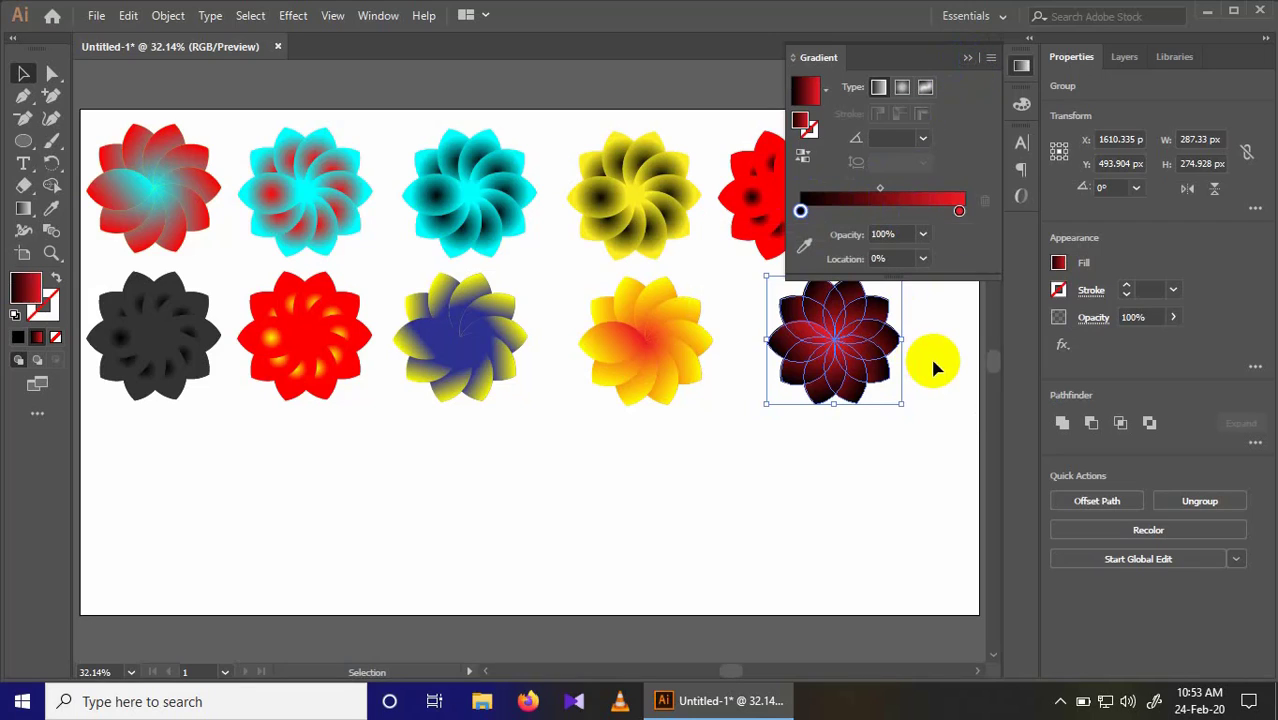
pyautogui.click(946, 300)
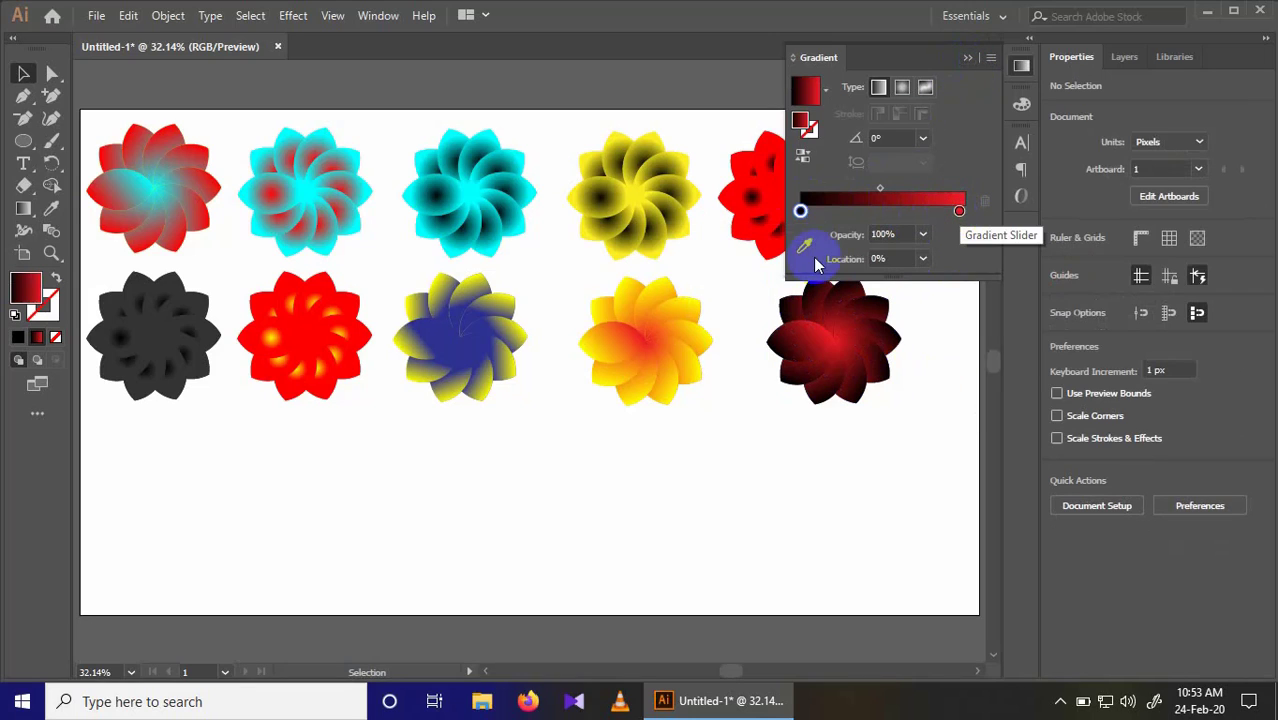
# Step: Copy the first flower to about X 160 px, Y 841 px and give it a radial black-to-yellow-green gradient with the black stop at about 43%
pyautogui.moveTo(156, 194); pyautogui.dragTo(157, 509)
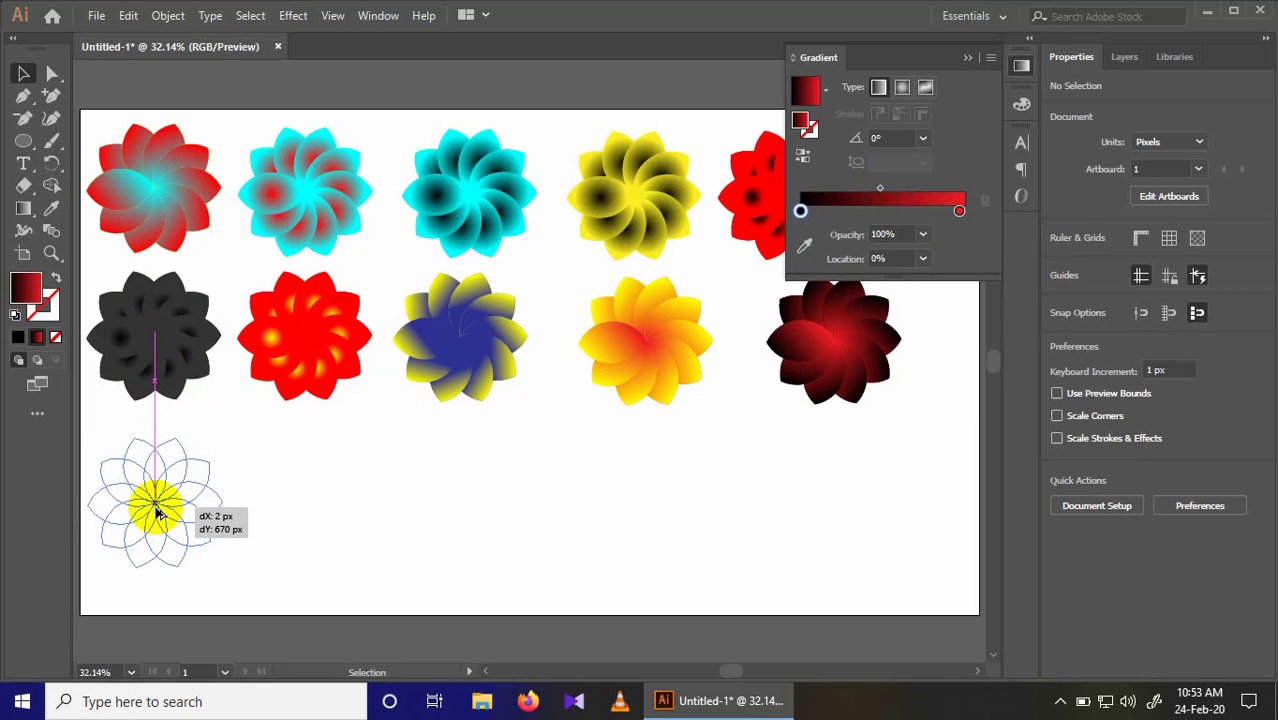
pyautogui.click(903, 88)
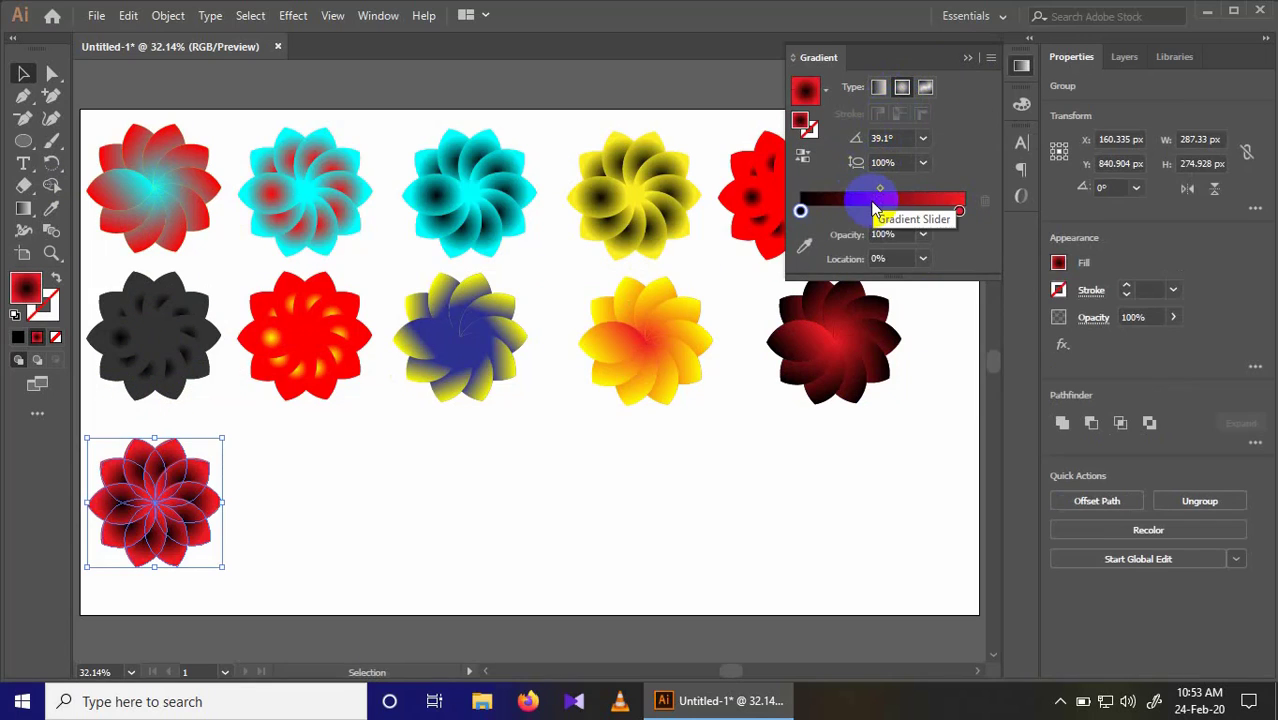
pyautogui.moveTo(800, 211); pyautogui.dragTo(872, 211)
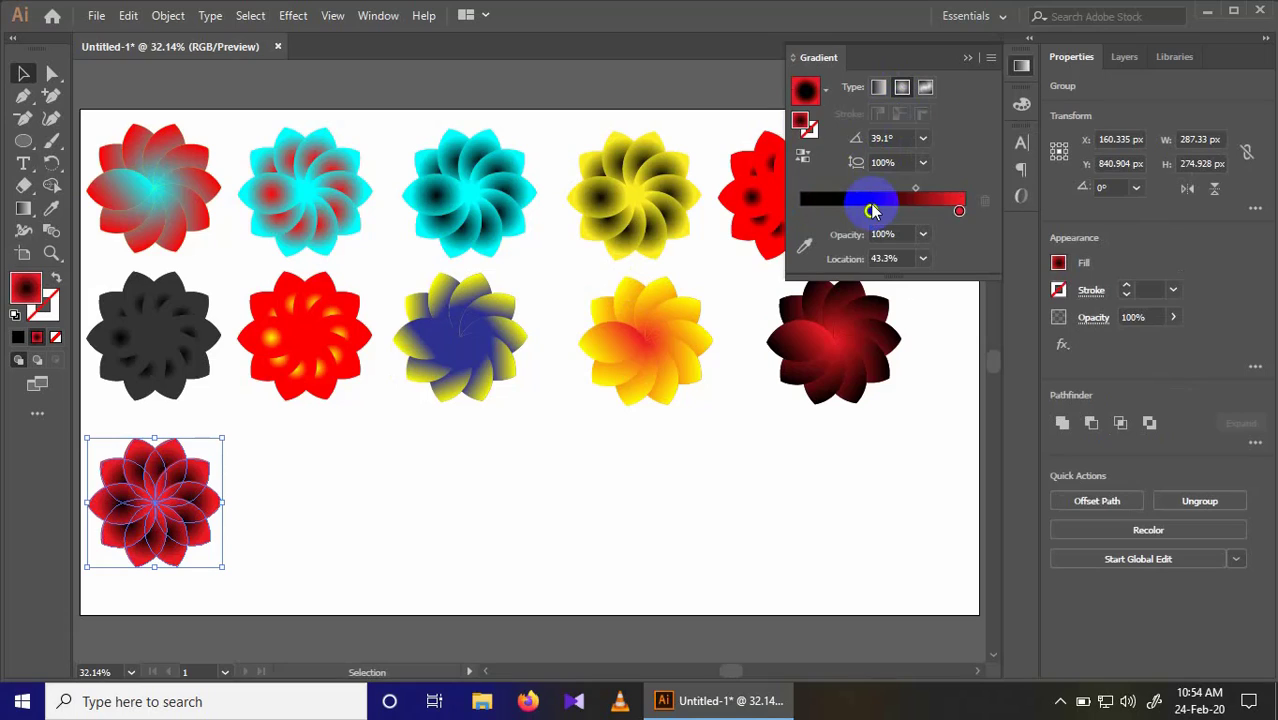
pyautogui.doubleClick(960, 212)
pyautogui.click(931, 270)
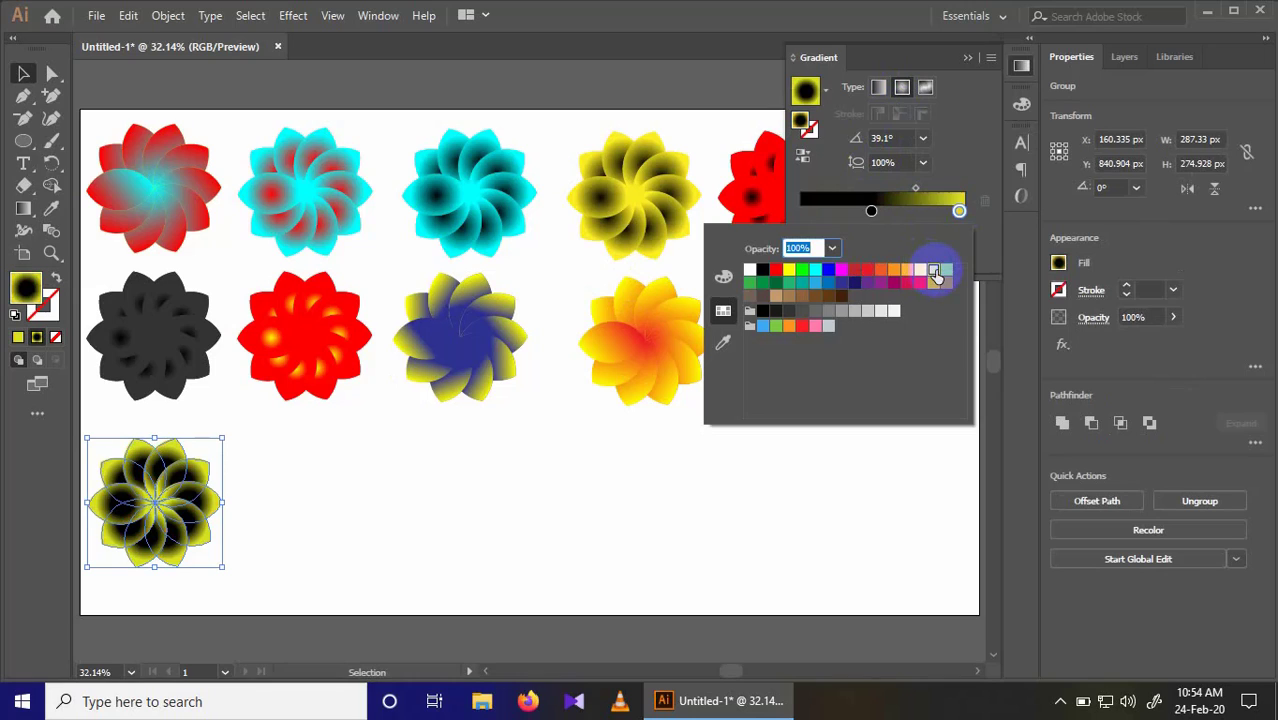
# Step: Copy the first flower to about X 479 px, Y 841 px in the third row and give it a radial red-to-yellow-green gradient
pyautogui.click(149, 187)
pyautogui.moveTo(149, 187); pyautogui.dragTo(300, 500)
pyautogui.click(856, 199)
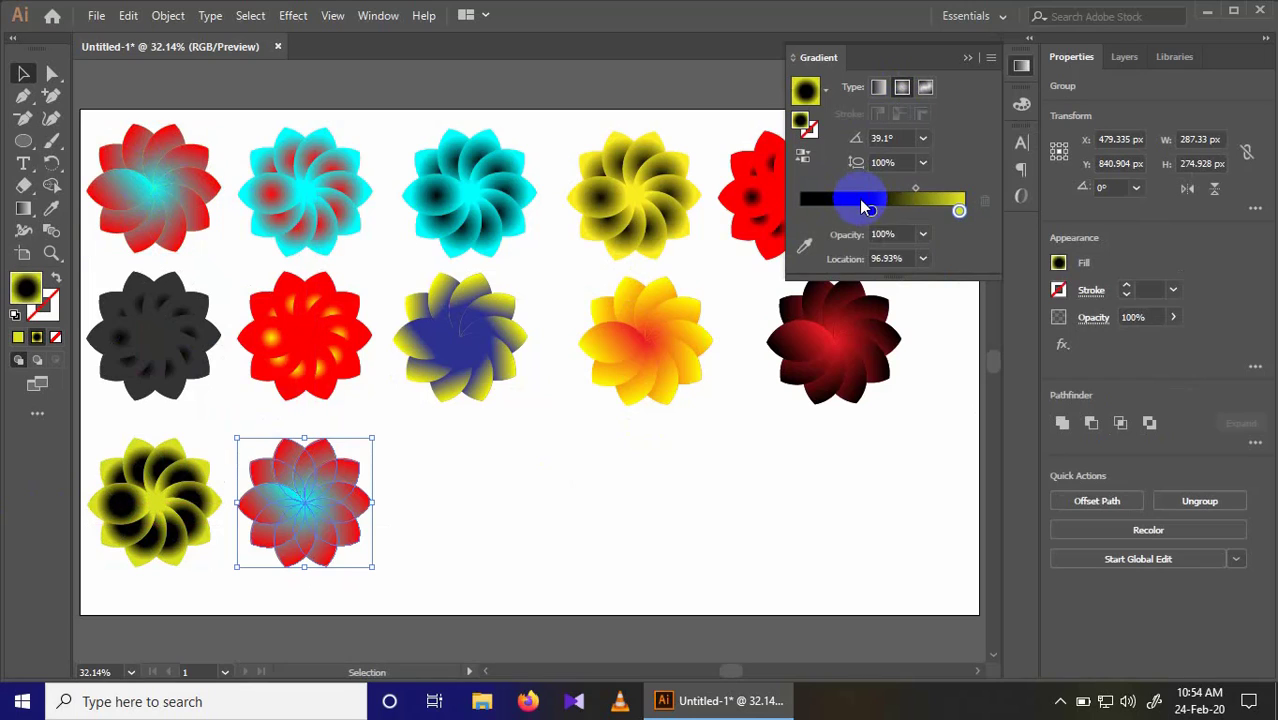
pyautogui.click(871, 211)
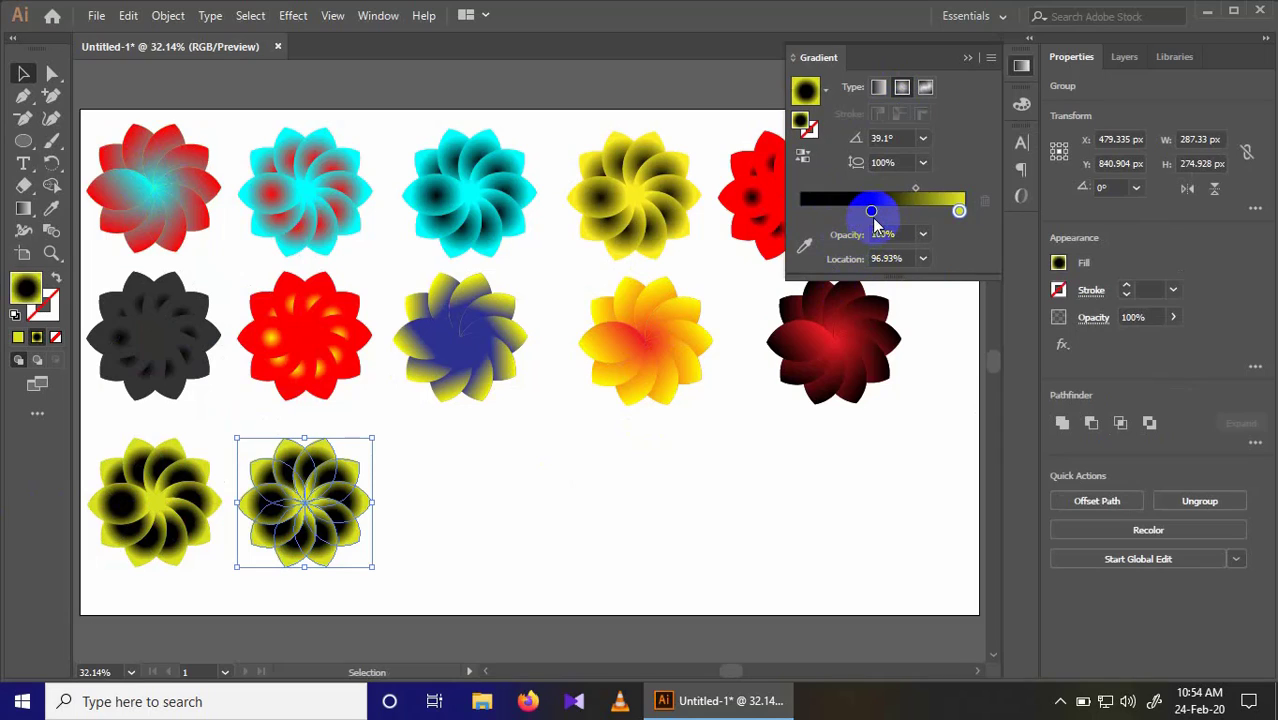
pyautogui.doubleClick(871, 211)
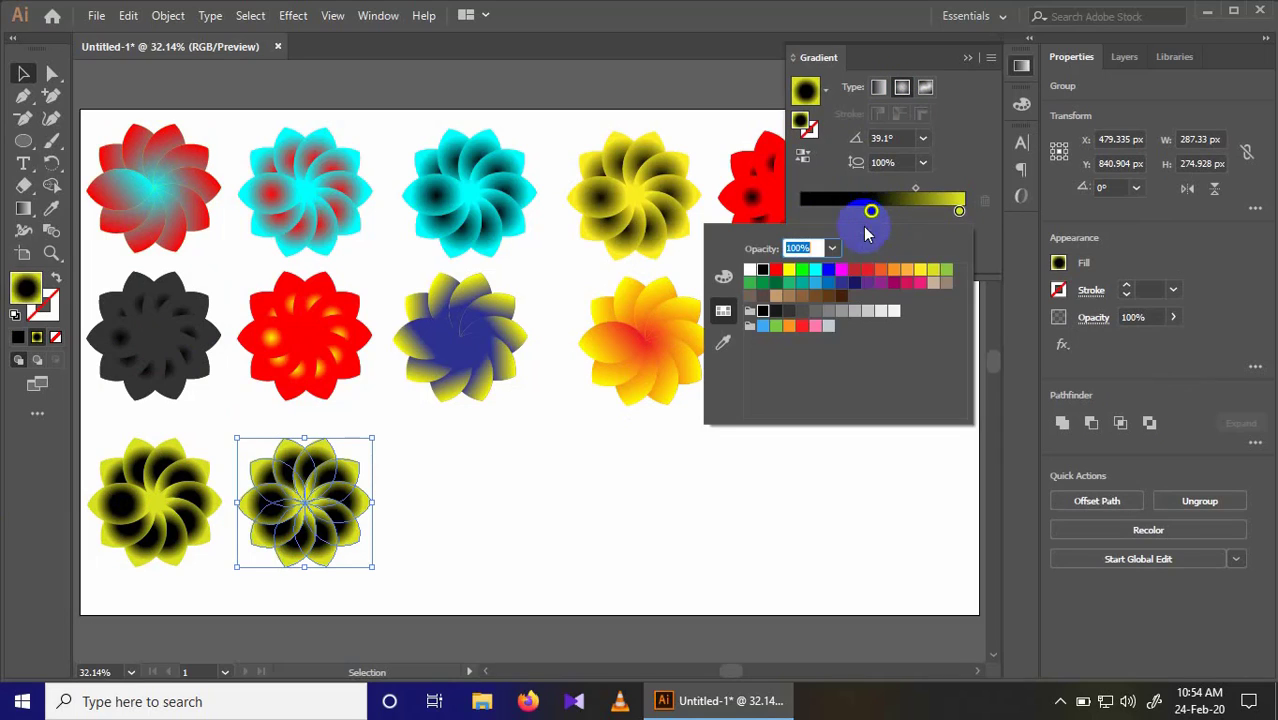
pyautogui.click(806, 331)
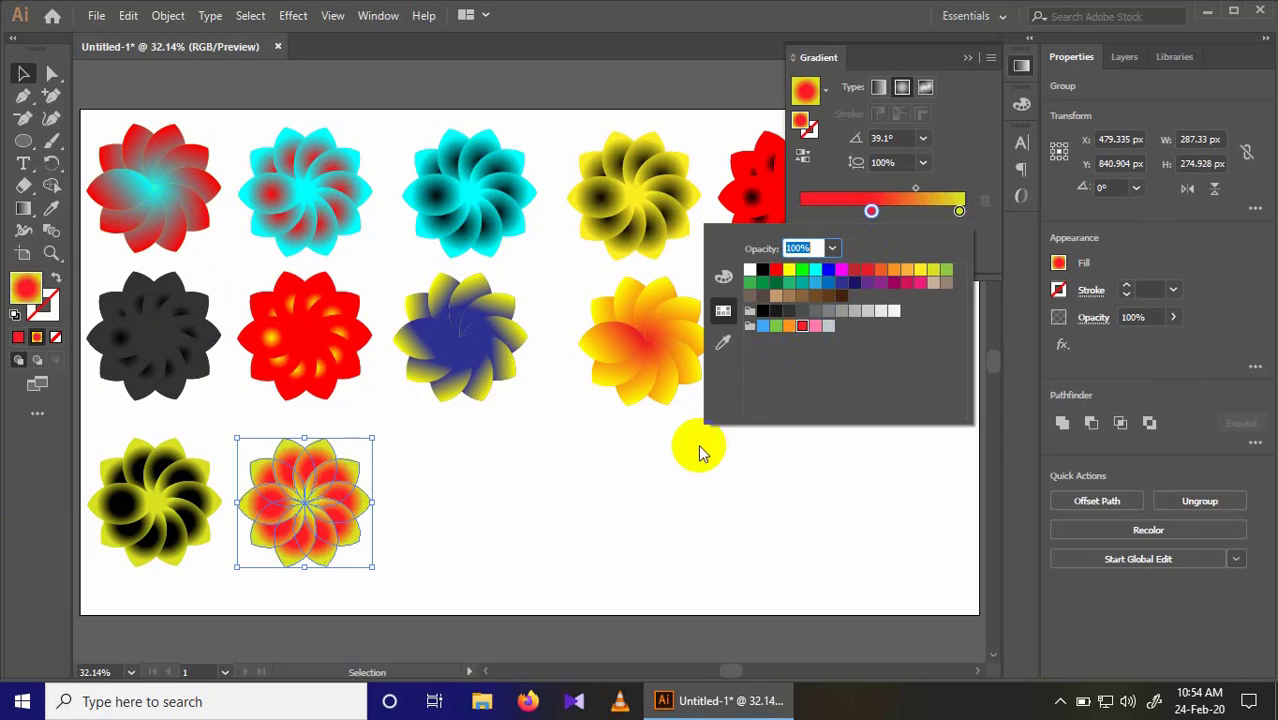
pyautogui.click(537, 485)
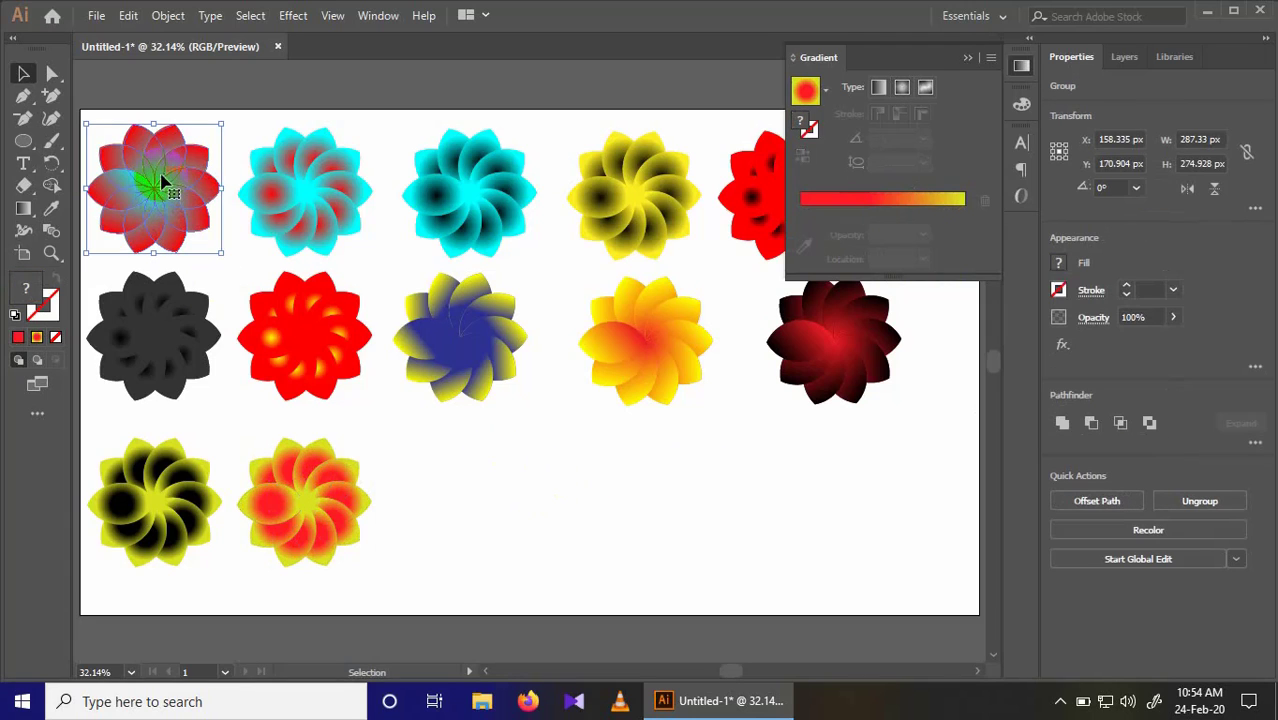
# Step: Copy the first flower to about X 812 px, Y 818 px and give it a radial gradient from RGB Cyan to yellow-green
pyautogui.moveTo(162, 181); pyautogui.dragTo(467, 487)
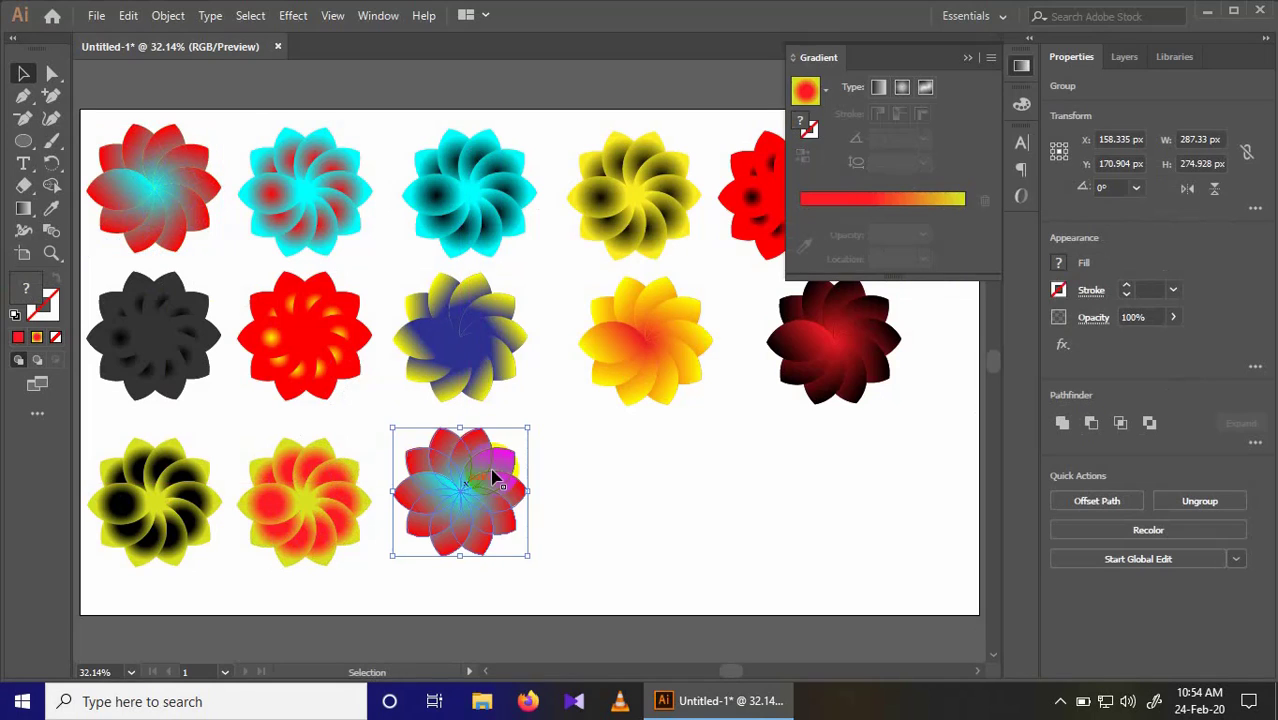
pyautogui.click(884, 204)
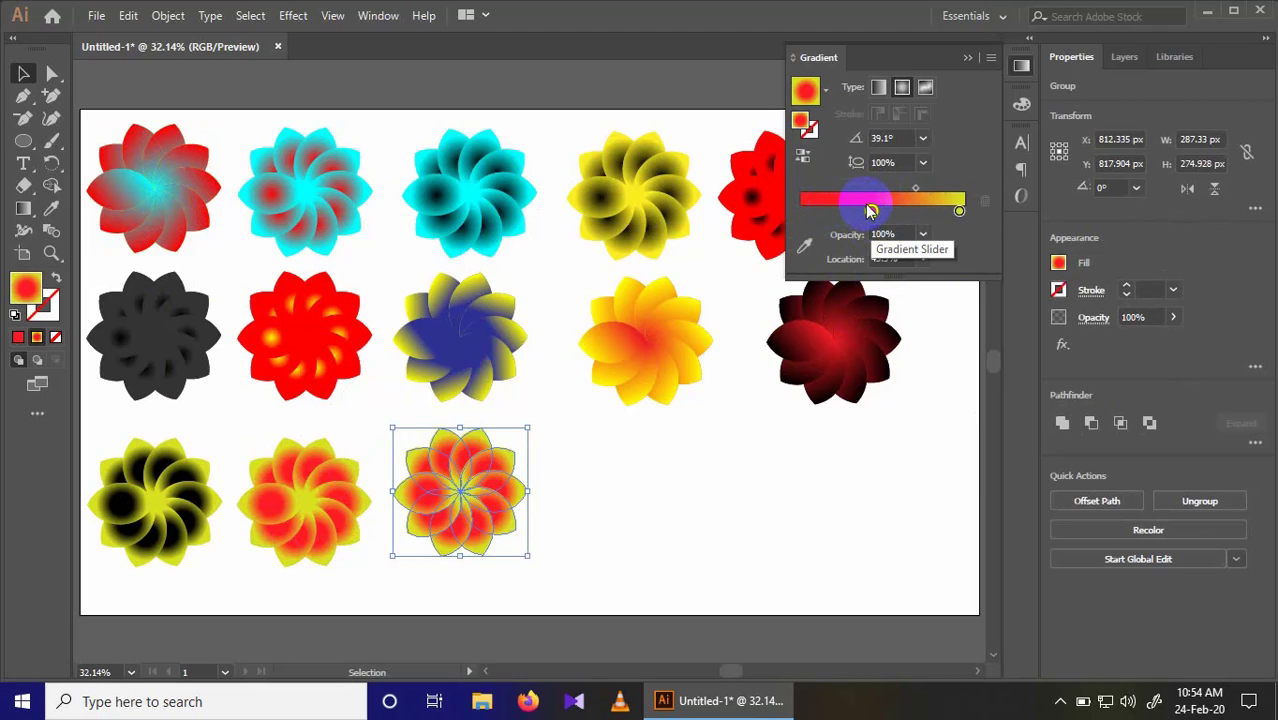
pyautogui.click(872, 211)
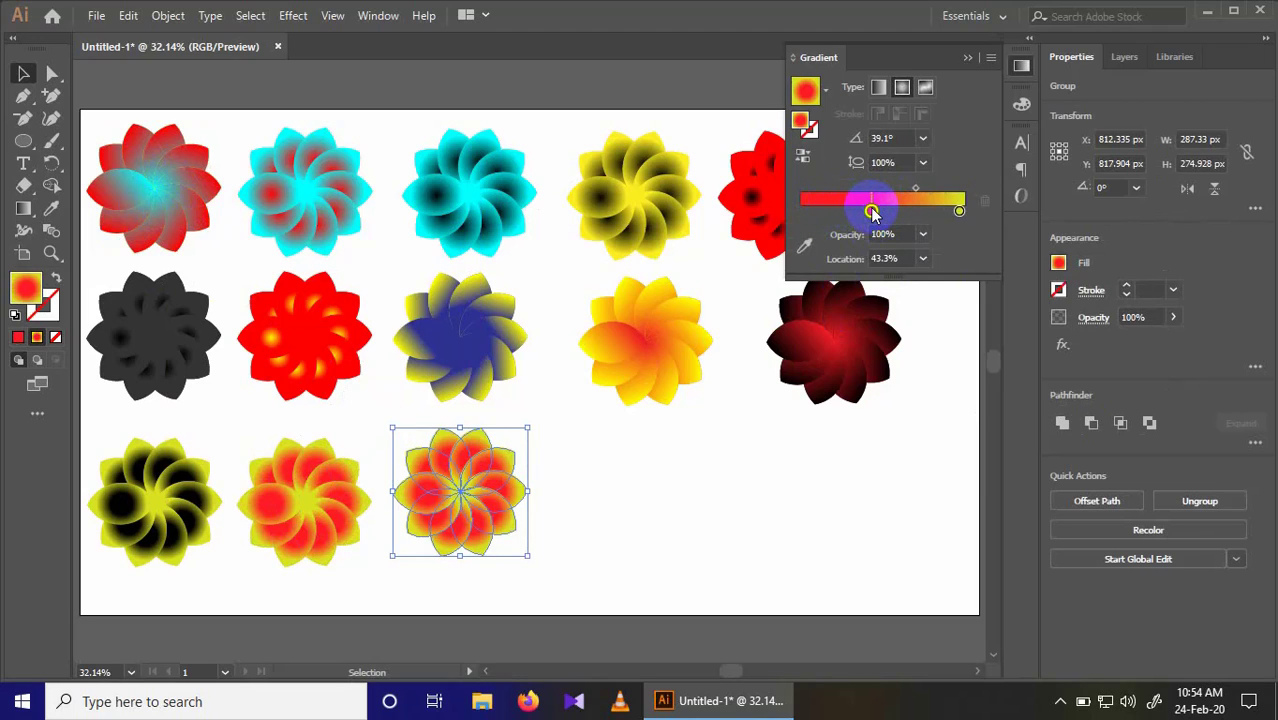
pyautogui.doubleClick(871, 211)
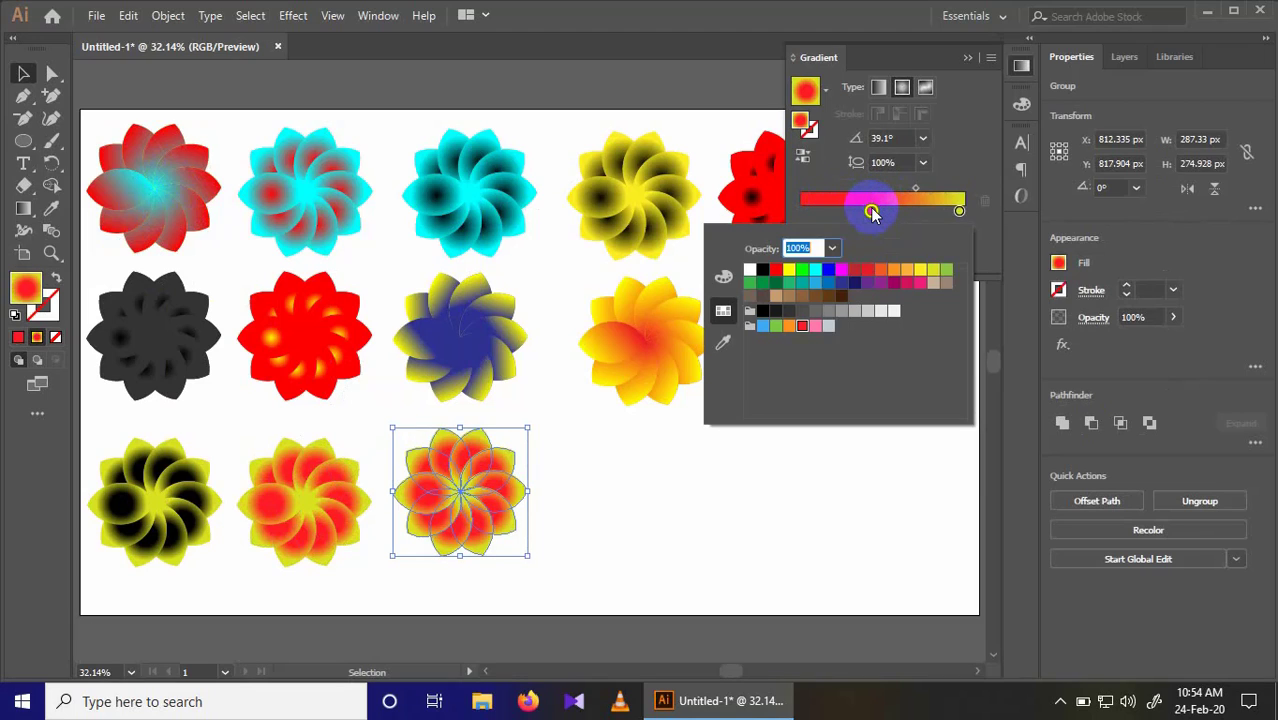
pyautogui.click(816, 270)
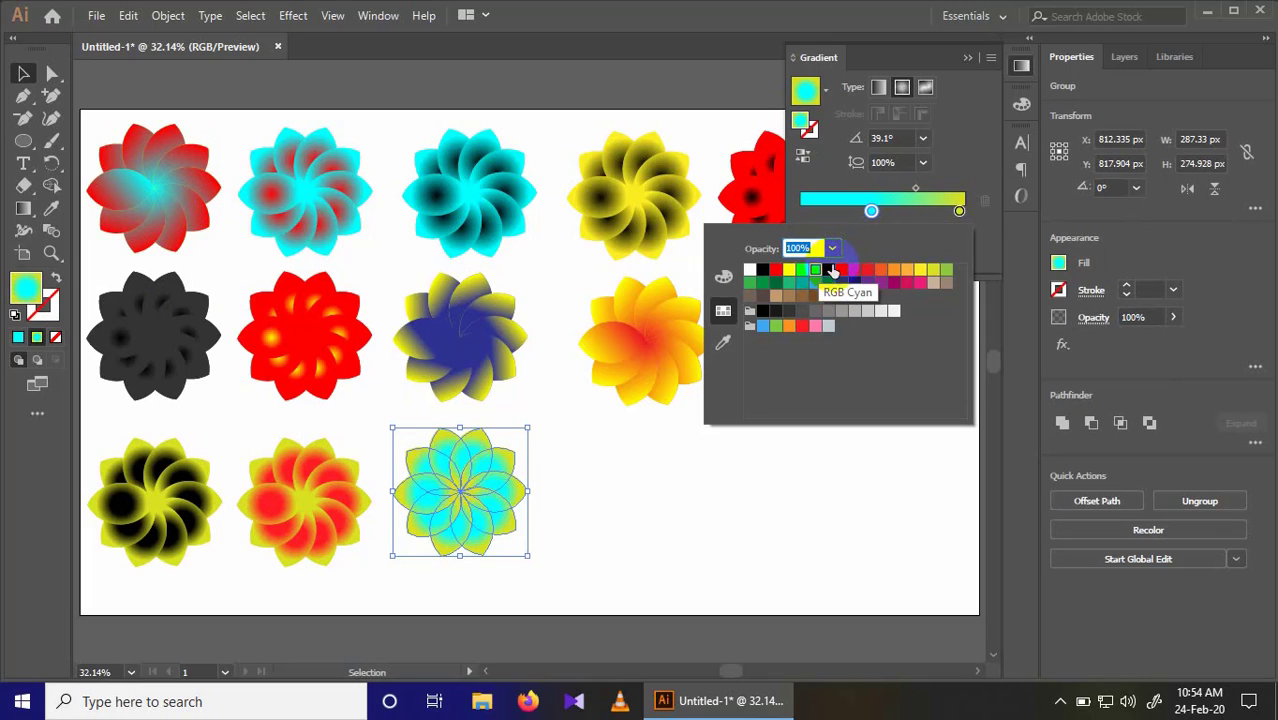
pyautogui.click(924, 446)
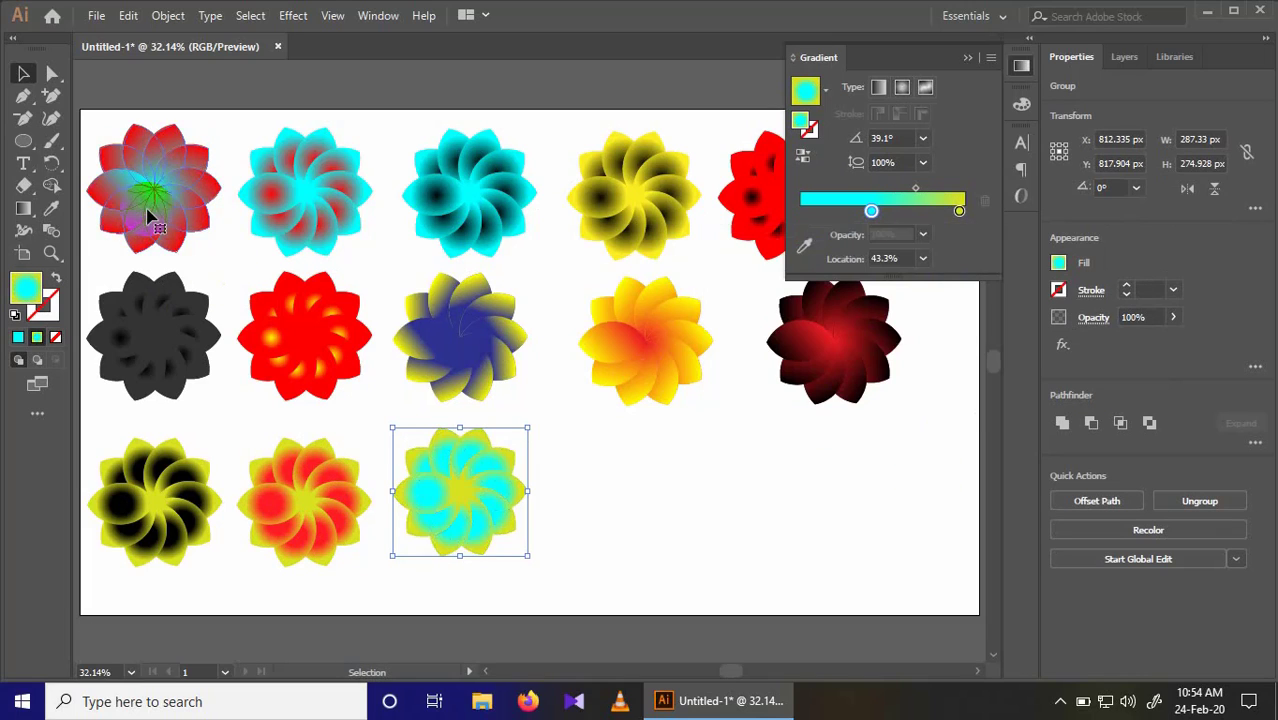
# Step: Copy the first flower to about X 1210 px, Y 821 px and give it a radial dark-magenta-to-yellow-green gradient
pyautogui.moveTo(150, 196); pyautogui.dragTo(660, 503)
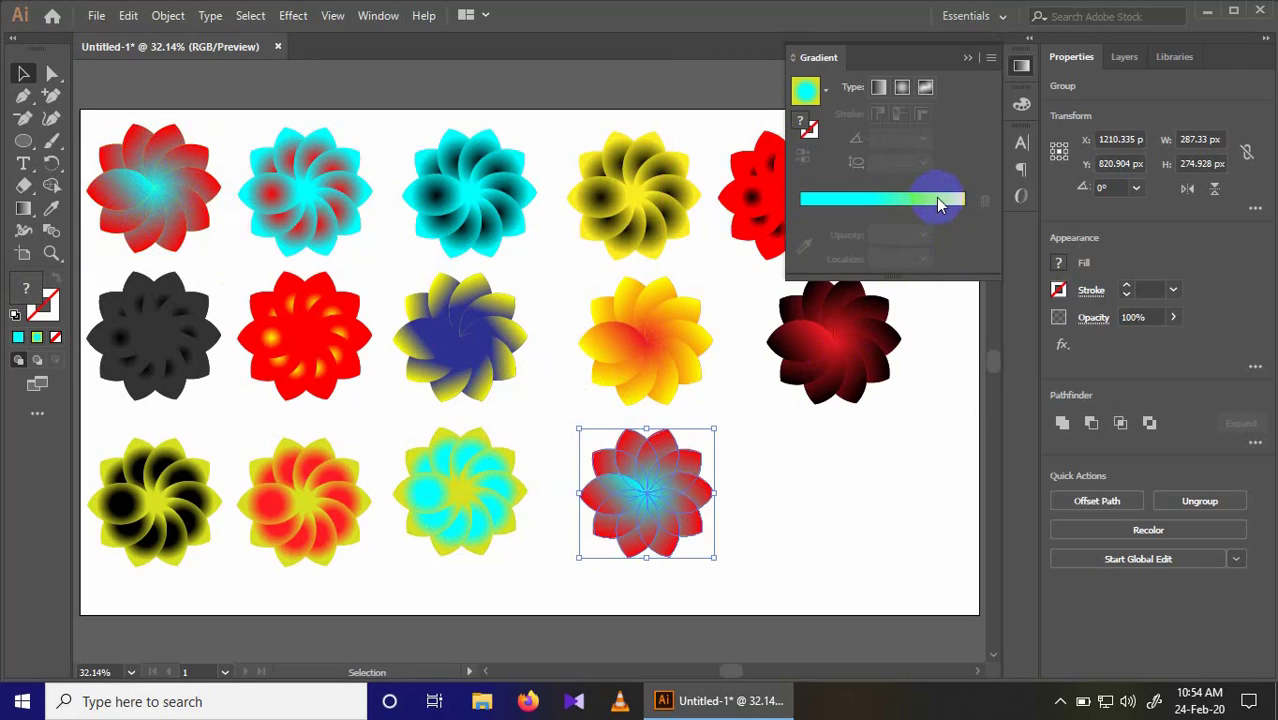
pyautogui.click(936, 197)
pyautogui.click(871, 212)
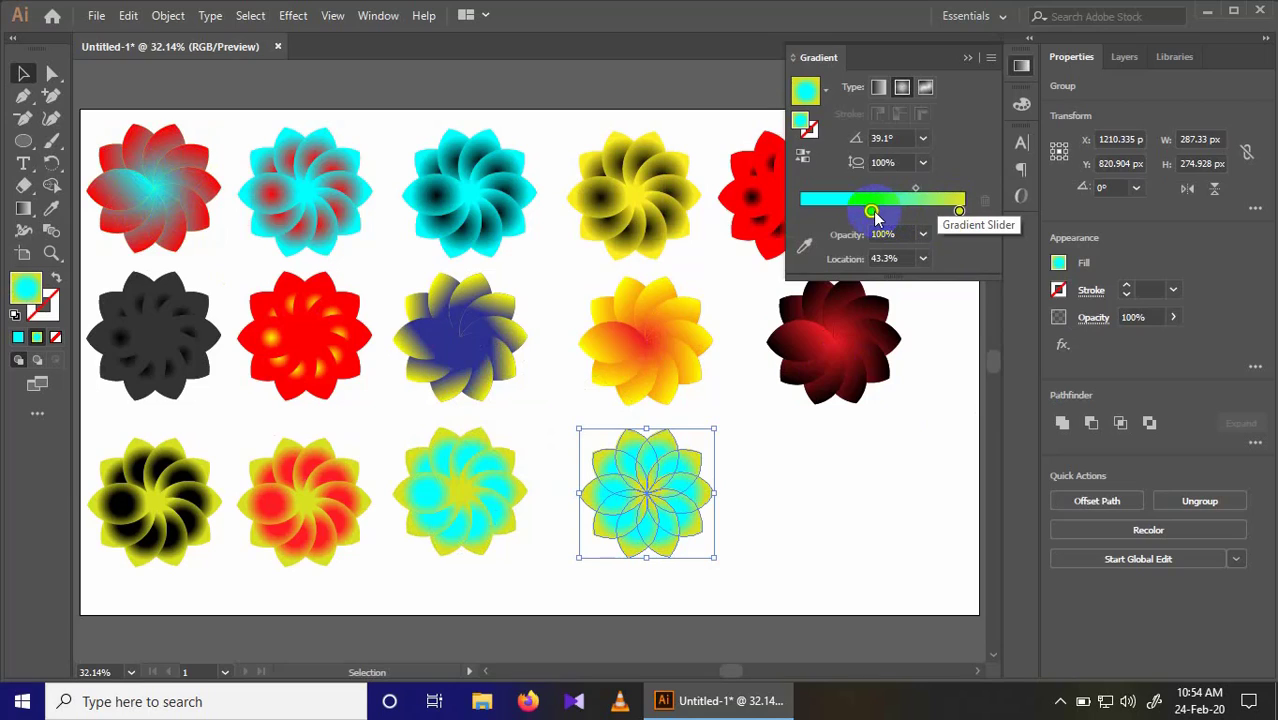
pyautogui.doubleClick(871, 212)
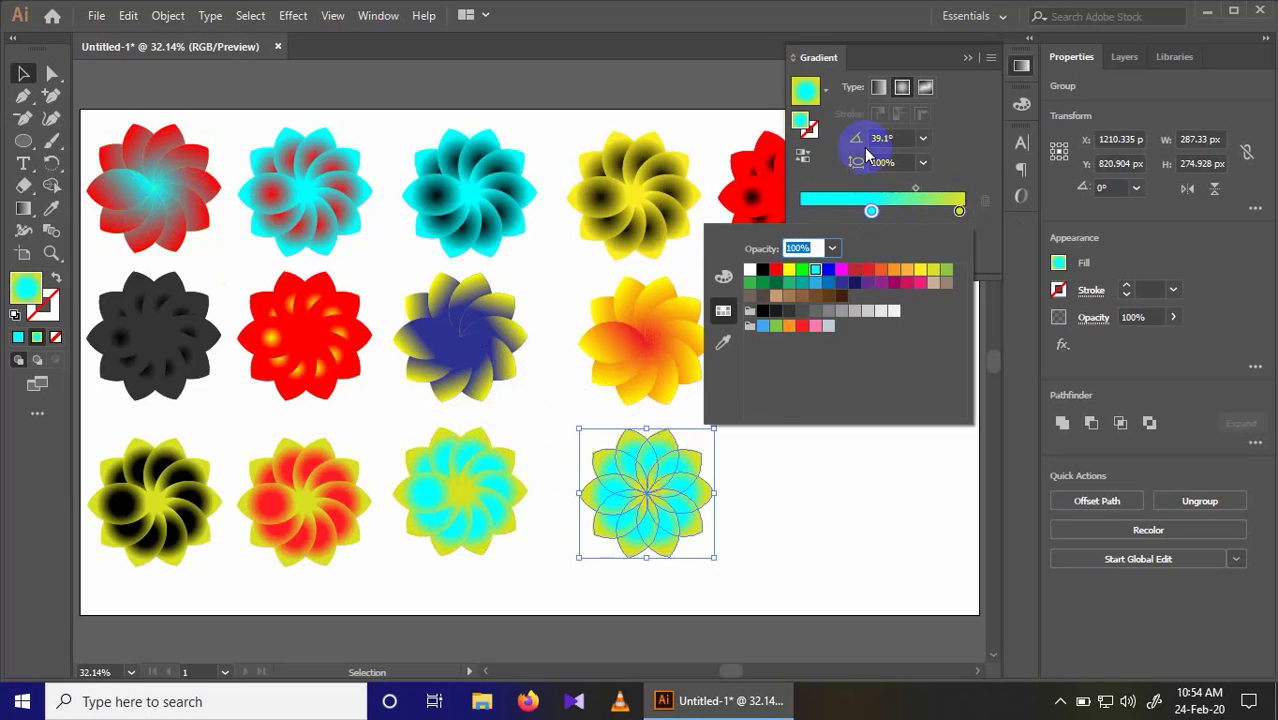
pyautogui.click(876, 86)
pyautogui.click(871, 211)
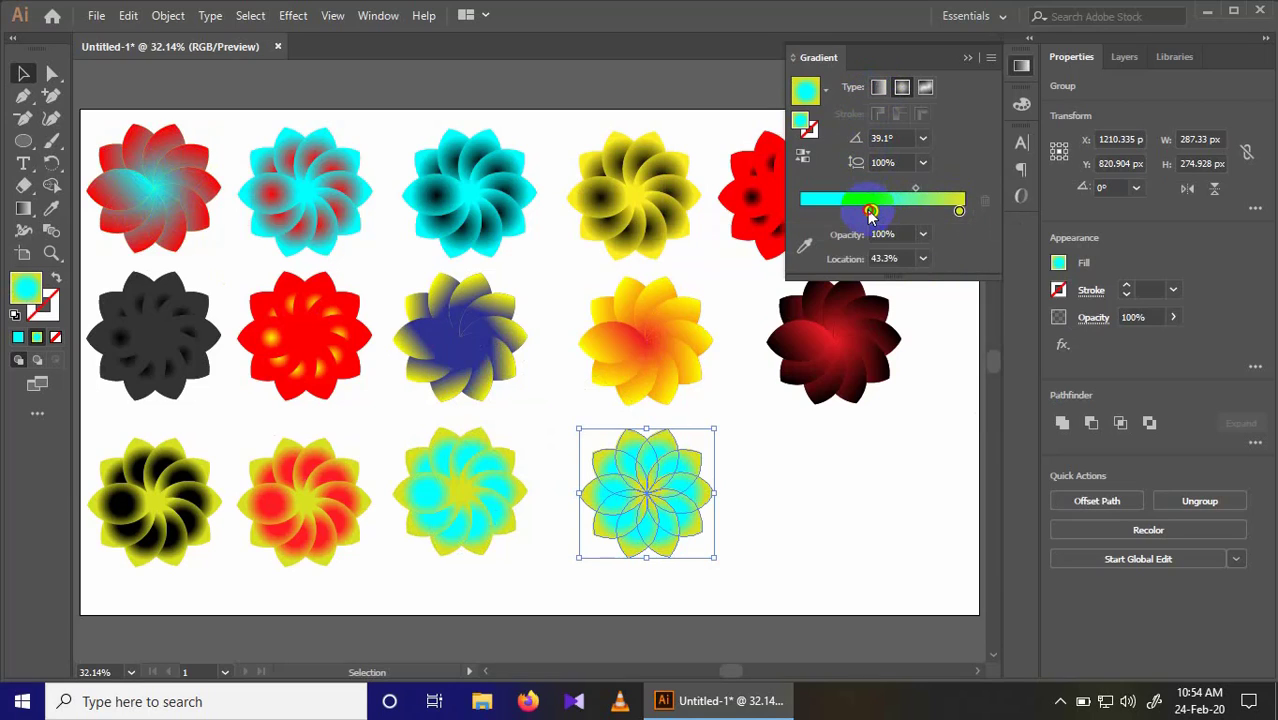
pyautogui.click(871, 212)
pyautogui.doubleClick(871, 212)
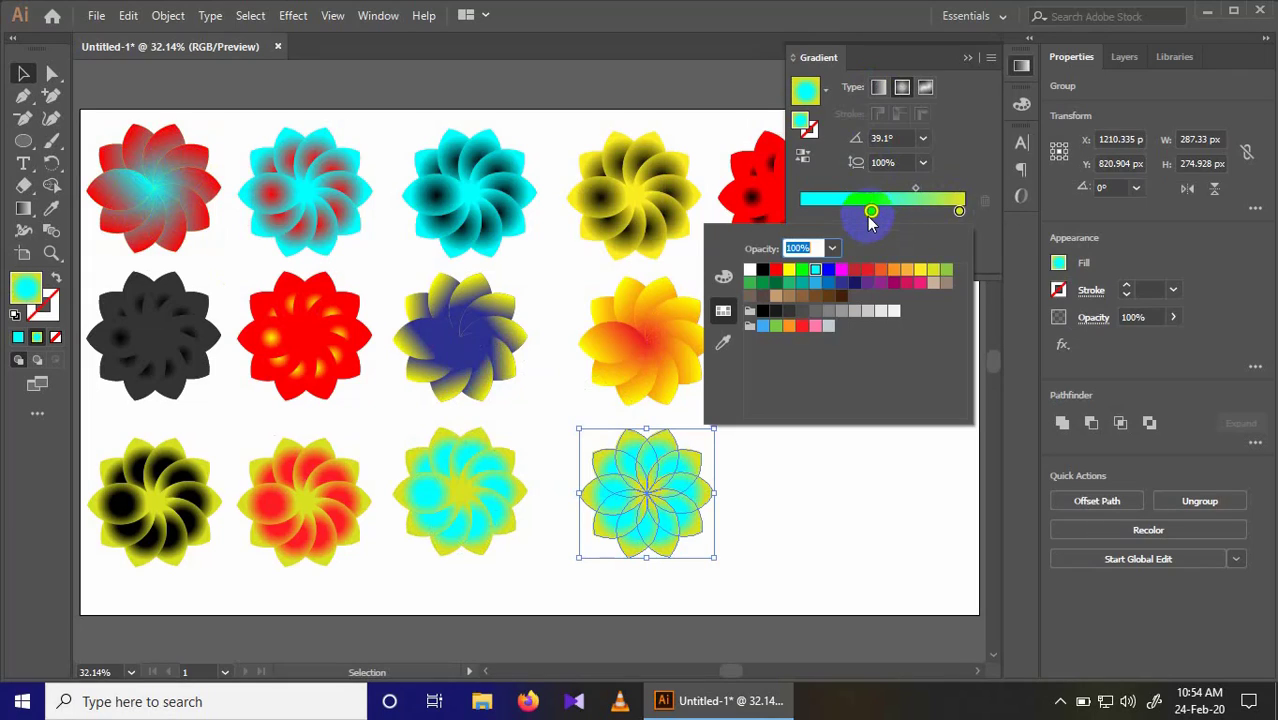
pyautogui.click(855, 283)
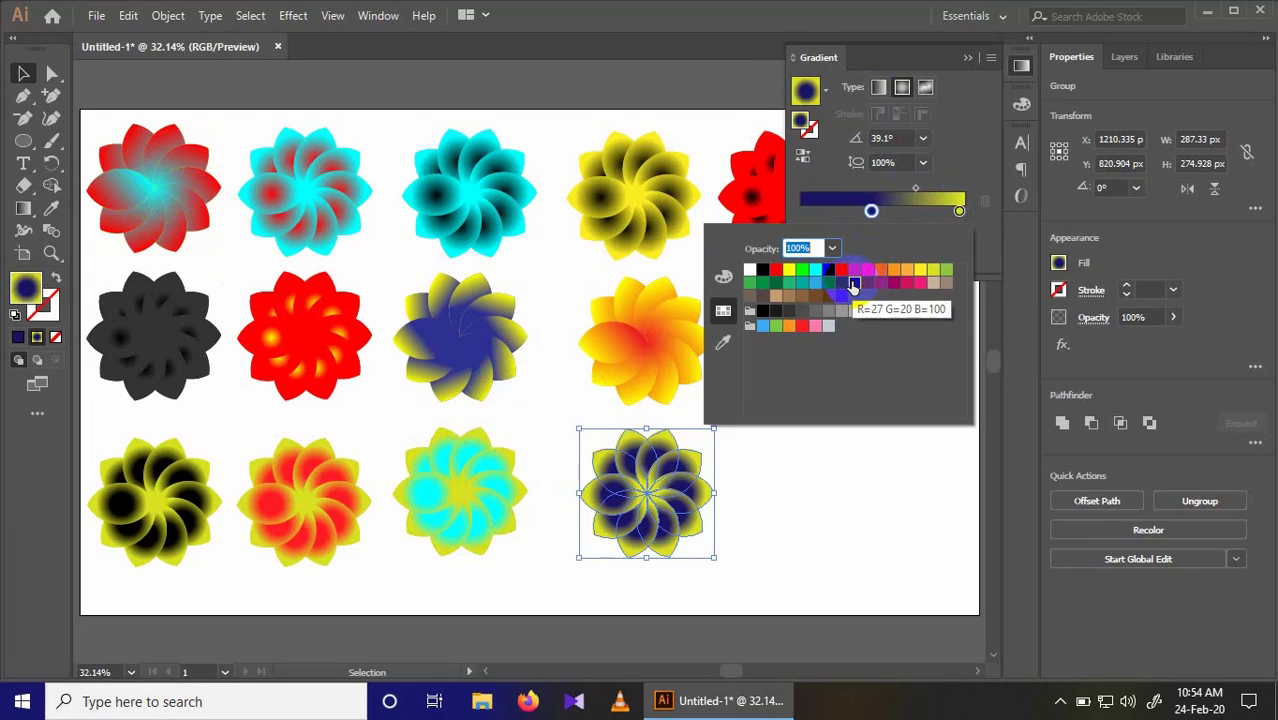
pyautogui.click(876, 285)
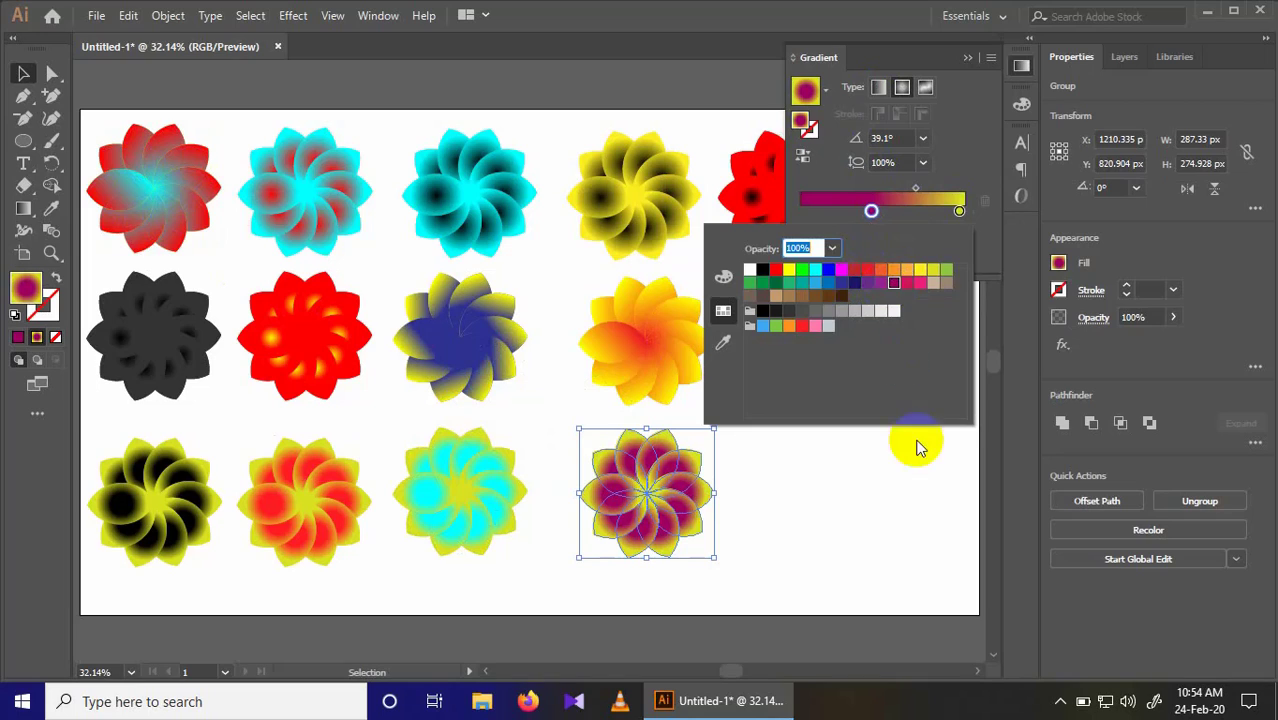
pyautogui.click(965, 60)
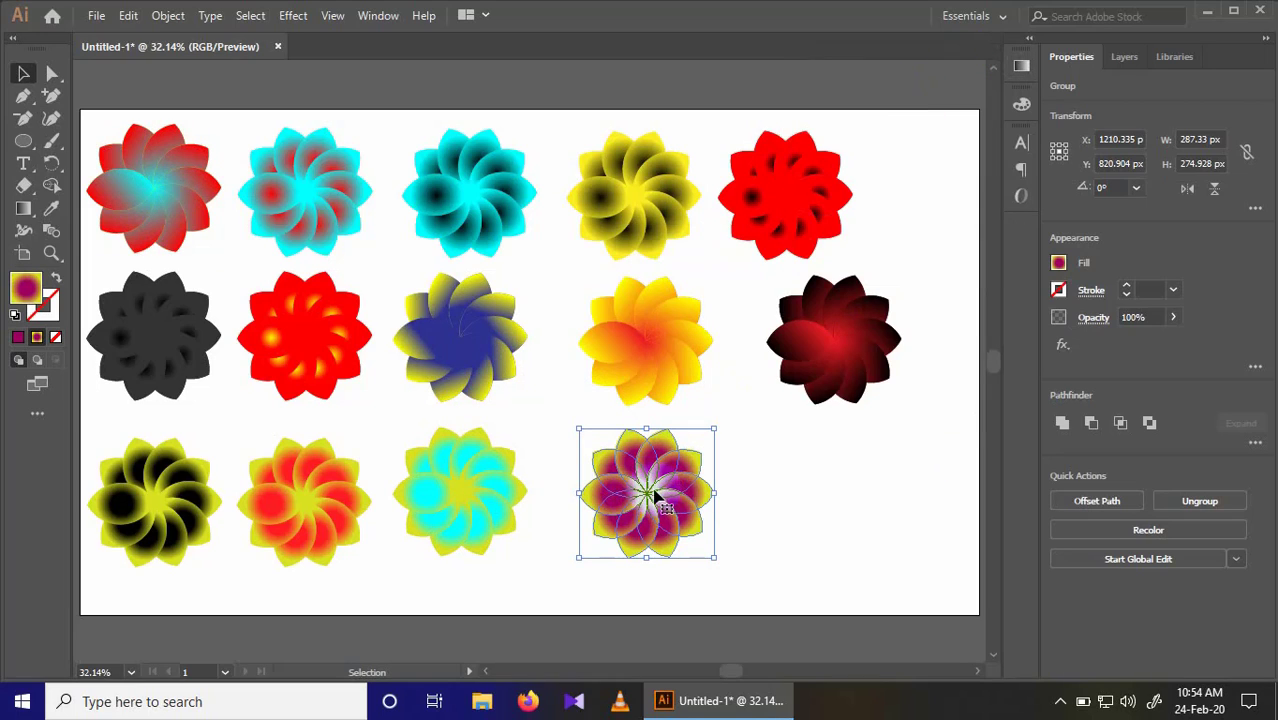
# Step: Copy the fourth third-row flower to about X 1565 px, Y 820 px and change the copy's gradient type to linear
pyautogui.moveTo(655, 495); pyautogui.dragTo(822, 493)
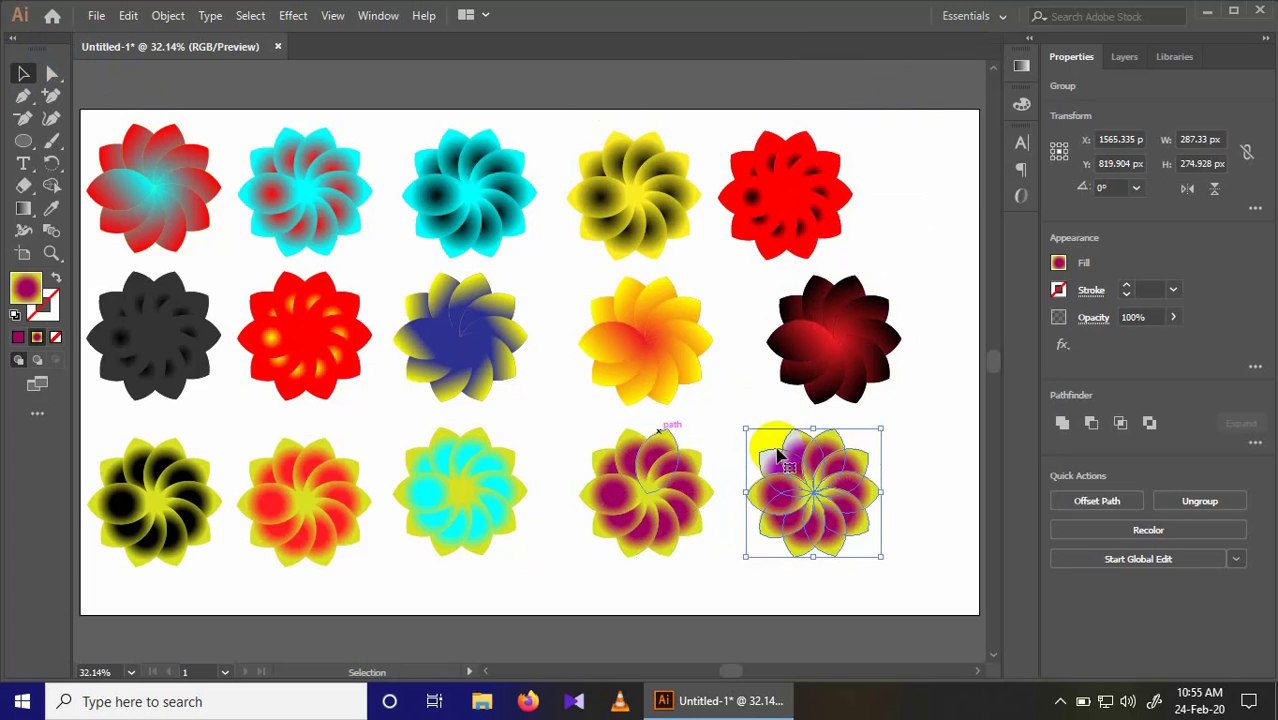
pyautogui.click(1021, 67)
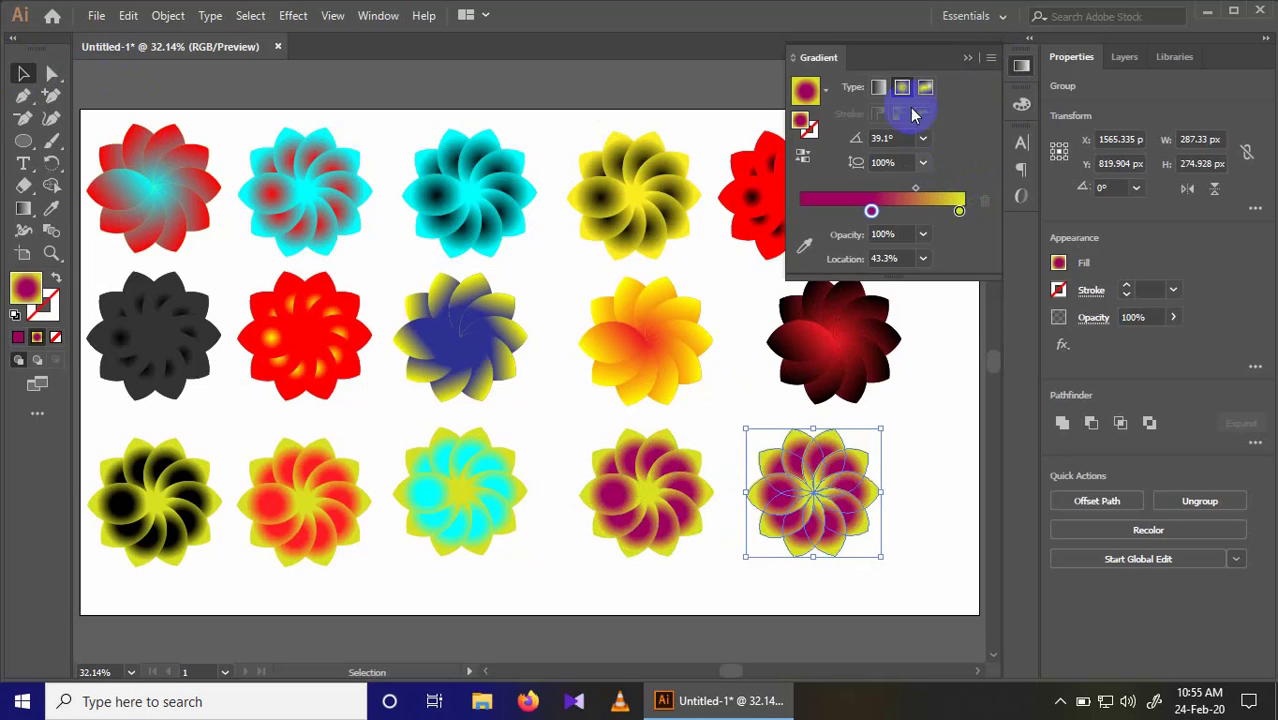
pyautogui.click(881, 87)
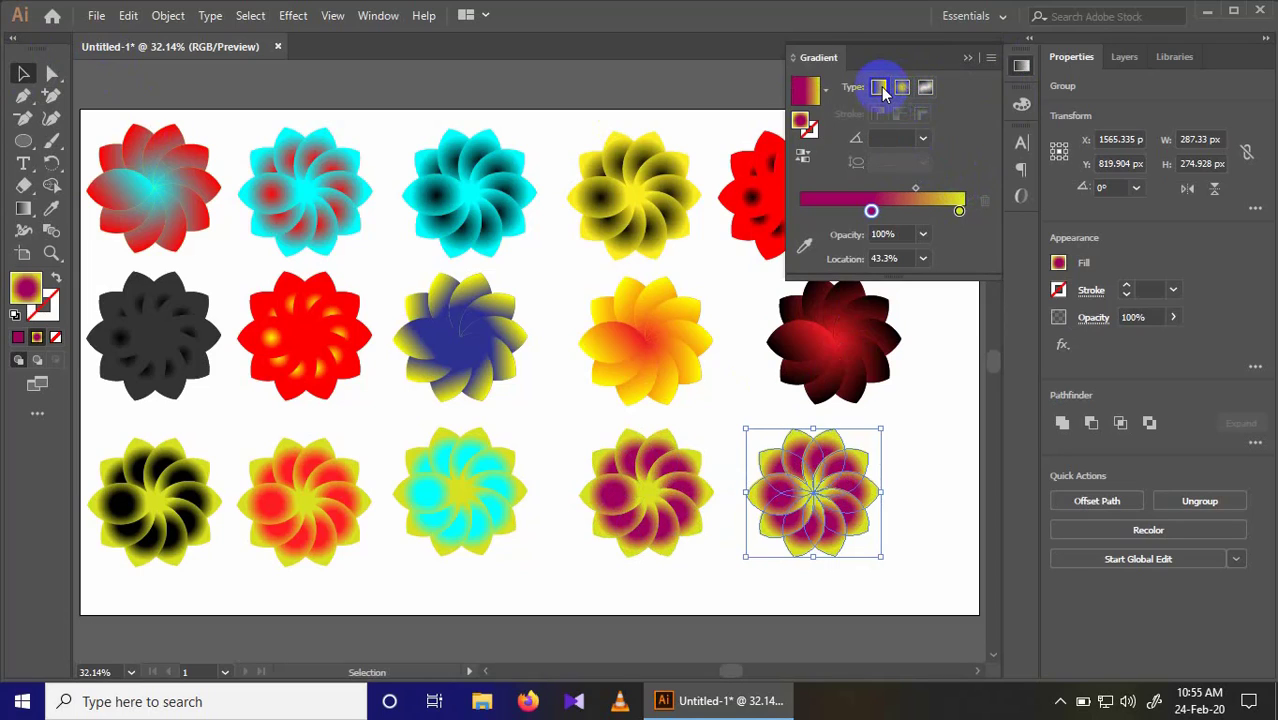
# Step: Give the fifth third-row flower a dark-magenta-to-white linear gradient, with the magenta stop at about 1.4%
pyautogui.moveTo(872, 213); pyautogui.dragTo(802, 211)
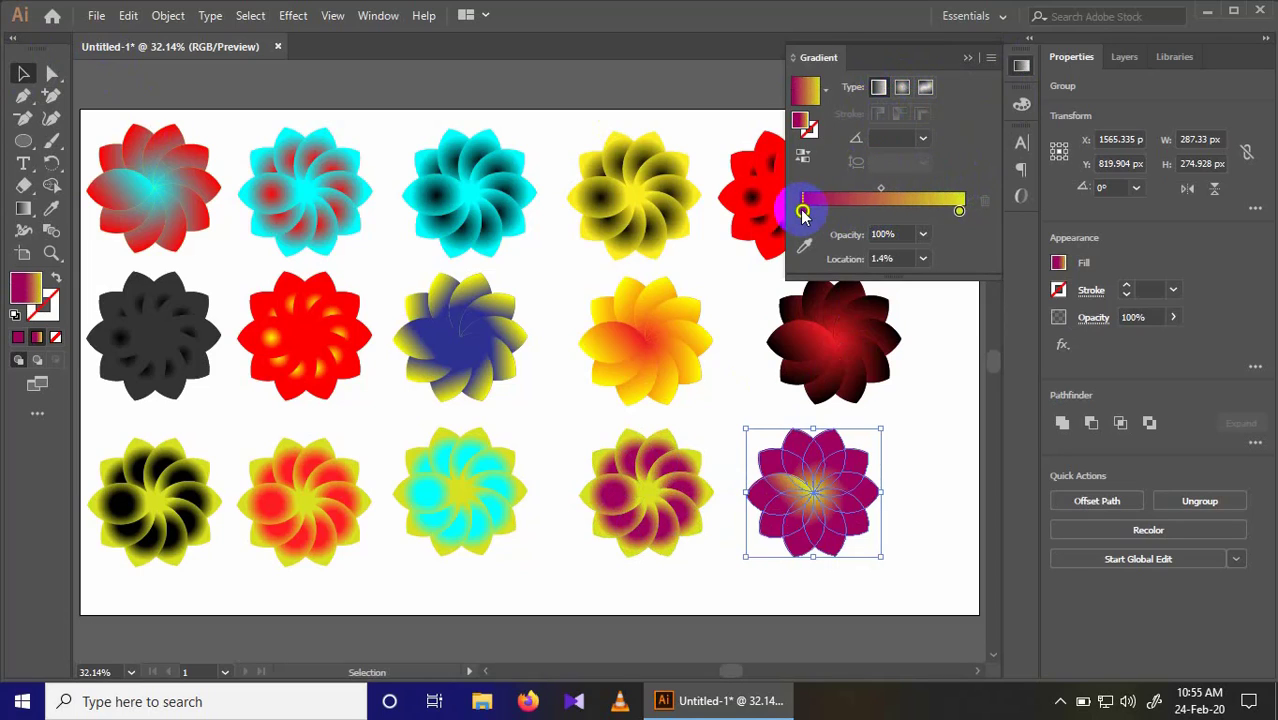
pyautogui.doubleClick(958, 212)
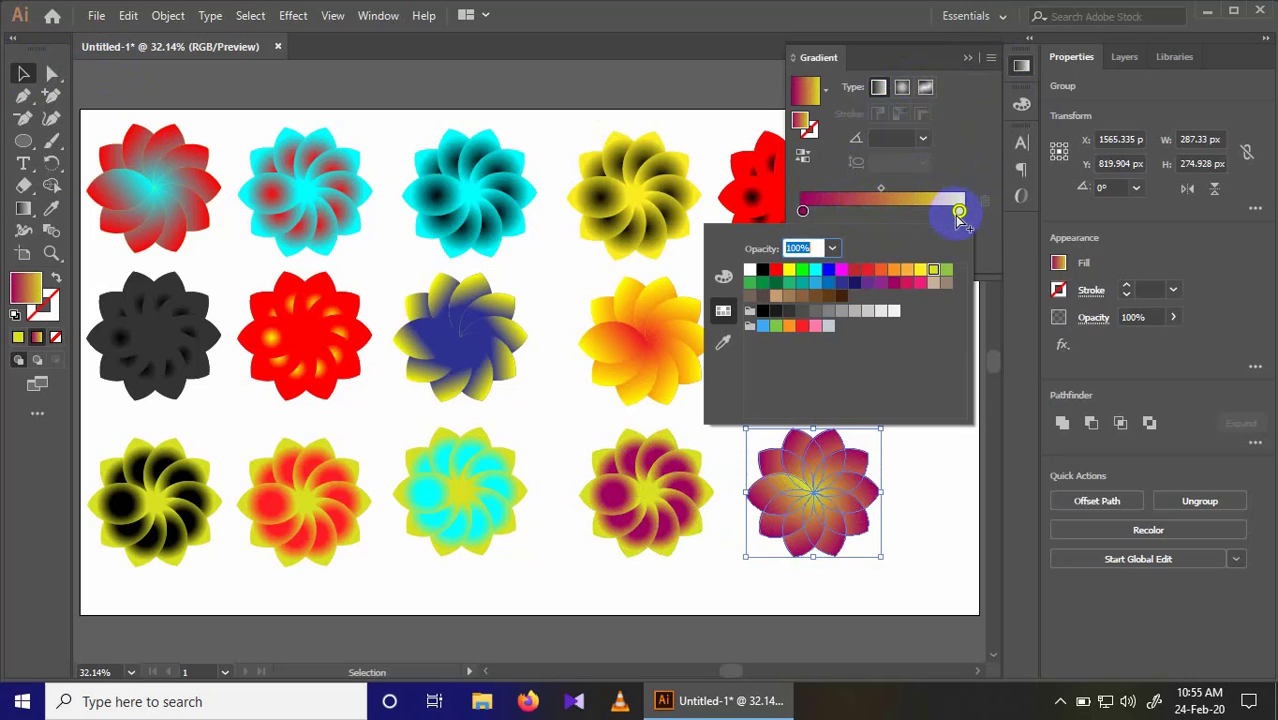
pyautogui.click(856, 312)
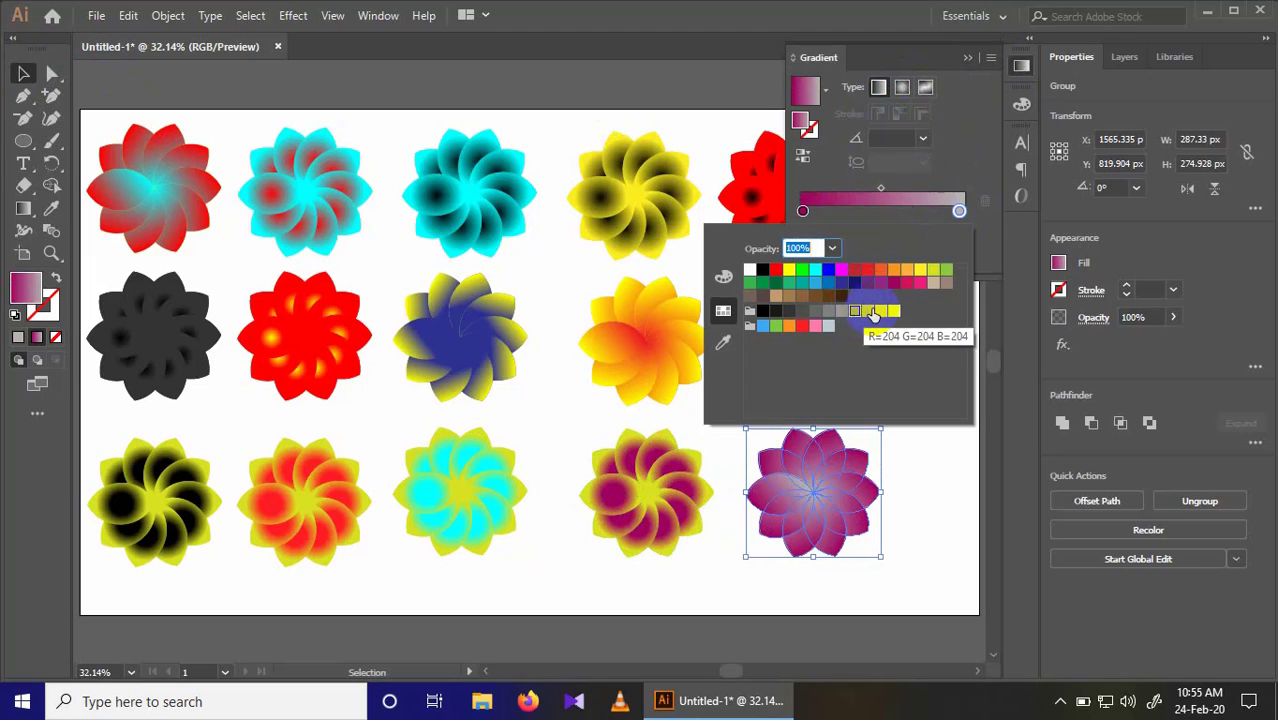
pyautogui.click(815, 297)
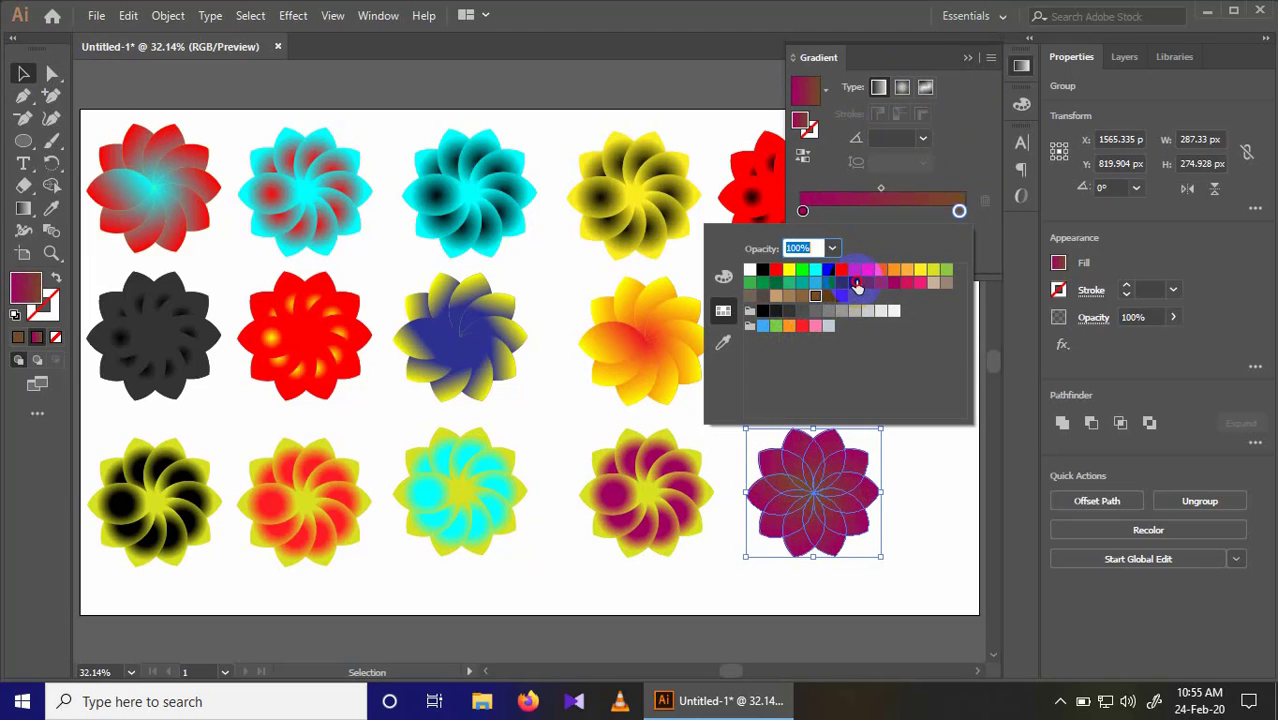
pyautogui.click(855, 283)
pyautogui.click(800, 271)
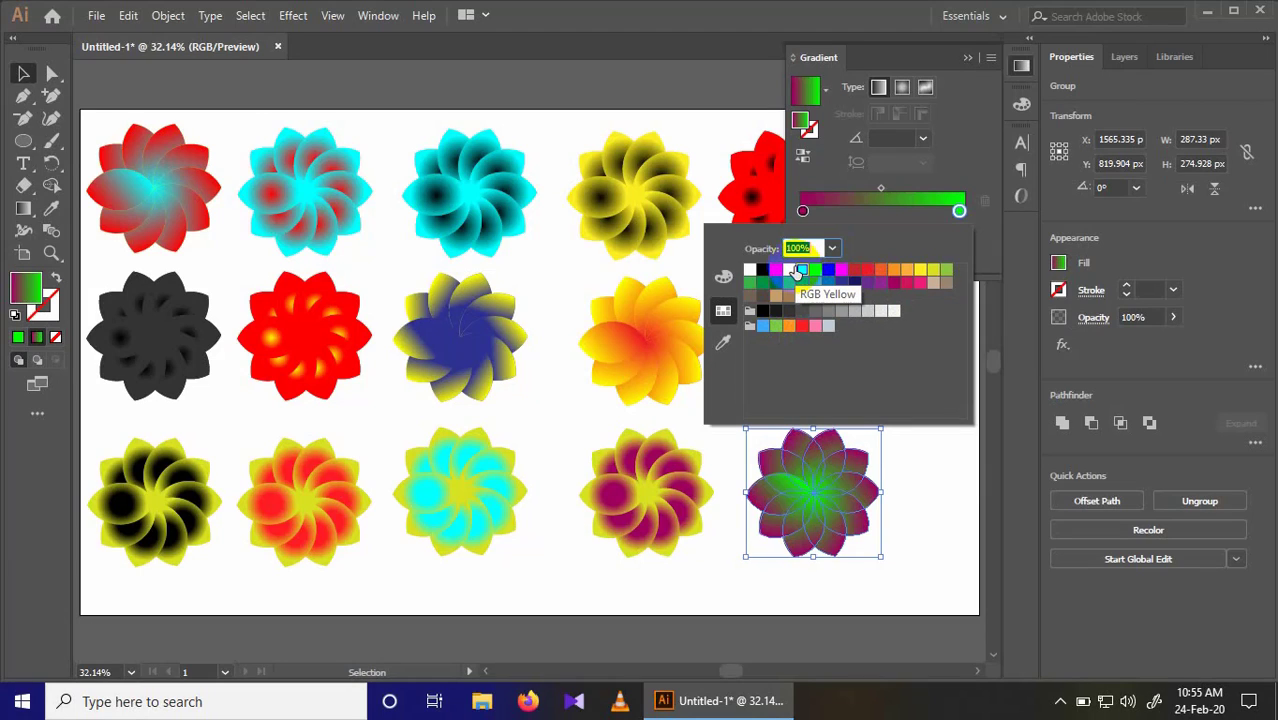
pyautogui.click(789, 271)
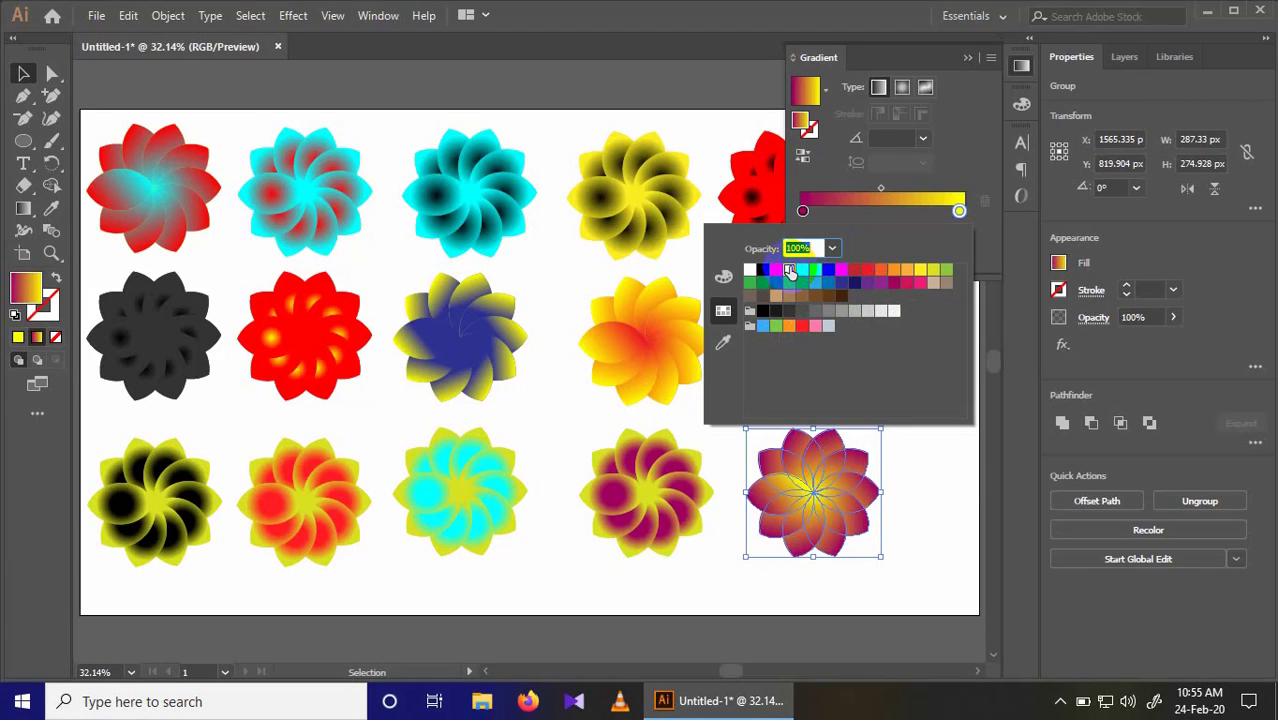
pyautogui.click(777, 271)
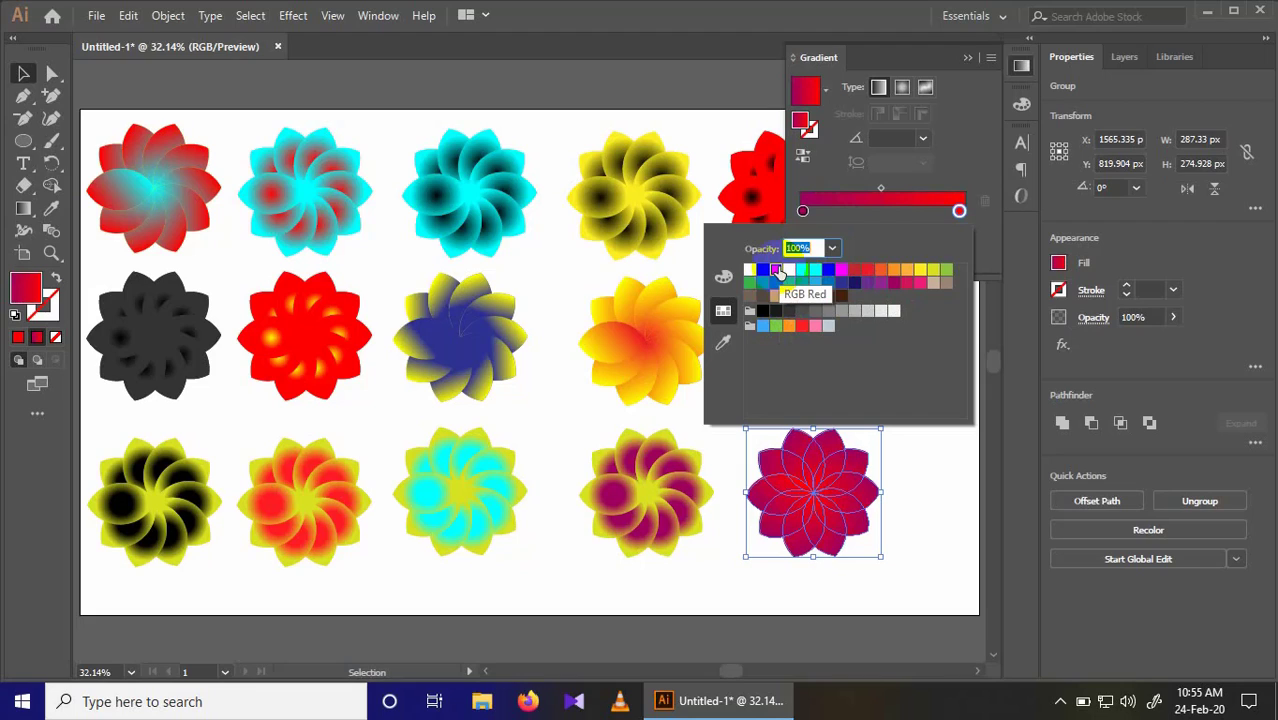
pyautogui.click(750, 271)
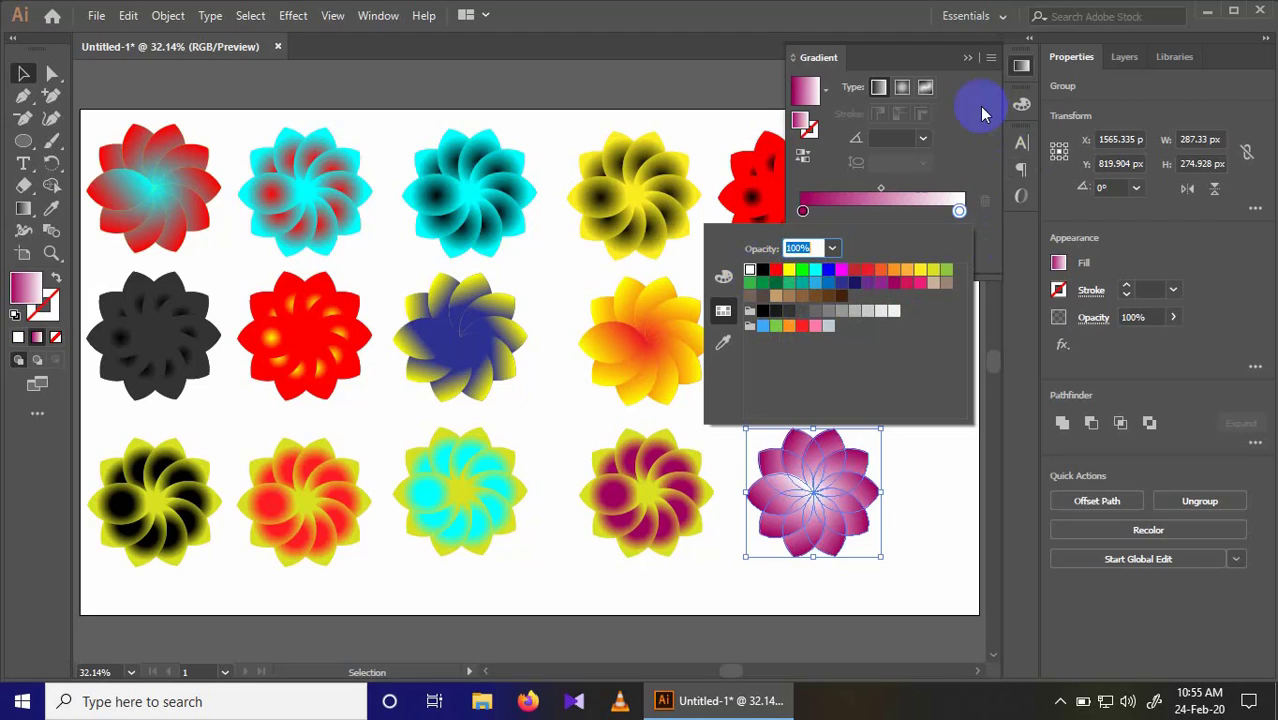
pyautogui.click(962, 56)
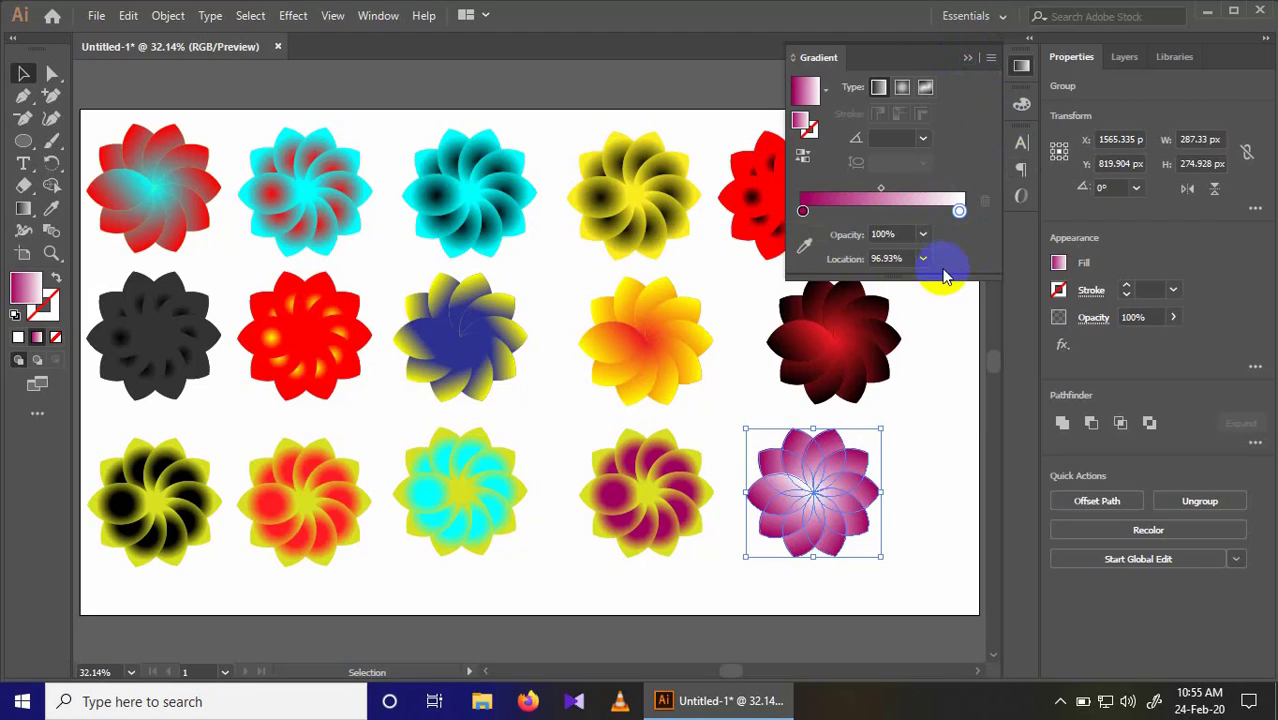
pyautogui.click(966, 58)
# Step: Move the last flower of each row right into one column at about X 1726 px, with the third-row flower at about Y 817 px
pyautogui.moveTo(776, 191); pyautogui.dragTo(860, 192)
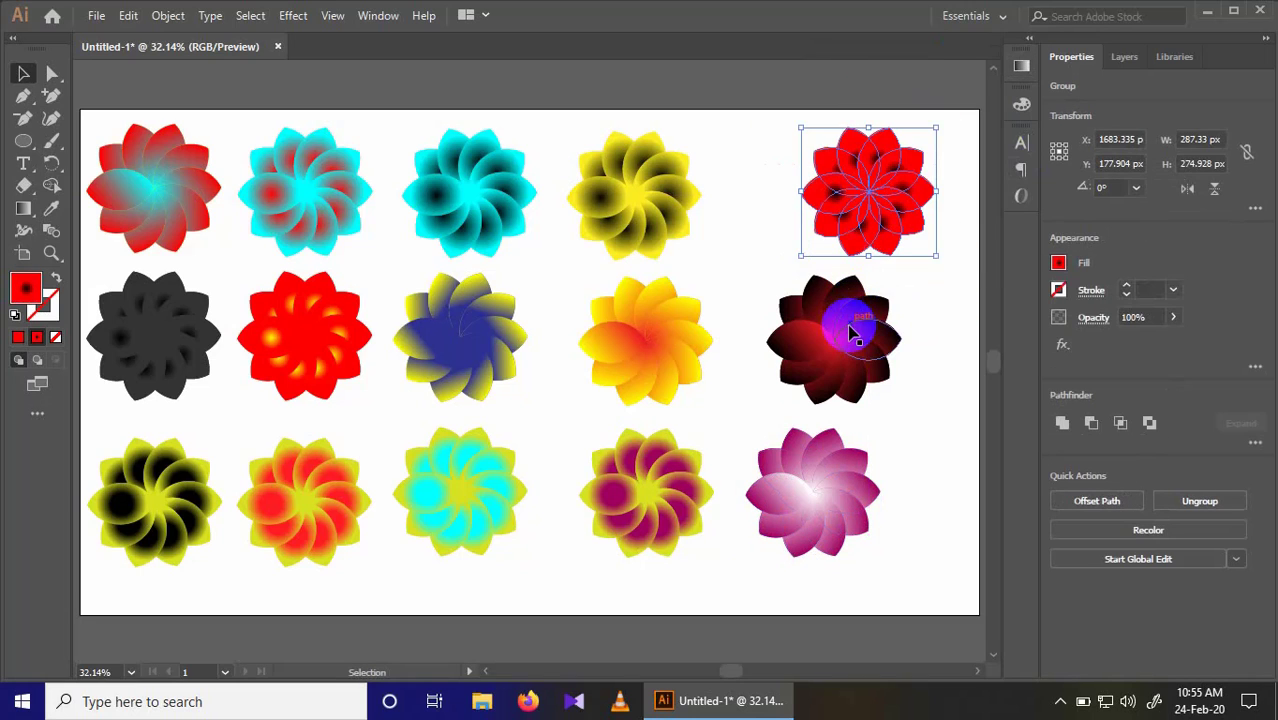
pyautogui.moveTo(850, 331); pyautogui.dragTo(900, 340)
pyautogui.moveTo(847, 491); pyautogui.dragTo(915, 470)
pyautogui.moveTo(884, 194); pyautogui.dragTo(905, 197)
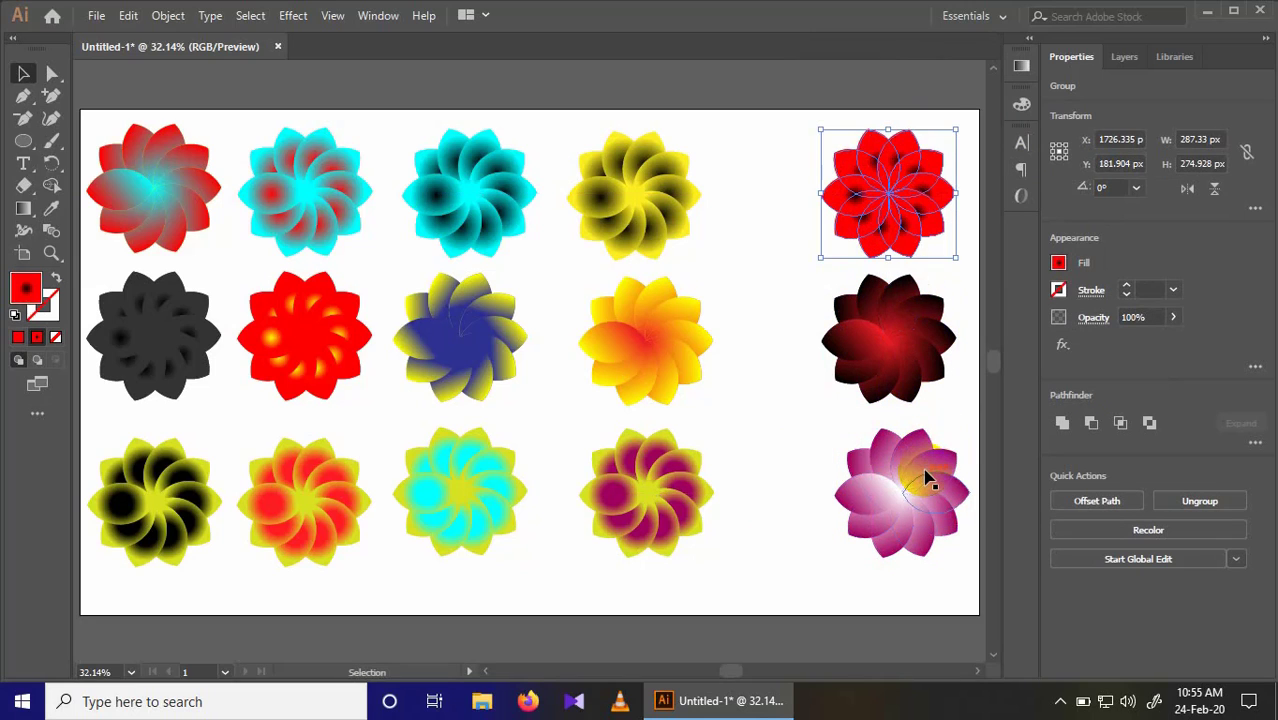
pyautogui.moveTo(919, 479); pyautogui.dragTo(876, 445)
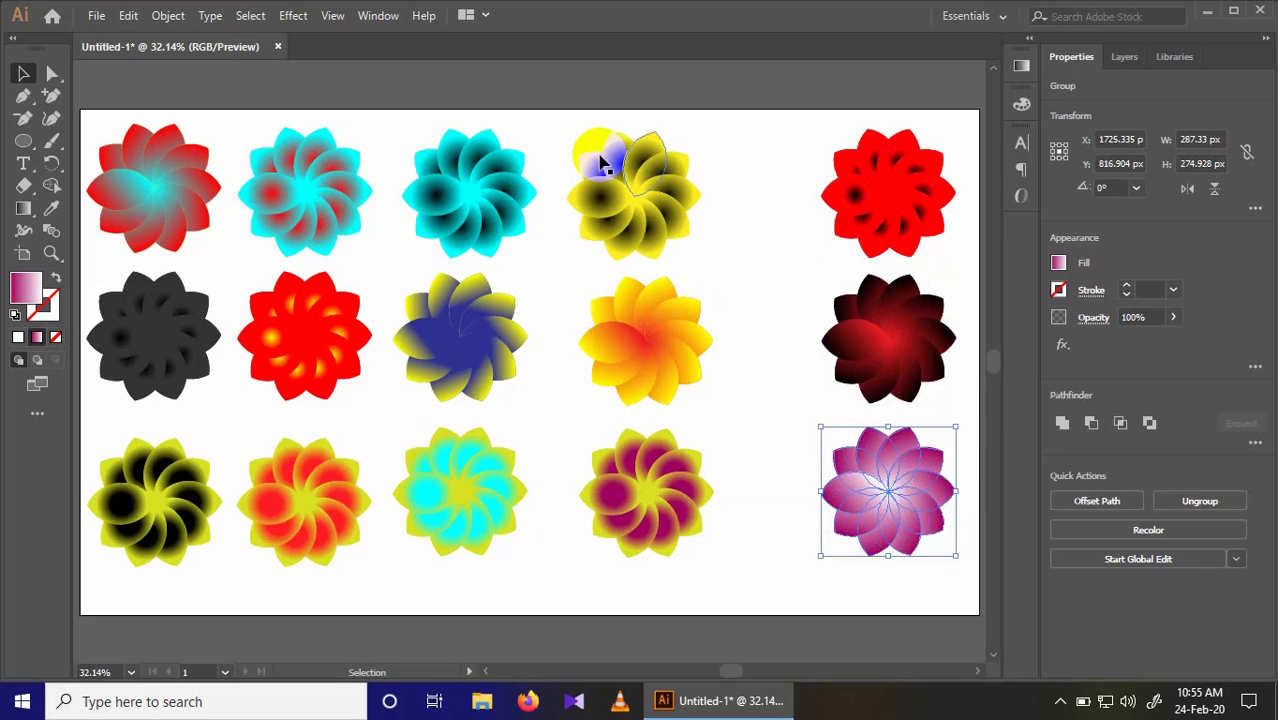
# Step: Select the fourth column of three flowers and shift it right, and shift the third column right as well, to even the gaps
pyautogui.moveTo(585, 138); pyautogui.dragTo(722, 522)
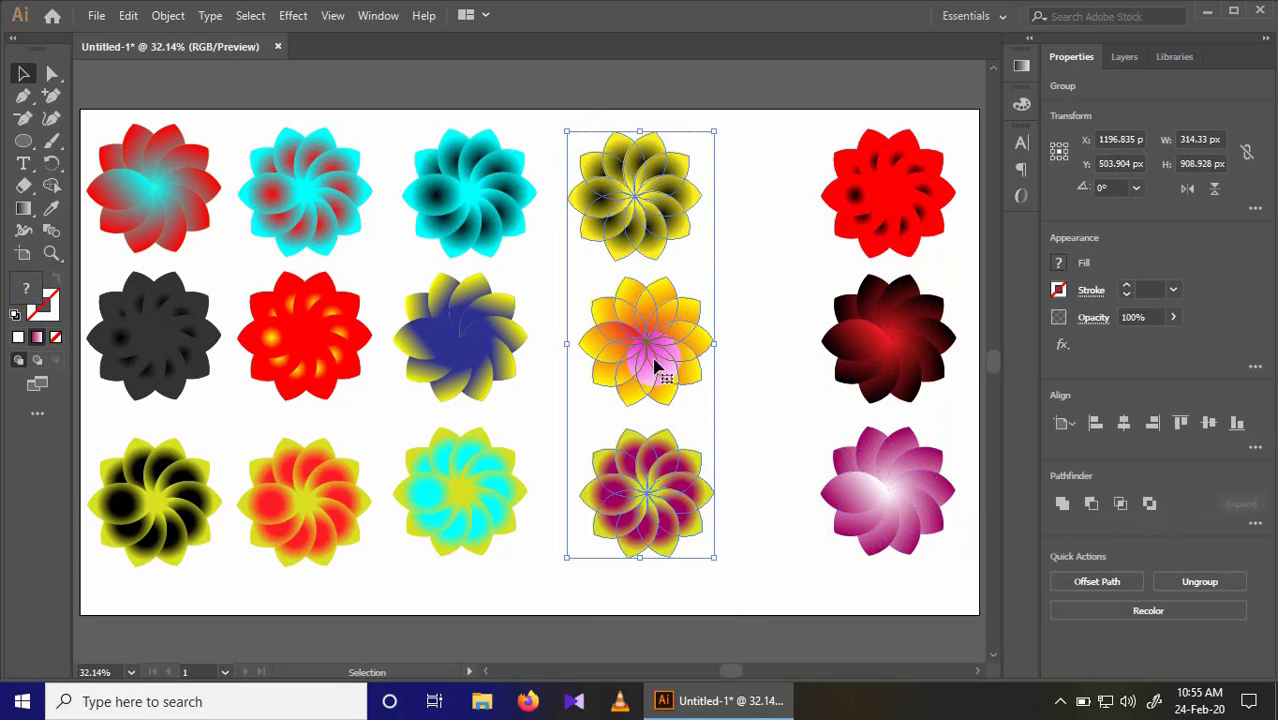
pyautogui.moveTo(657, 357); pyautogui.dragTo(693, 357)
pyautogui.moveTo(393, 128); pyautogui.dragTo(519, 534)
pyautogui.moveTo(500, 347); pyautogui.dragTo(547, 349)
# Step: Shift the second flower column slightly right and move the first column to about X 180 px, leaving nothing selected
pyautogui.moveTo(242, 120); pyautogui.dragTo(354, 502)
pyautogui.moveTo(296, 358); pyautogui.dragTo(334, 346)
pyautogui.moveTo(91, 122); pyautogui.dragTo(197, 547)
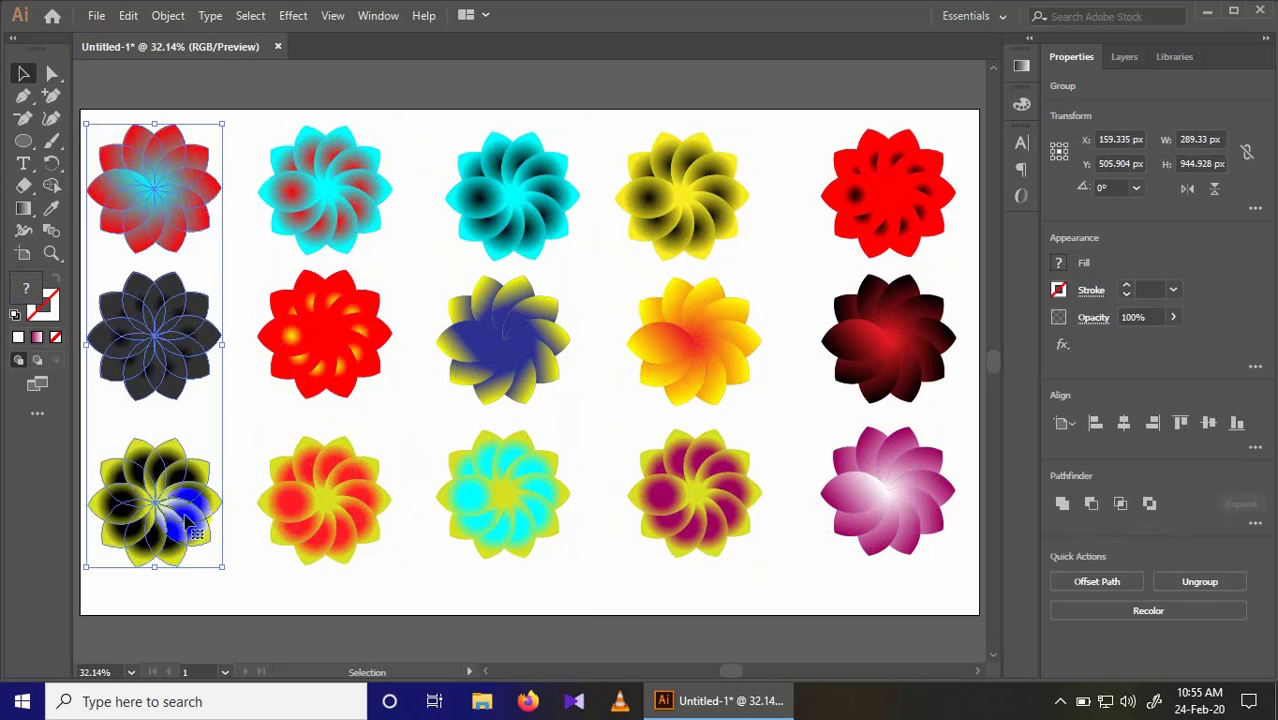
pyautogui.moveTo(165, 479); pyautogui.dragTo(183, 488)
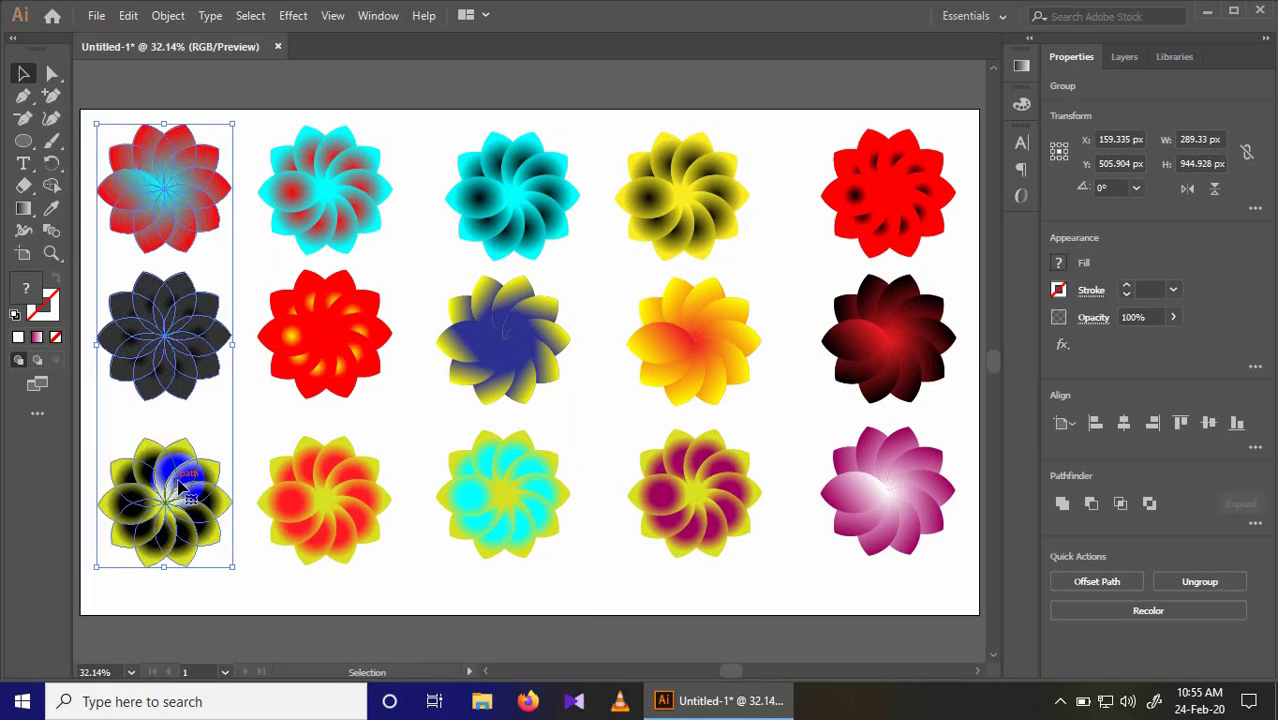
pyautogui.click(410, 431)
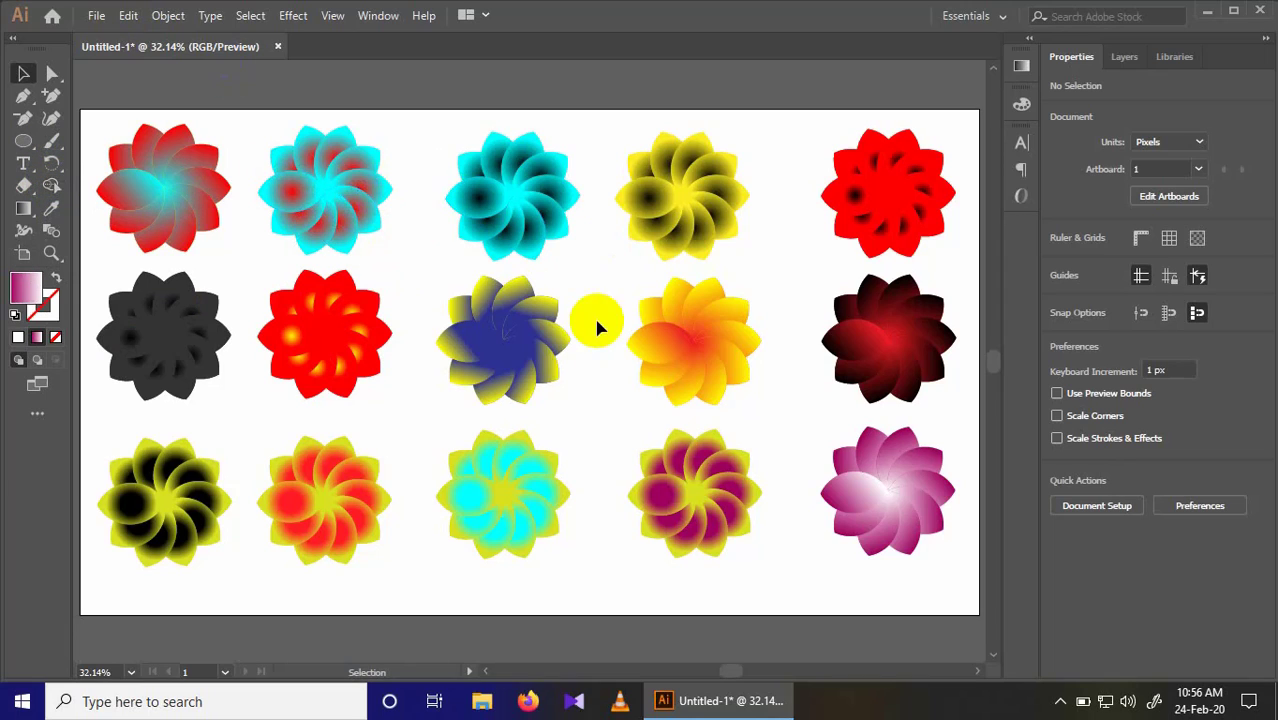
pyautogui.moveTo(107, 424); pyautogui.dragTo(893, 571)
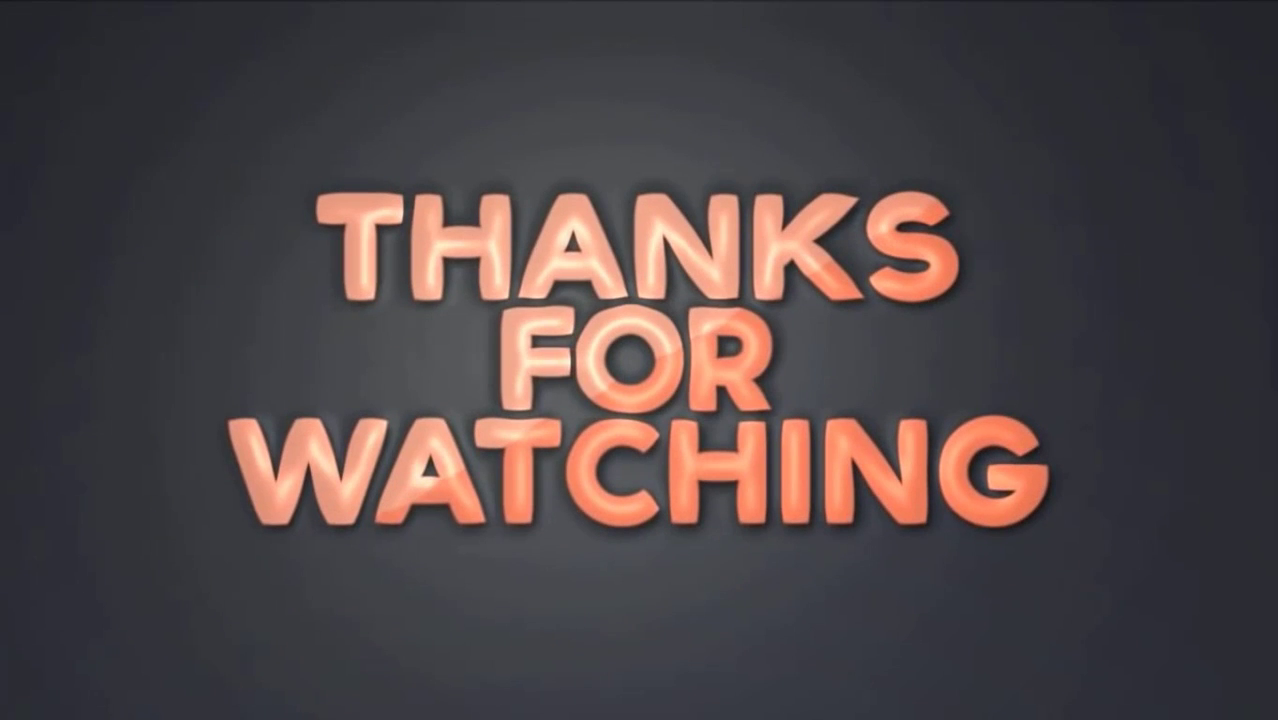